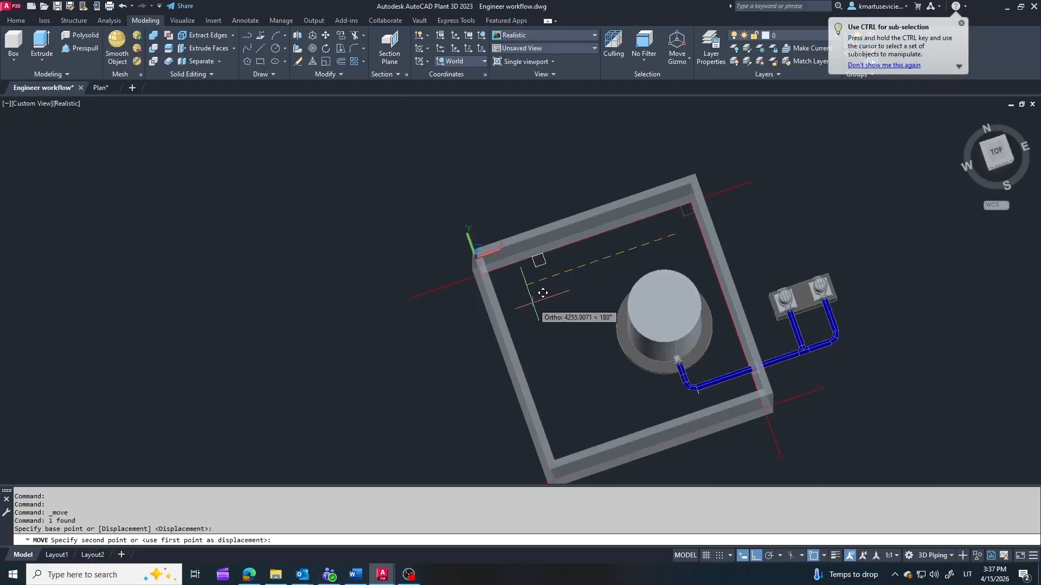
# Move the small square floor drain 1000 mm away from the room's upper wall, toward the interior.
pyautogui.press('Return')
pyautogui.press('Escape')
pyautogui.click(326, 35)
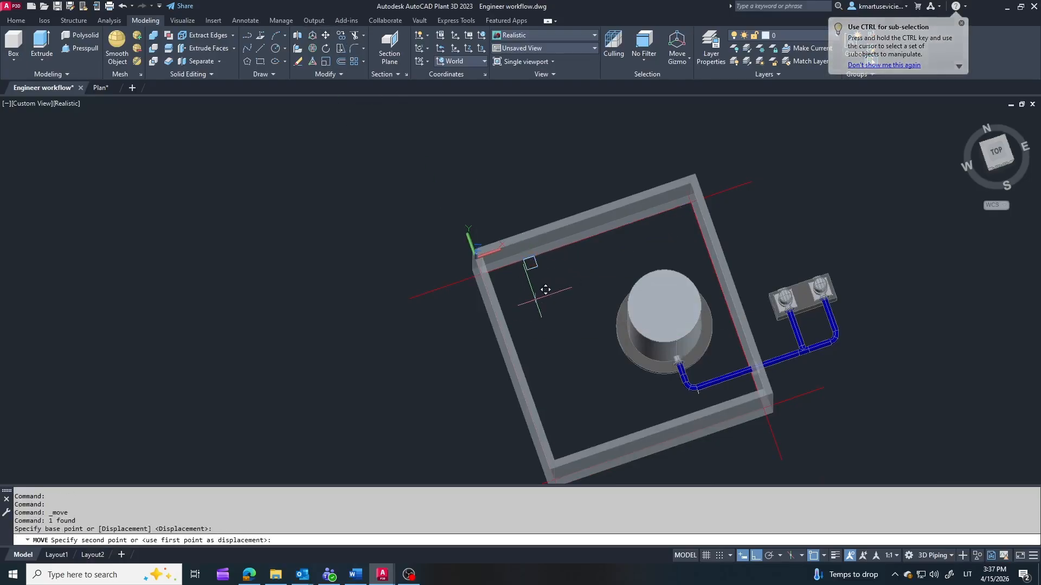
pyautogui.click(539, 298)
pyautogui.press('Return')
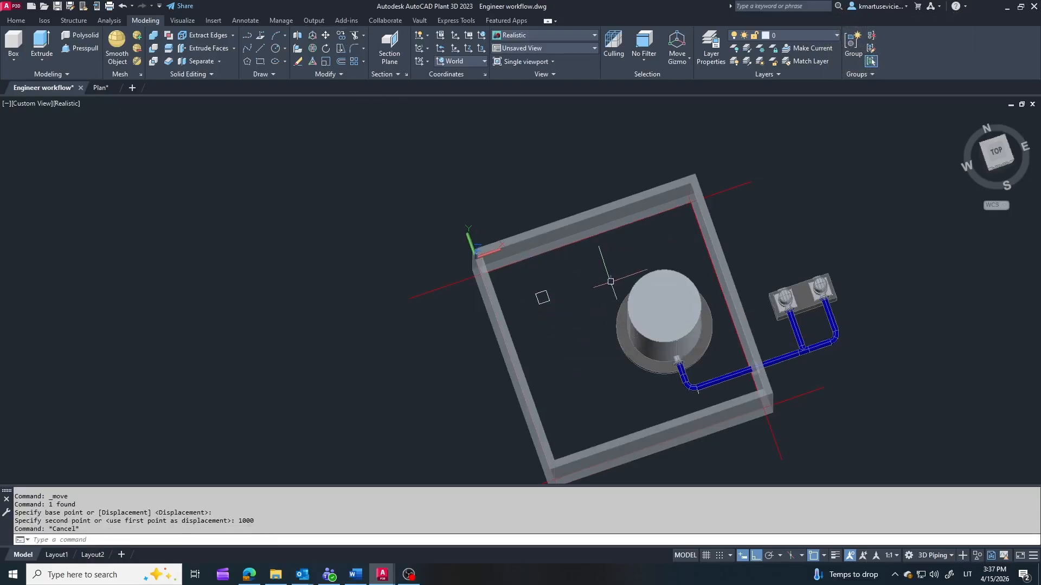
pyautogui.press('Escape')
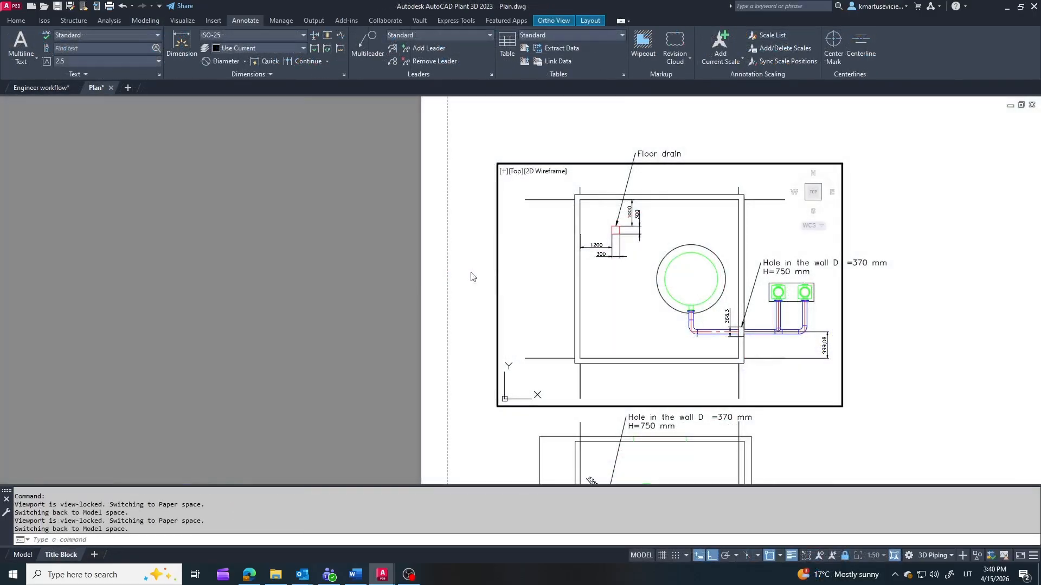
# Switch the Title Block layout of the Plan drawing from the top-view viewport back to paper space.
pyautogui.doubleClick(282, 265)
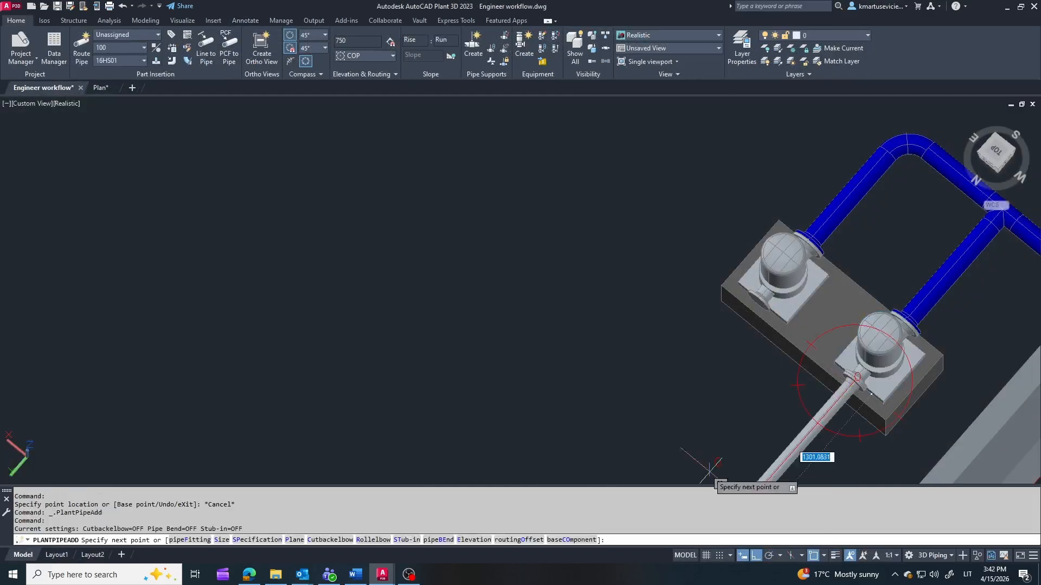
# Route a size 100 discharge pipe out of the pump nearer the wall, turning 90° to form a header past the other pump.
pyautogui.scroll(-2, 740, 418)
pyautogui.click(738, 421)
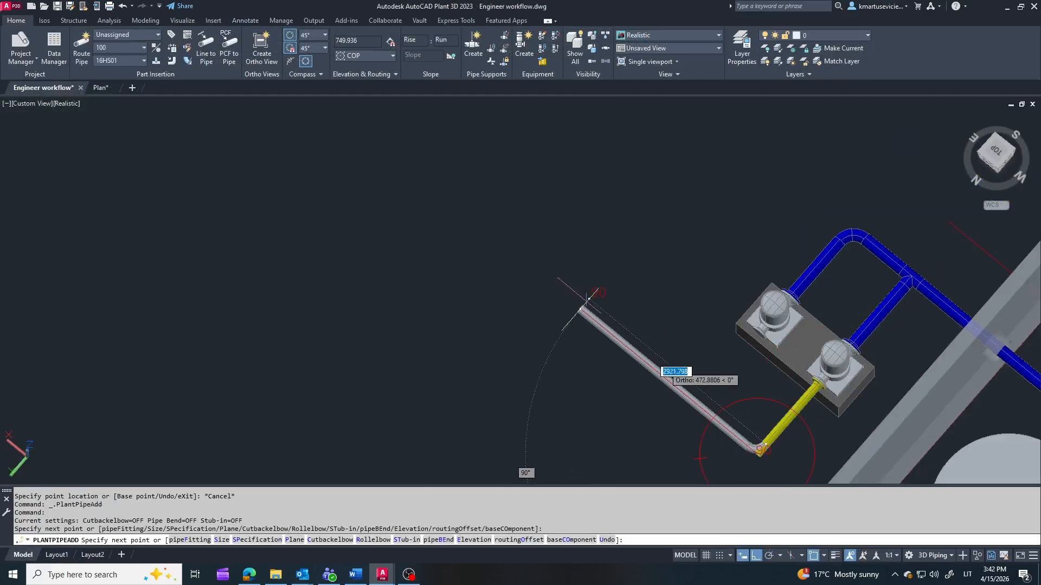
pyautogui.click(574, 290)
pyautogui.press('Escape')
# Connect the second pump's free nozzle to the new discharge header with a straight size 100 branch pipe.
pyautogui.scroll(3, 769, 353)
pyautogui.click(759, 306)
pyautogui.click(745, 317)
pyautogui.click(629, 440)
pyautogui.scroll(-2, 658, 262)
pyautogui.press('Return')
pyautogui.keyDown('shift'); pyautogui.moveTo(658, 263); pyautogui.dragTo(875, 372, button='middle'); pyautogui.keyUp('shift')
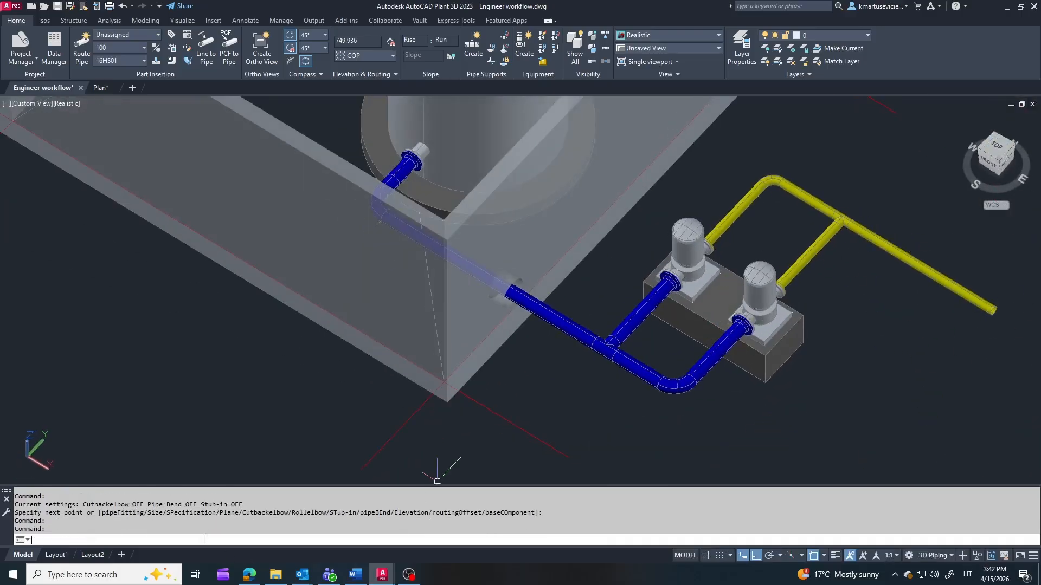
# Display the piping tool palettes and insert a Check valve,WF,C,16 (16HS01) into each yellow discharge branch.
pyautogui.press('Return')
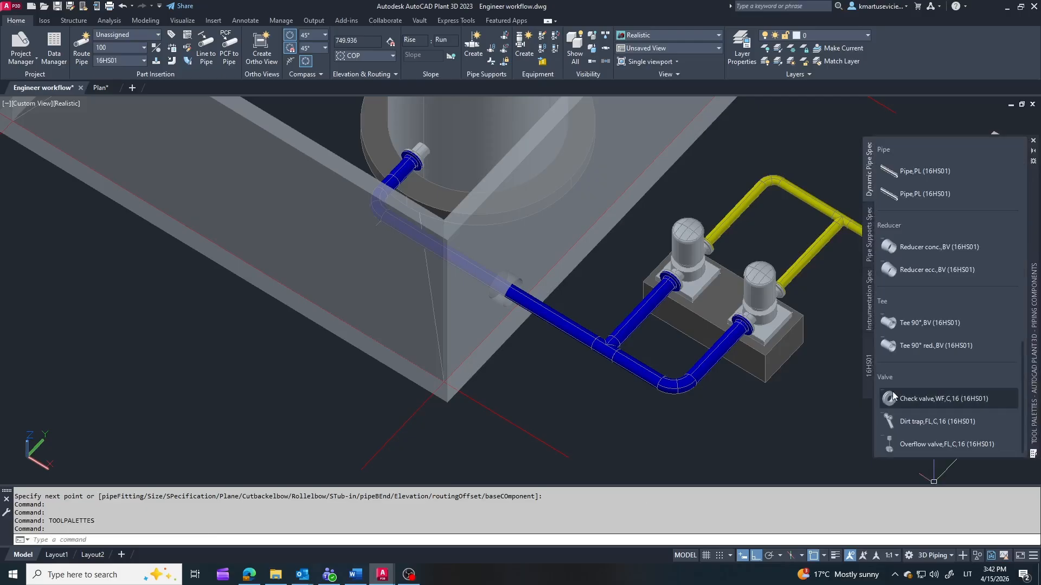
pyautogui.click(914, 399)
pyautogui.scroll(2, 729, 231)
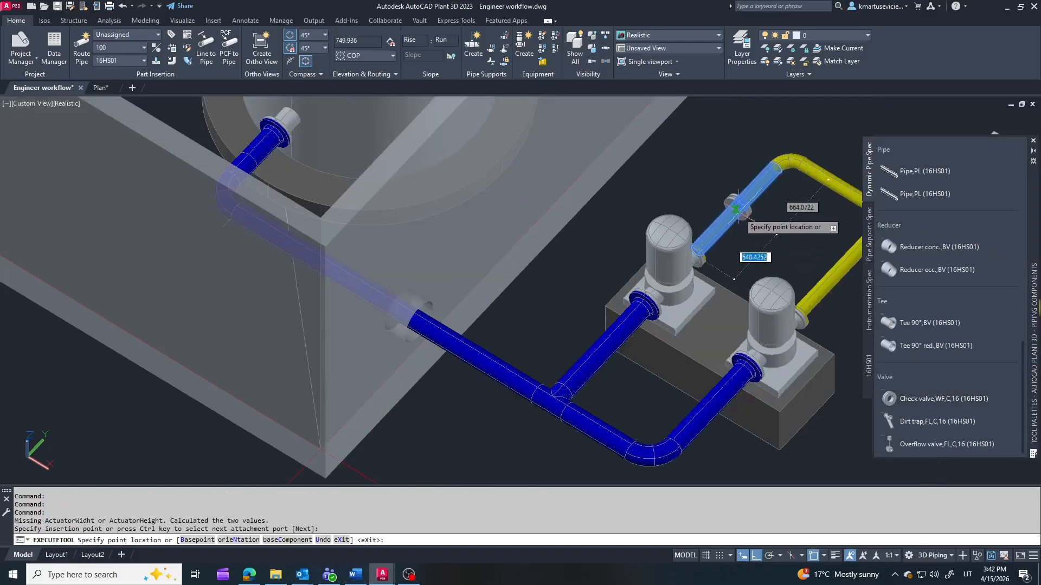
pyautogui.click(720, 226)
pyautogui.press('Return')
pyautogui.click(821, 289)
pyautogui.press('Return')
pyautogui.press('Escape')
pyautogui.keyDown('shift'); pyautogui.moveTo(751, 225); pyautogui.dragTo(626, 222, button='middle'); pyautogui.keyUp('shift')
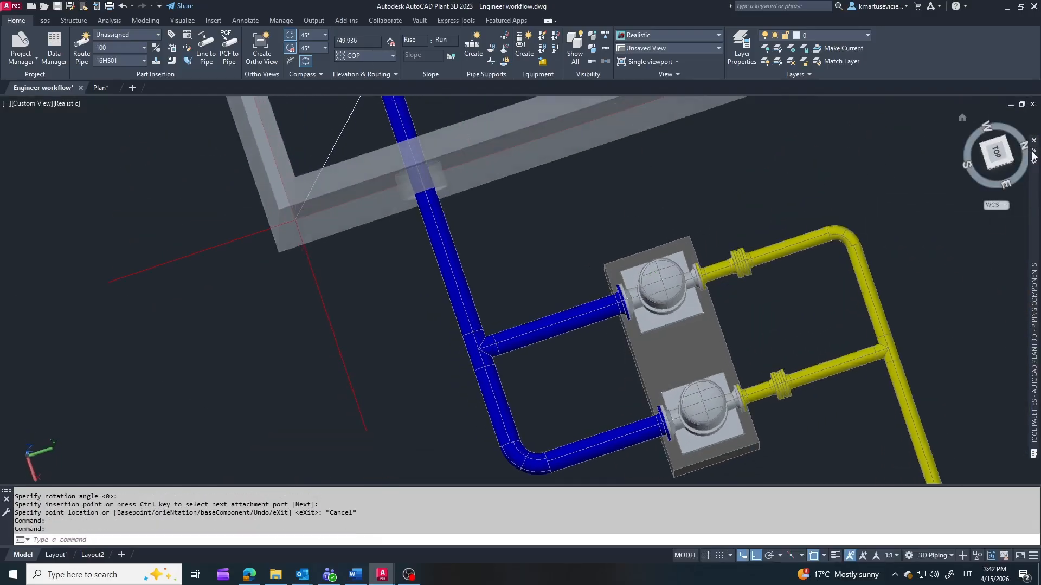
# Place a clamped pipe support on each yellow discharge branch between the pump and its check valve.
pyautogui.moveTo(1033, 156)
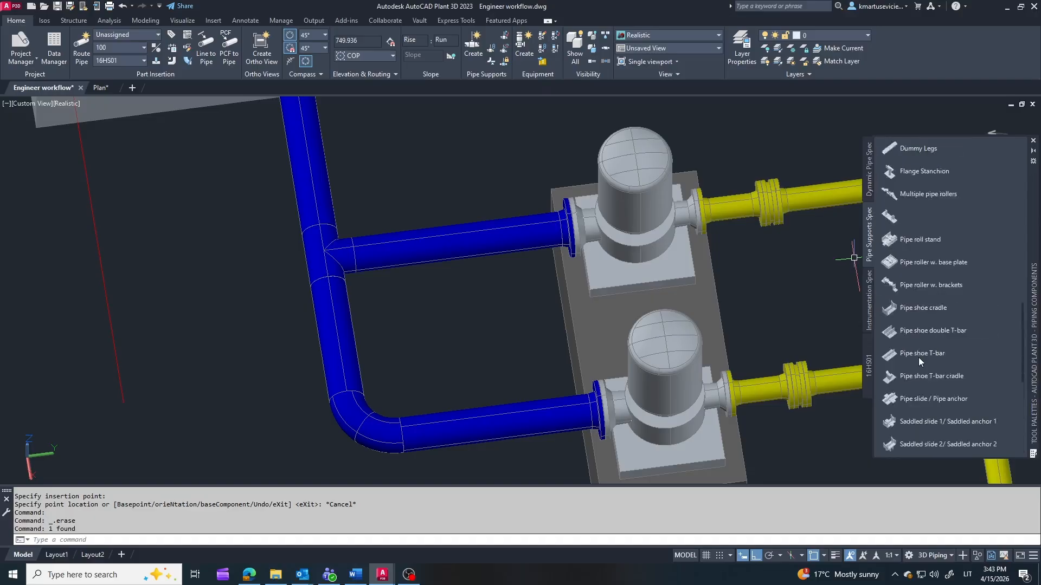
pyautogui.scroll(5, 918, 356)
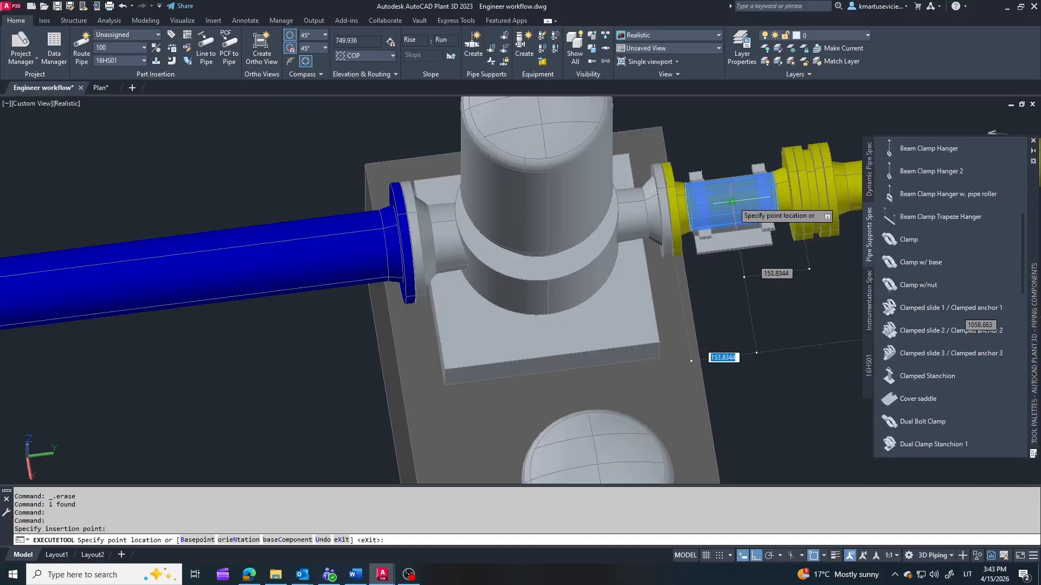
pyautogui.press('Return')
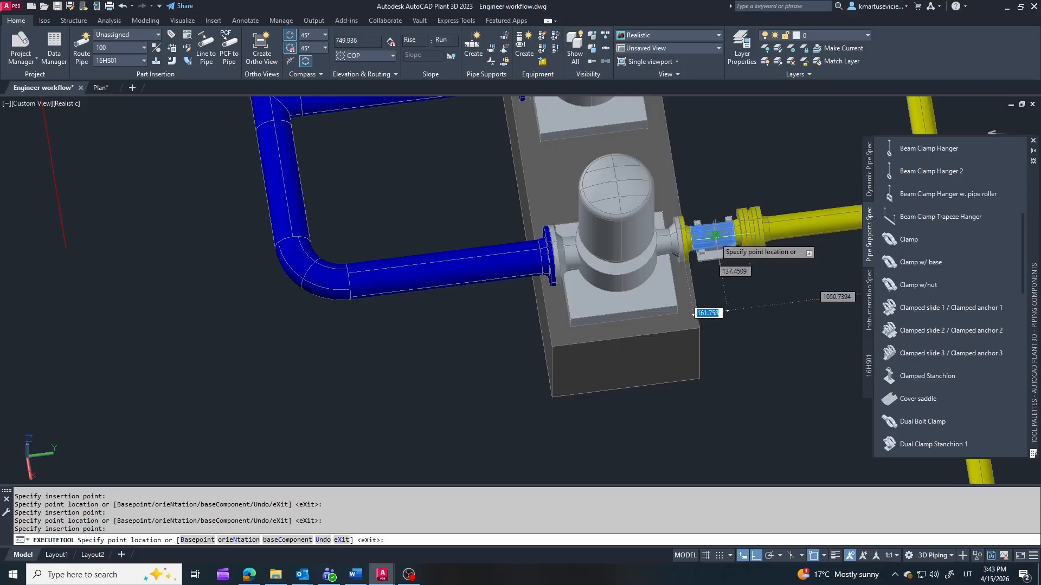
pyautogui.press('Return')
pyautogui.scroll(-5, 788, 328)
pyautogui.press('Escape')
pyautogui.scroll(5, 785, 211)
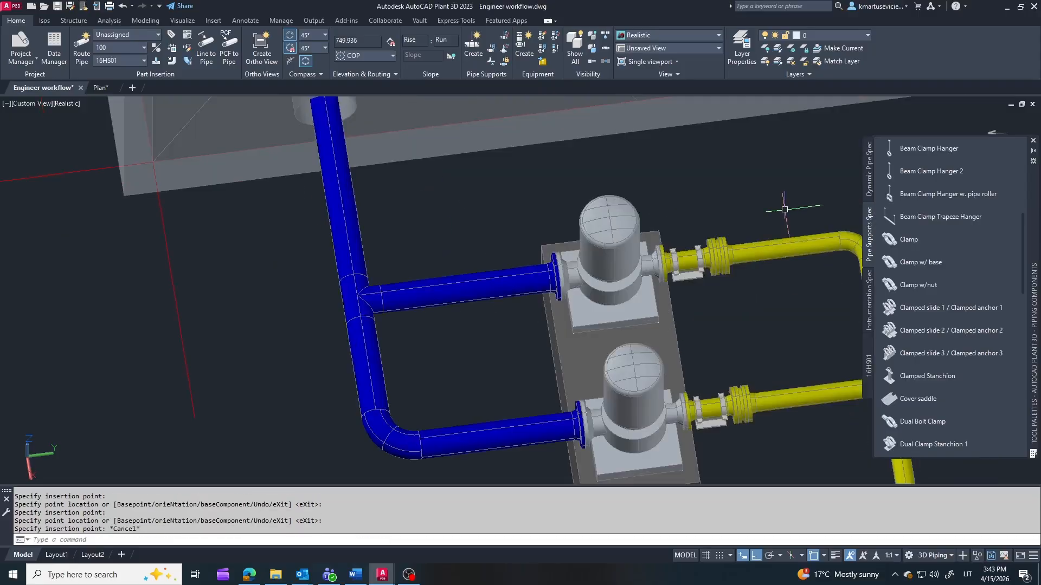
pyautogui.press('Escape')
pyautogui.click(718, 259)
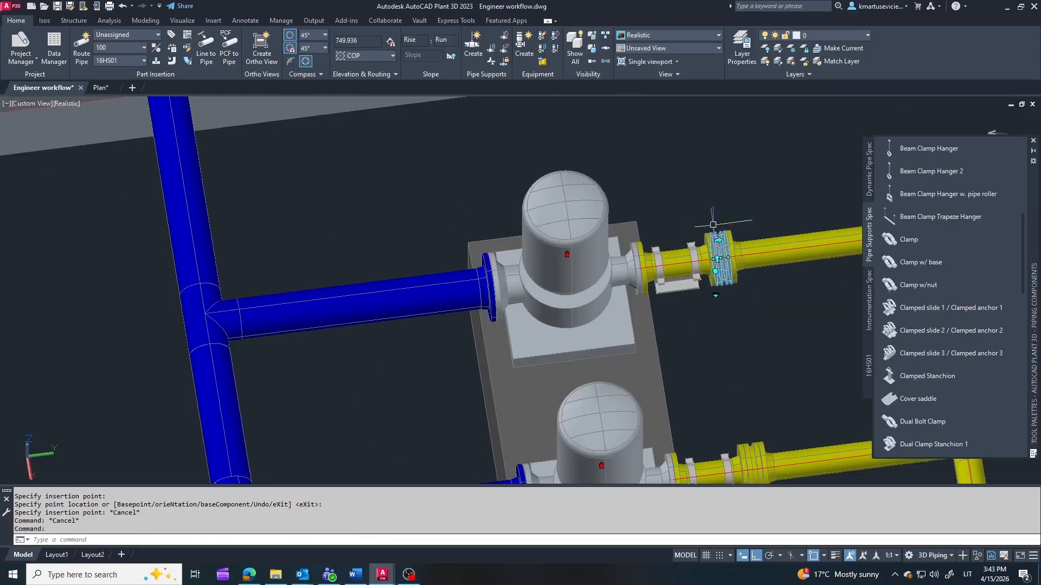
pyautogui.scroll(-4, 851, 362)
pyautogui.press('Escape')
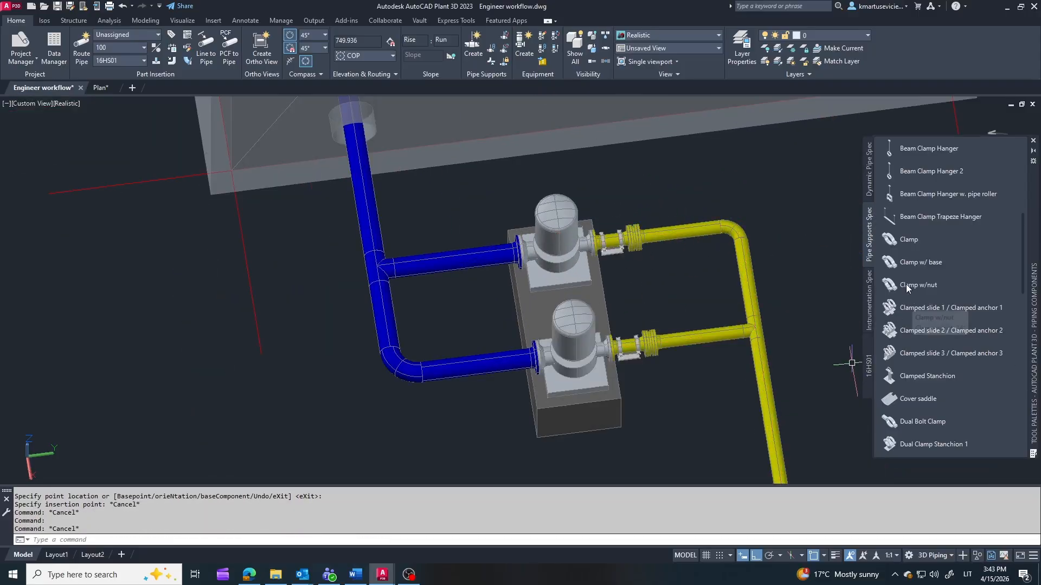
# Place a Clamped slide 1 / Clamped anchor 1 support on each blue suction branch close to the pump flange.
pyautogui.click(927, 308)
pyautogui.scroll(4, 499, 250)
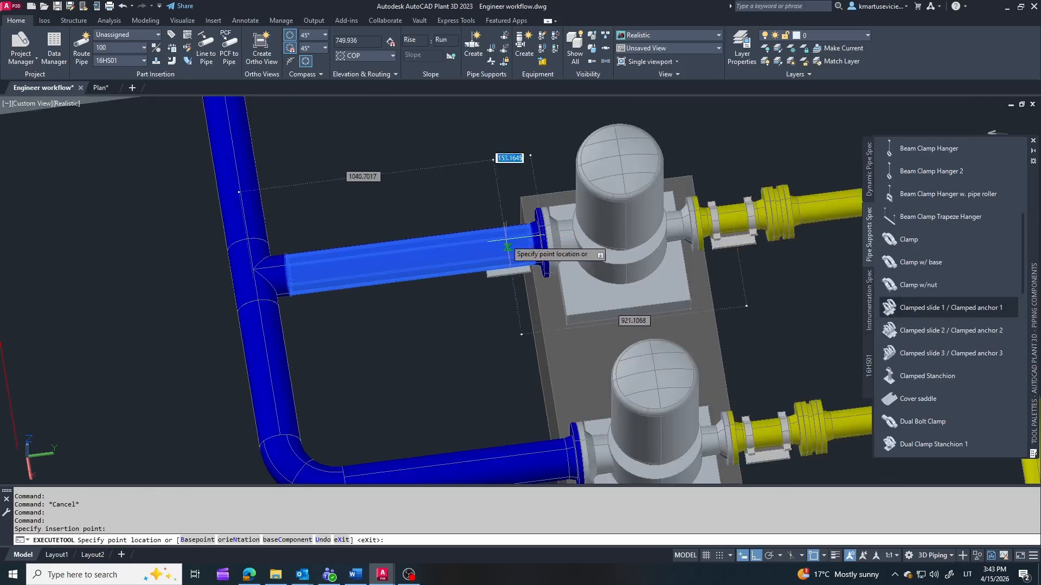
pyautogui.click(514, 247)
pyautogui.click(521, 470)
pyautogui.press('Escape')
pyautogui.scroll(-3, 463, 282)
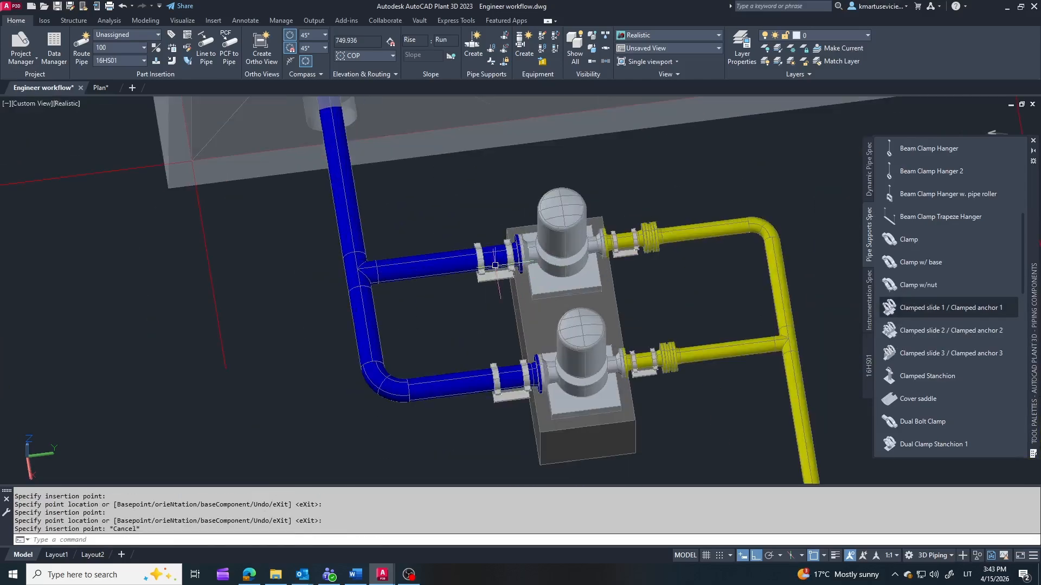
# Start adding a custom part from the dynamic pipe spec and set its part type to Valve.
pyautogui.click(869, 169)
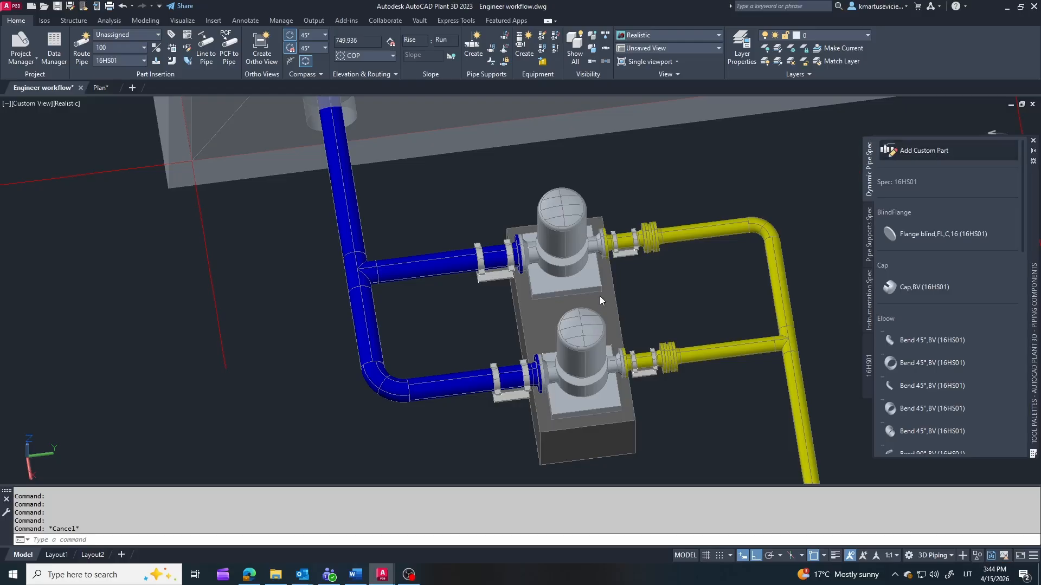
pyautogui.click(428, 157)
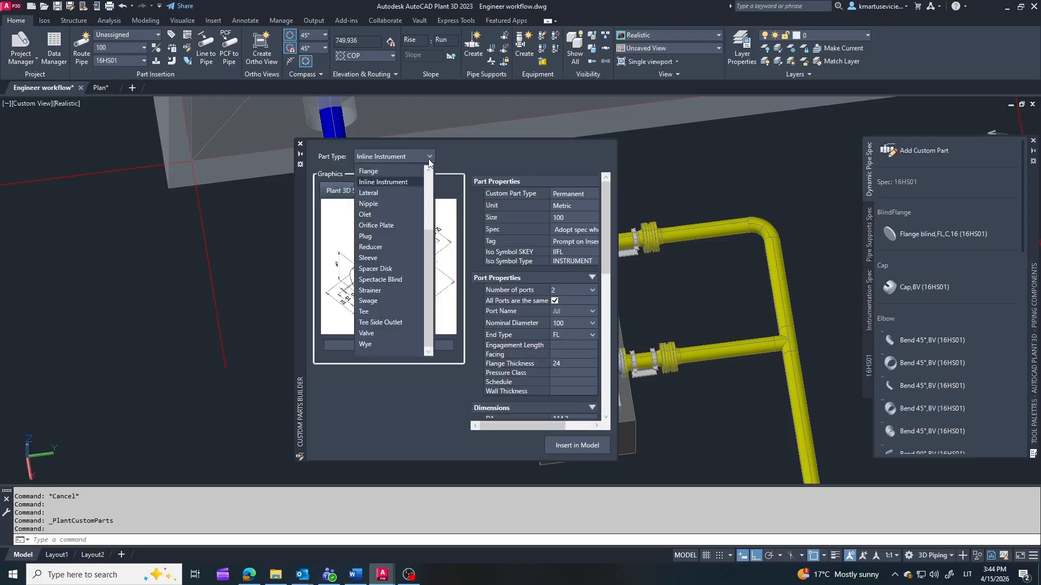
pyautogui.click(367, 334)
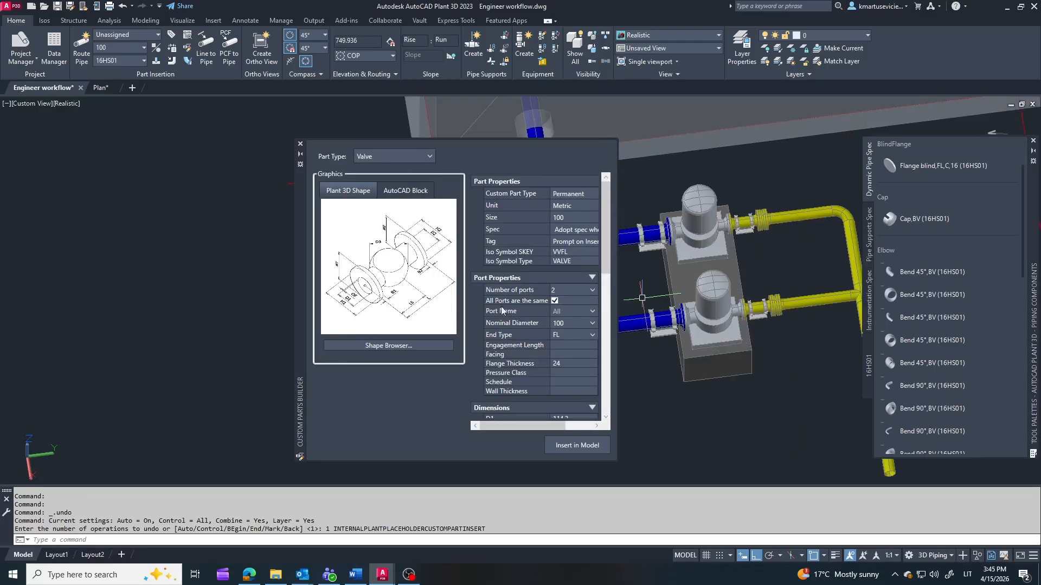
# Insert a size 100 flanged custom valve into each yellow discharge branch between the check valve and the header.
pyautogui.click(802, 301)
pyautogui.click(173, 213)
pyautogui.scroll(3, 830, 245)
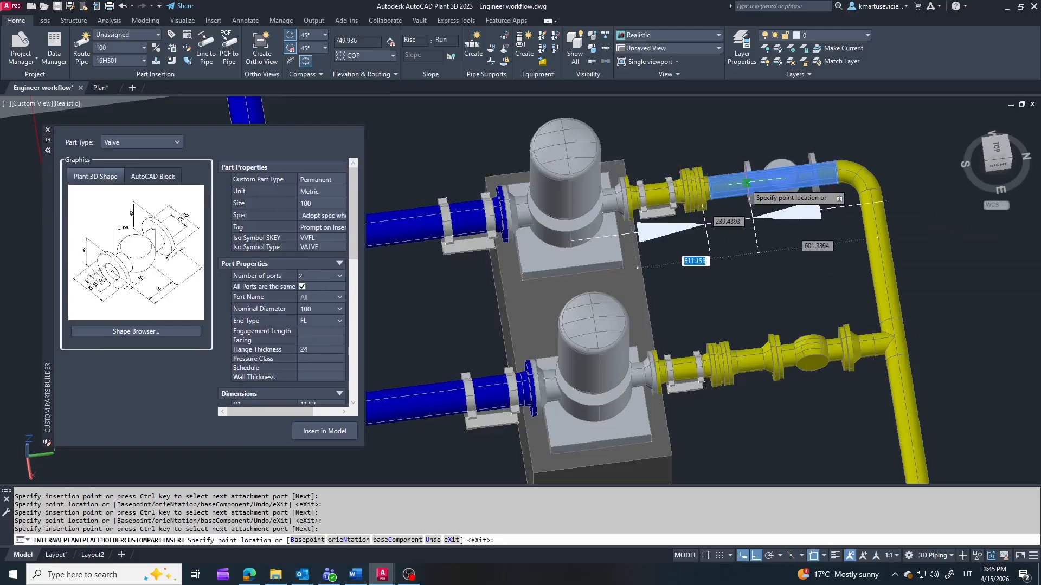
pyautogui.click(806, 310)
pyautogui.click(173, 212)
pyautogui.scroll(-3, 895, 266)
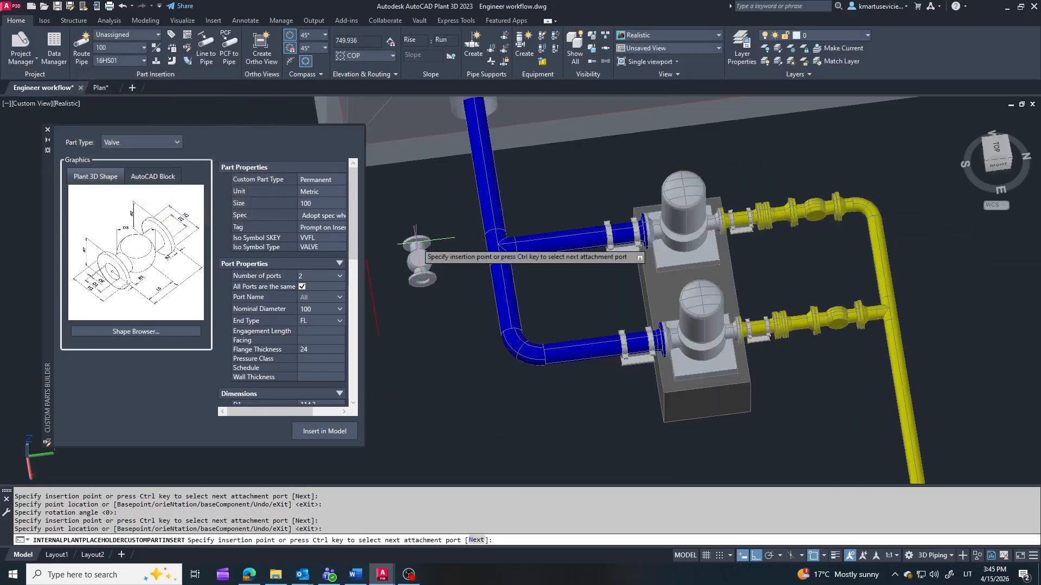
# Set the custom valve's size to 150 and try placing it on the front pump's blue suction branch.
pyautogui.click(339, 204)
pyautogui.click(310, 239)
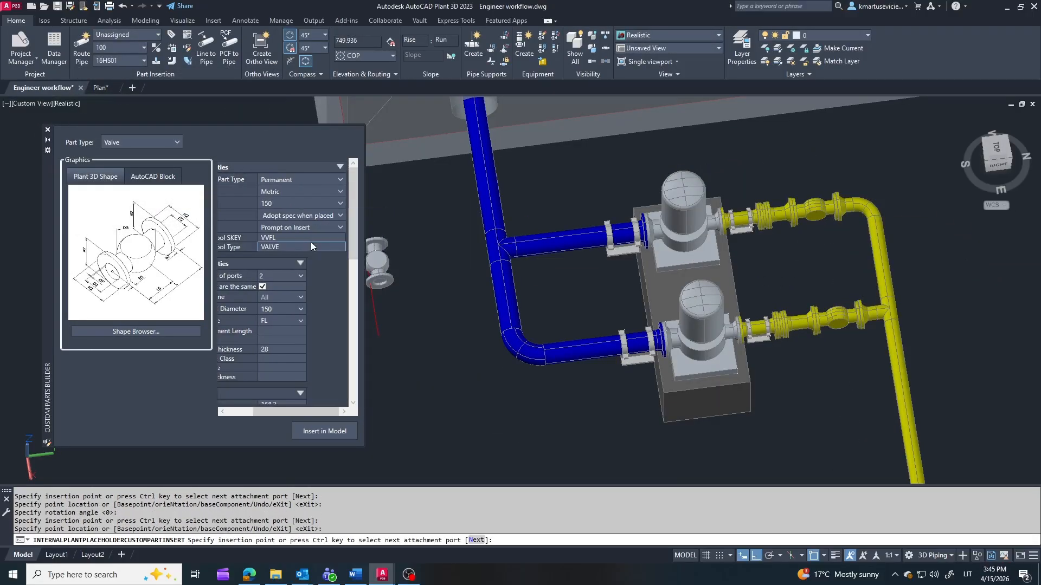
pyautogui.click(311, 429)
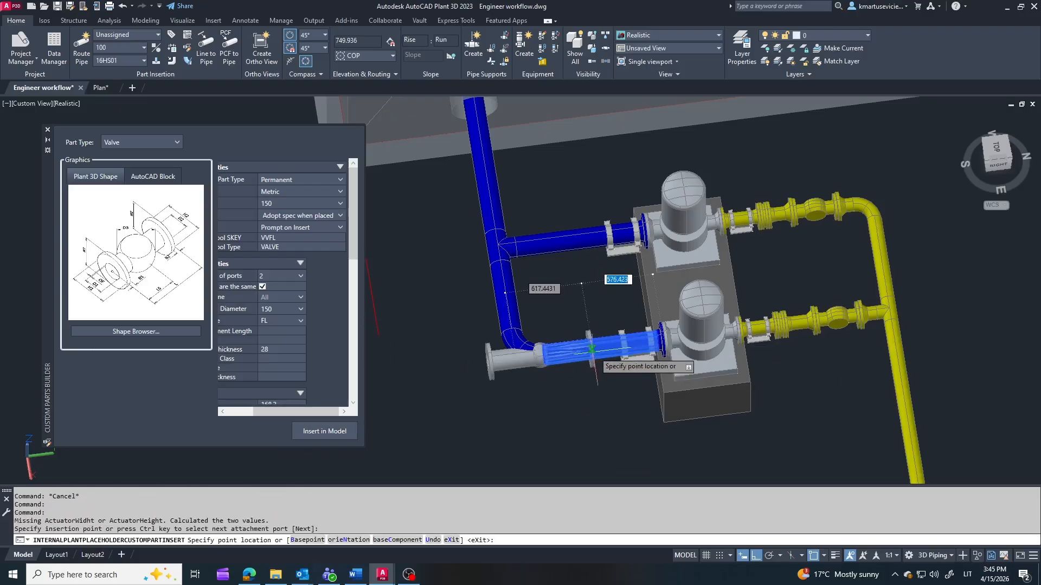
pyautogui.press('Escape')
pyautogui.moveTo(249, 411); pyautogui.dragTo(218, 400)
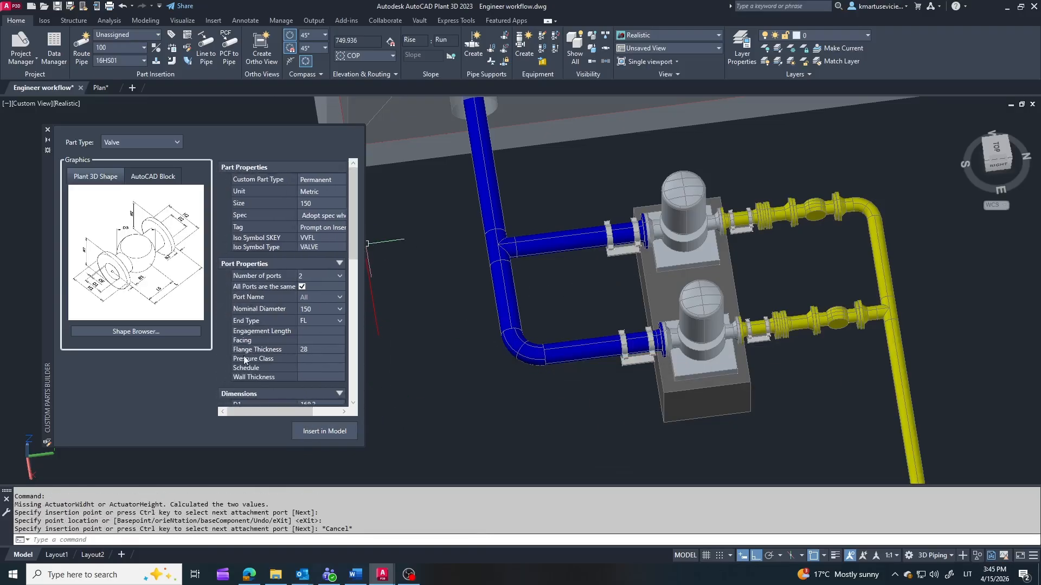
pyautogui.scroll(-4, 351, 372)
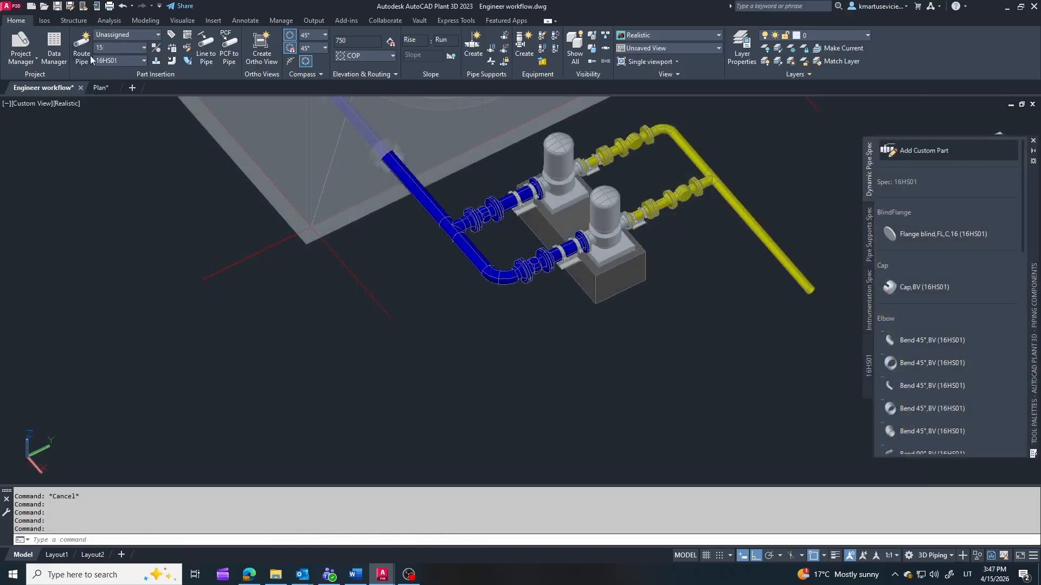
# Route a vertical size 15 pipe up from the front pump's yellow discharge branch to an elevation of about 951.
pyautogui.scroll(8, 710, 298)
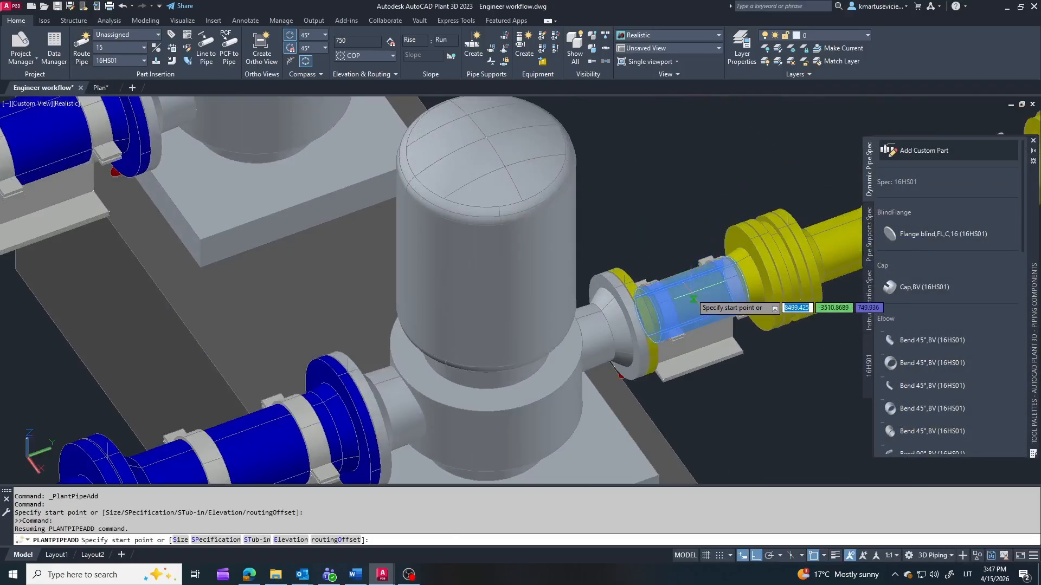
pyautogui.click(691, 300)
pyautogui.click(691, 221)
pyautogui.press('Escape')
pyautogui.scroll(-2, 740, 339)
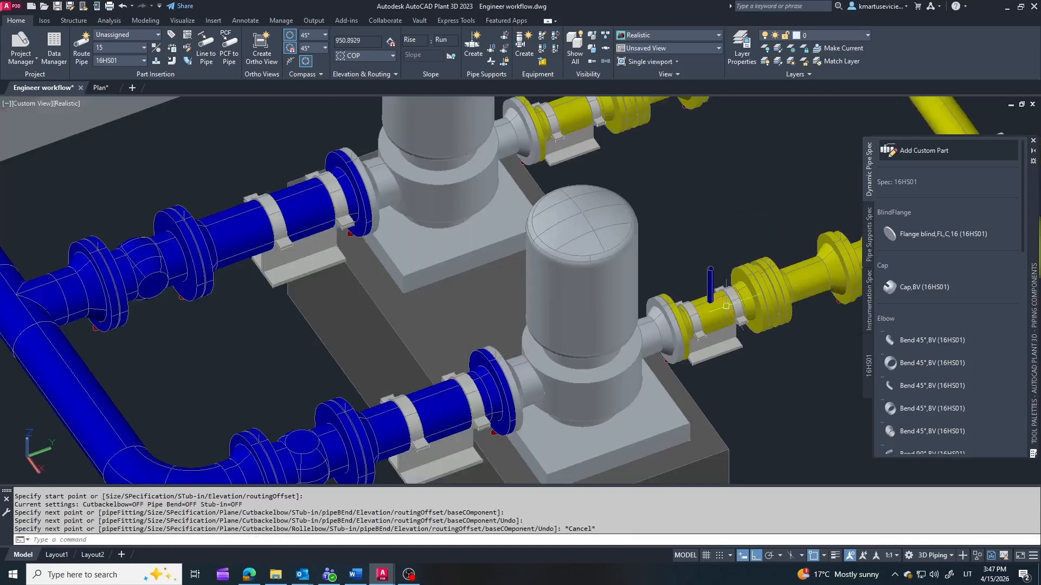
pyautogui.press('Escape')
pyautogui.click(708, 278)
pyautogui.press('Escape')
pyautogui.scroll(1, 564, 114)
# Route a vertical size 15 pipe up from the rear pump's yellow discharge branch to an elevation of about 1001.
pyautogui.moveTo(564, 114); pyautogui.dragTo(667, 301, button='middle')
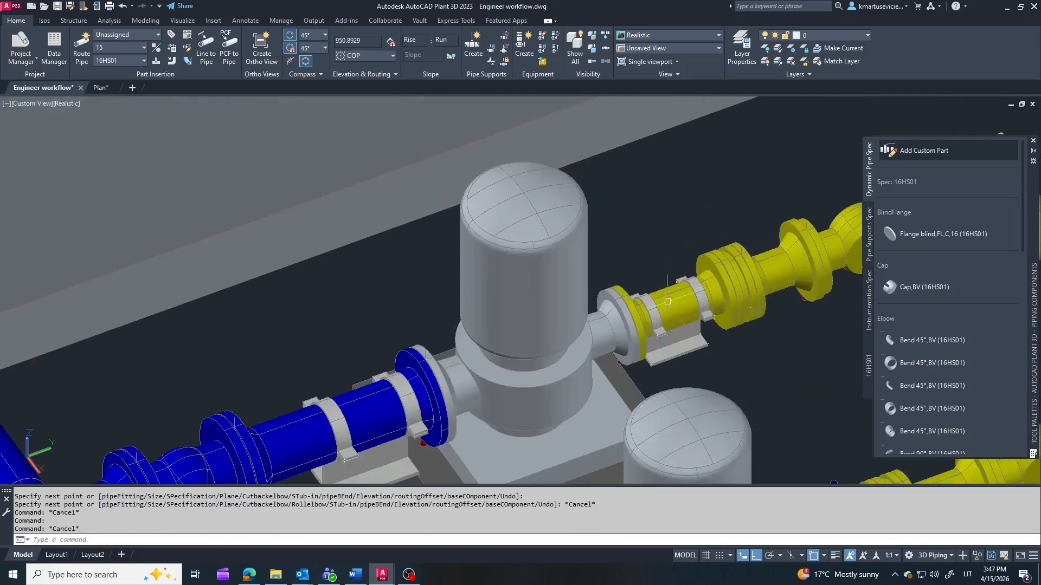
pyautogui.click(90, 59)
pyautogui.click(673, 305)
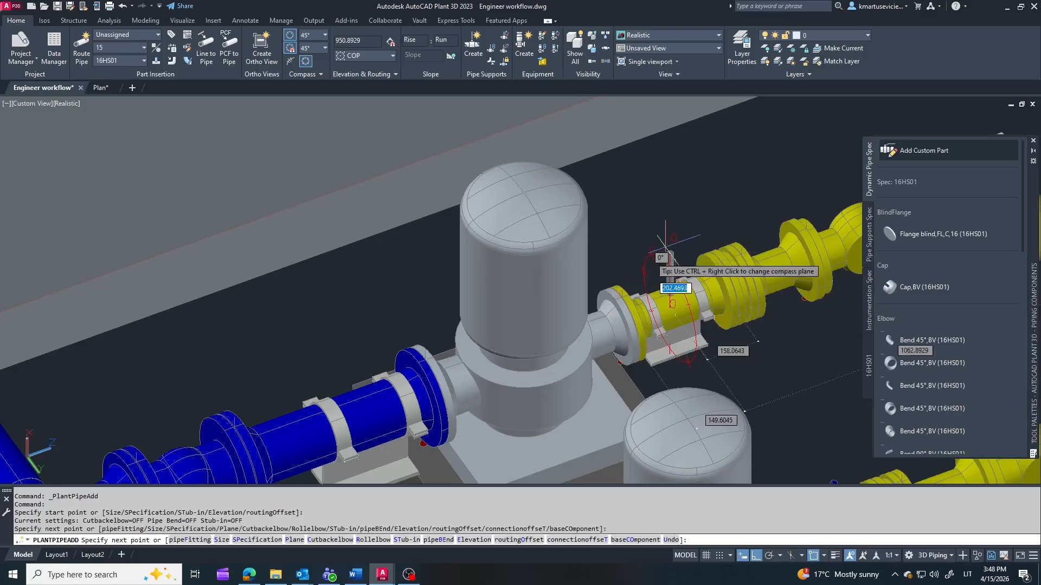
pyautogui.click(663, 247)
pyautogui.press('Escape')
# Route a vertical size 15 pipe up from the rear pump's blue suction branch to an elevation of about 1121.
pyautogui.scroll(-2, 376, 400)
pyautogui.moveTo(376, 401); pyautogui.dragTo(606, 277, button='middle')
pyautogui.press('Return')
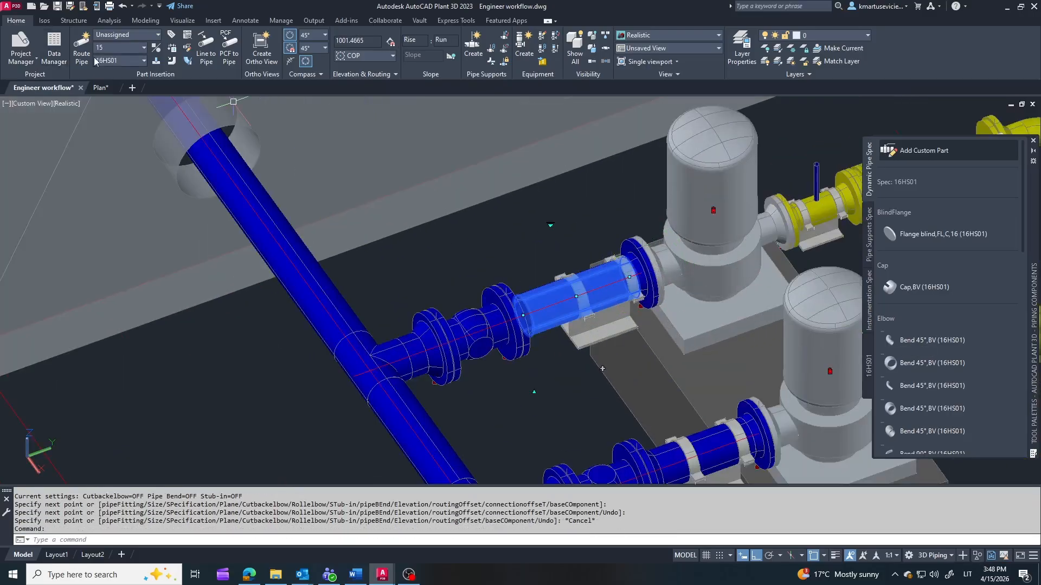
pyautogui.click(606, 283)
pyautogui.keyDown('ctrl'); pyautogui.rightClick(564, 224); pyautogui.keyUp('ctrl')
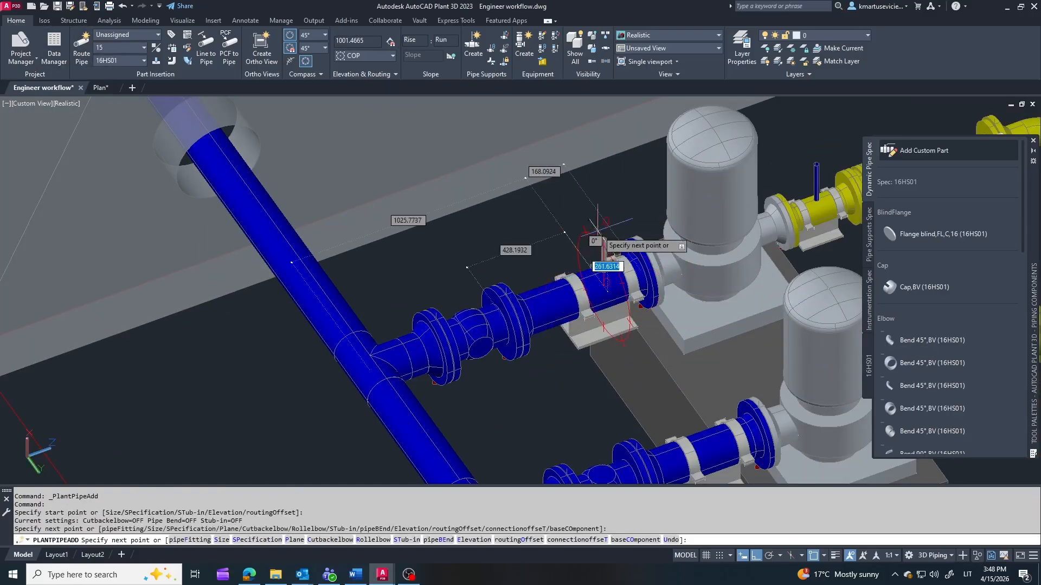
pyautogui.click(605, 217)
pyautogui.press('Escape')
# Route a vertical size 15 pipe up from the front pump's blue suction branch to an elevation of about 1070.
pyautogui.scroll(2, 703, 447)
pyautogui.moveTo(703, 447); pyautogui.dragTo(677, 358, button='middle')
pyautogui.click(88, 46)
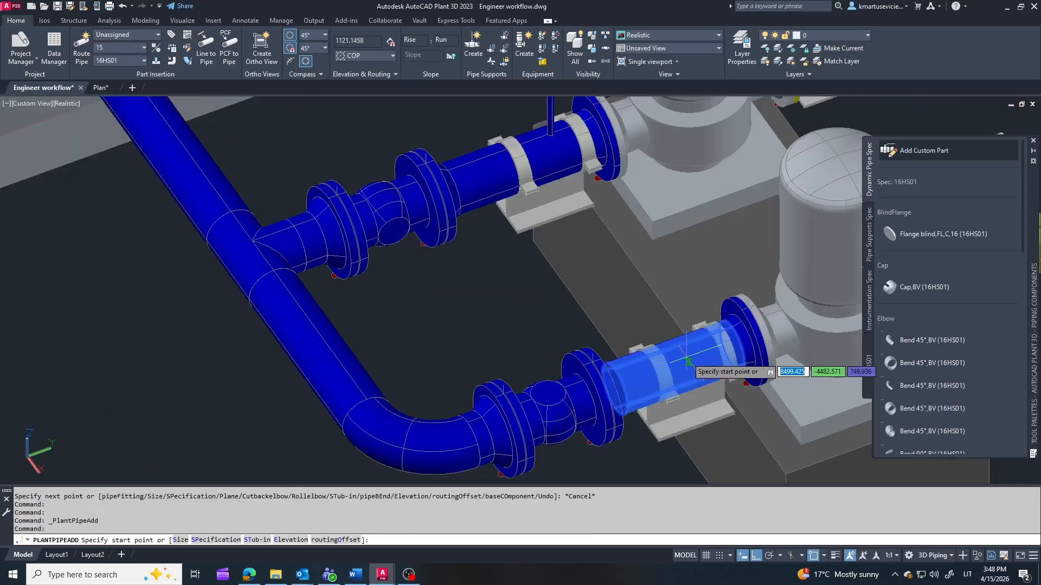
pyautogui.click(688, 358)
pyautogui.keyDown('ctrl'); pyautogui.rightClick(664, 305); pyautogui.keyUp('ctrl')
pyautogui.click(692, 282)
pyautogui.press('Escape')
pyautogui.scroll(-5, 453, 358)
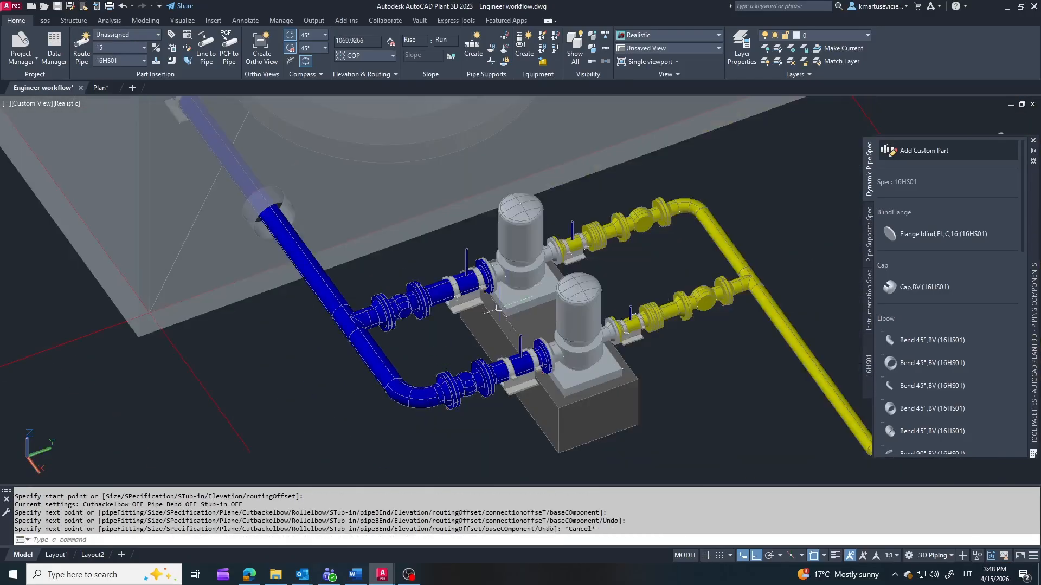
# Shorten the vertical size 15 pipe on the rear pump's yellow discharge branch by lowering its upper end.
pyautogui.scroll(5, 565, 288)
pyautogui.scroll(3, 566, 146)
pyautogui.press('Escape')
pyautogui.click(609, 202)
pyautogui.click(609, 176)
pyautogui.click(607, 221)
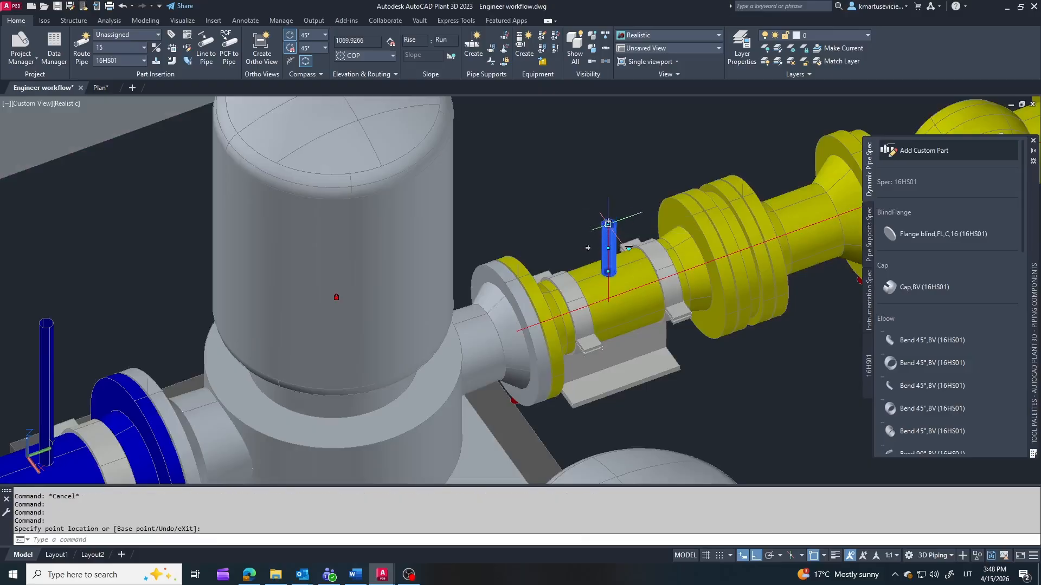
# Shorten the vertical size 15 pipe on the front pump's yellow discharge branch by lowering its upper end.
pyautogui.scroll(-5, 558, 217)
pyautogui.scroll(2, 675, 369)
pyautogui.press('Escape')
pyautogui.click(710, 378)
pyautogui.scroll(5, 711, 378)
pyautogui.click(707, 364)
pyautogui.scroll(-6, 704, 366)
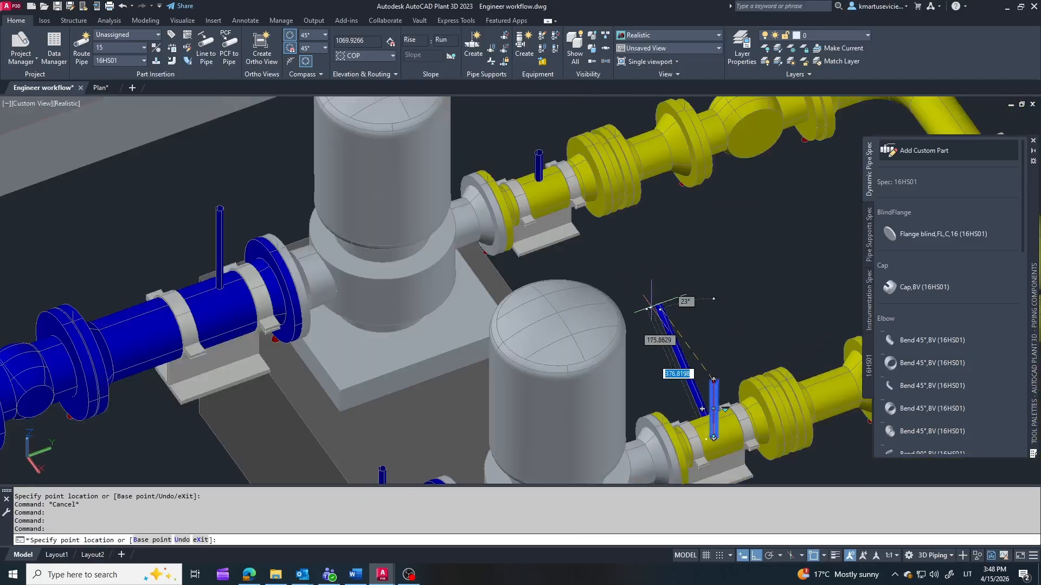
pyautogui.scroll(3, 574, 201)
pyautogui.scroll(-3, 571, 185)
pyautogui.scroll(4, 694, 344)
pyautogui.click(677, 365)
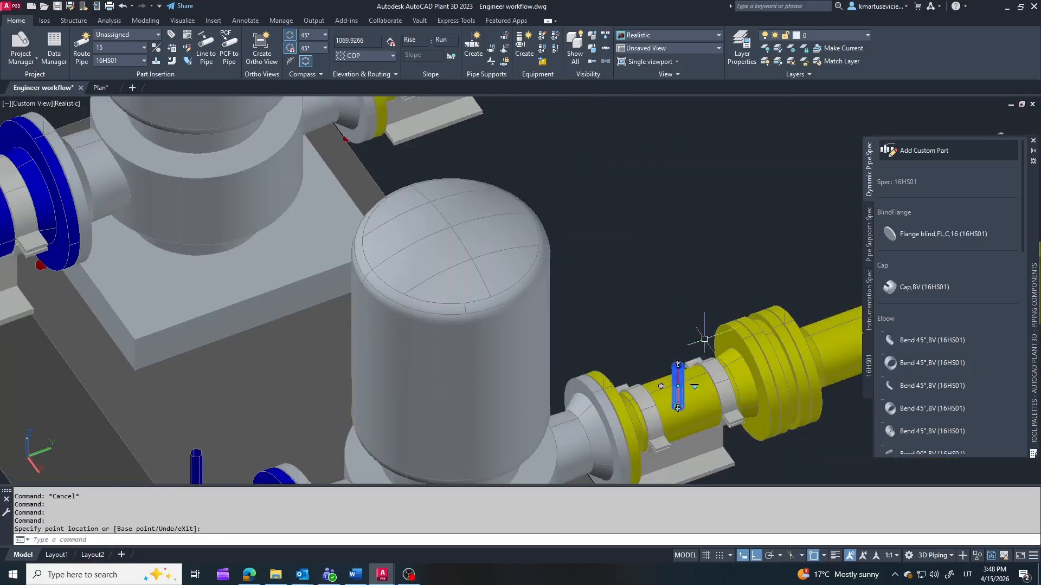
pyautogui.press('Escape')
# Shorten the vertical size 15 pipe on the rear pump's blue suction branch by lowering its upper end.
pyautogui.scroll(-5, 759, 252)
pyautogui.scroll(5, 531, 230)
pyautogui.press('Escape')
pyautogui.click(648, 164)
pyautogui.scroll(3, 649, 158)
pyautogui.click(651, 156)
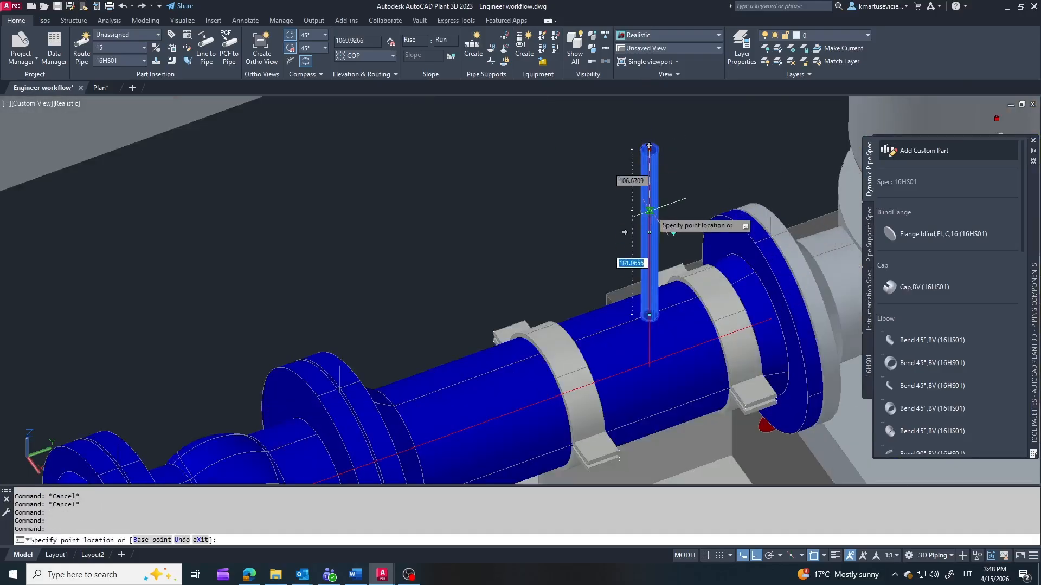
pyautogui.press('Escape')
pyautogui.scroll(-5, 645, 255)
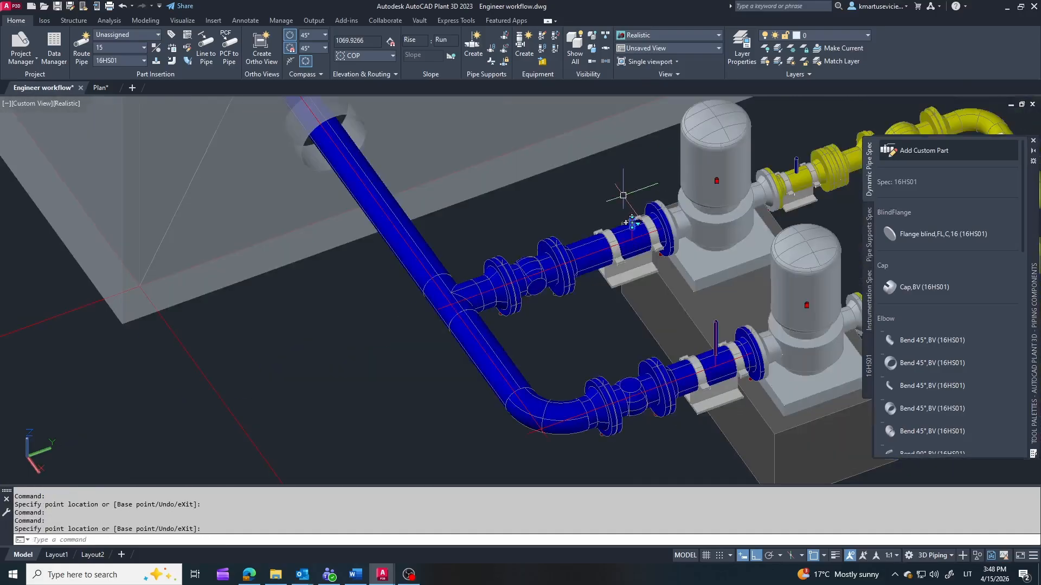
# Shorten the vertical size 15 pipe on the front pump's blue suction branch, entering 100 for its upper end.
pyautogui.scroll(3, 734, 263)
pyautogui.click(733, 263)
pyautogui.write('100')
pyautogui.press('Return')
pyautogui.scroll(-5, 630, 274)
pyautogui.press('Escape')
pyautogui.scroll(-3, 578, 376)
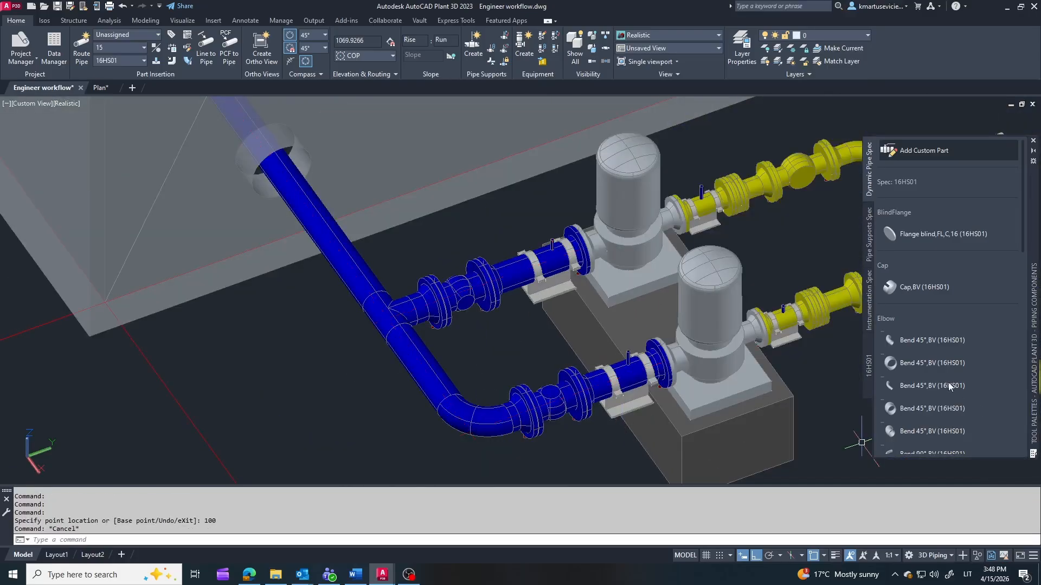
# Place a PRESSURE GAUGE,THDF from the Instrumentation Metric spec on each of the rear pump's two vertical branch pipes.
pyautogui.click(868, 301)
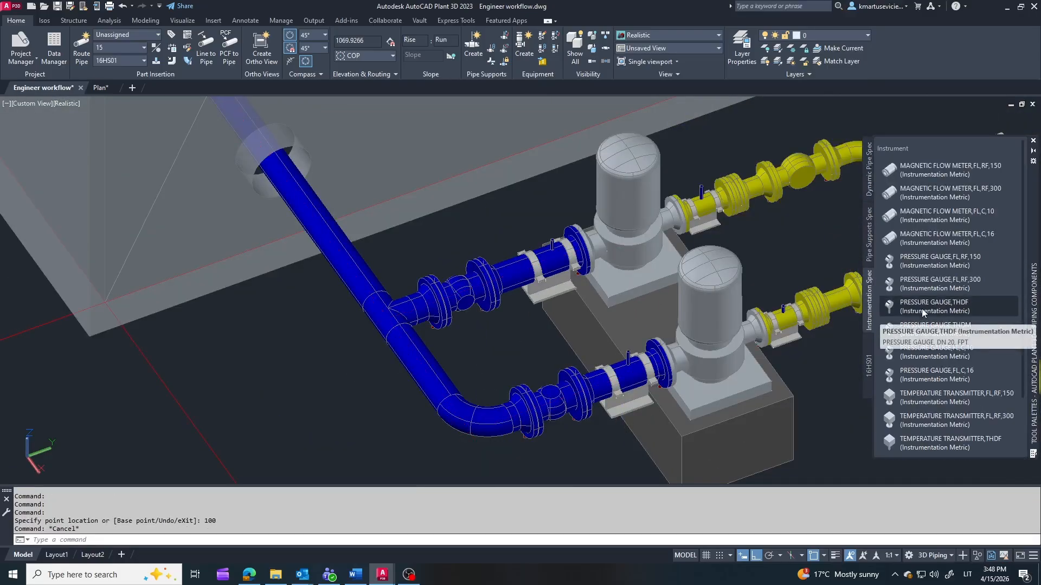
pyautogui.click(923, 309)
pyautogui.scroll(5, 710, 228)
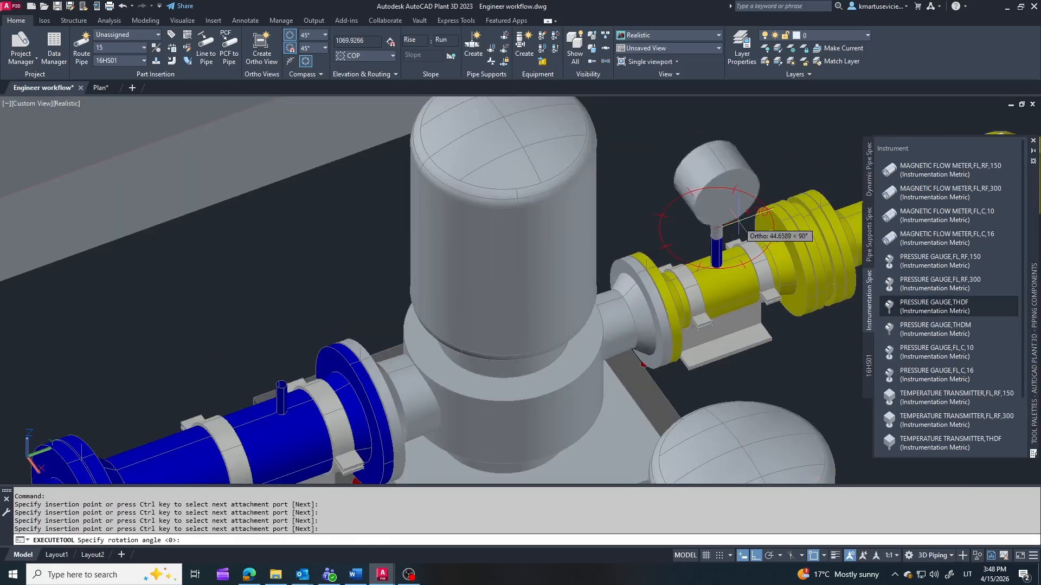
pyautogui.click(280, 382)
pyautogui.click(179, 381)
pyautogui.scroll(-4, 645, 163)
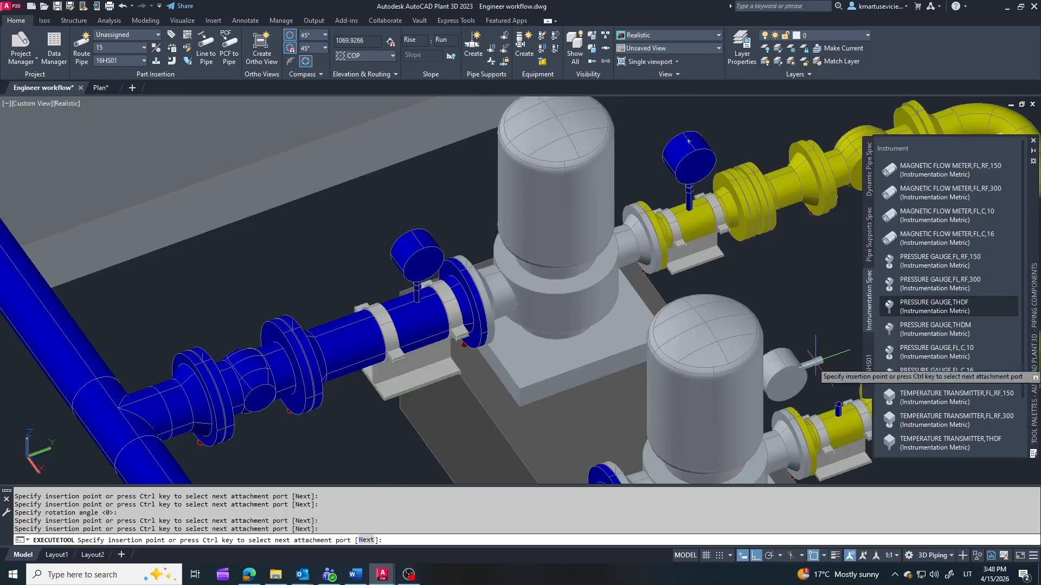
# Place a PRESSURE GAUGE,THDF on the vertical pipes of the front pump's discharge and suction branches.
pyautogui.moveTo(786, 331); pyautogui.dragTo(705, 249, button='middle')
pyautogui.scroll(5, 813, 298)
pyautogui.click(711, 319)
pyautogui.click(604, 280)
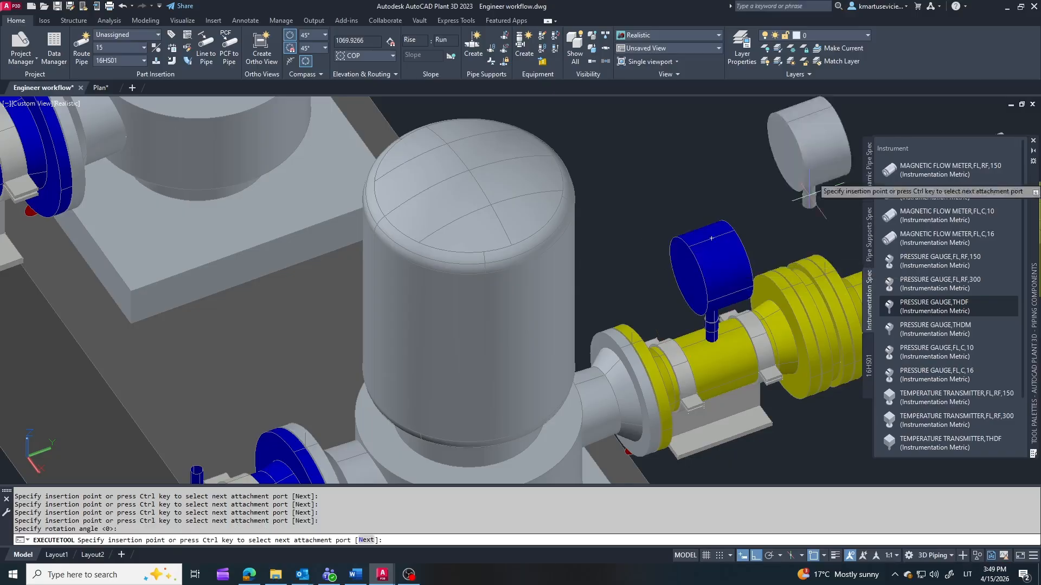
pyautogui.scroll(-6, 692, 239)
pyautogui.scroll(5, 589, 264)
pyautogui.scroll(-2, 589, 263)
pyautogui.press('Escape')
pyautogui.scroll(-5, 699, 287)
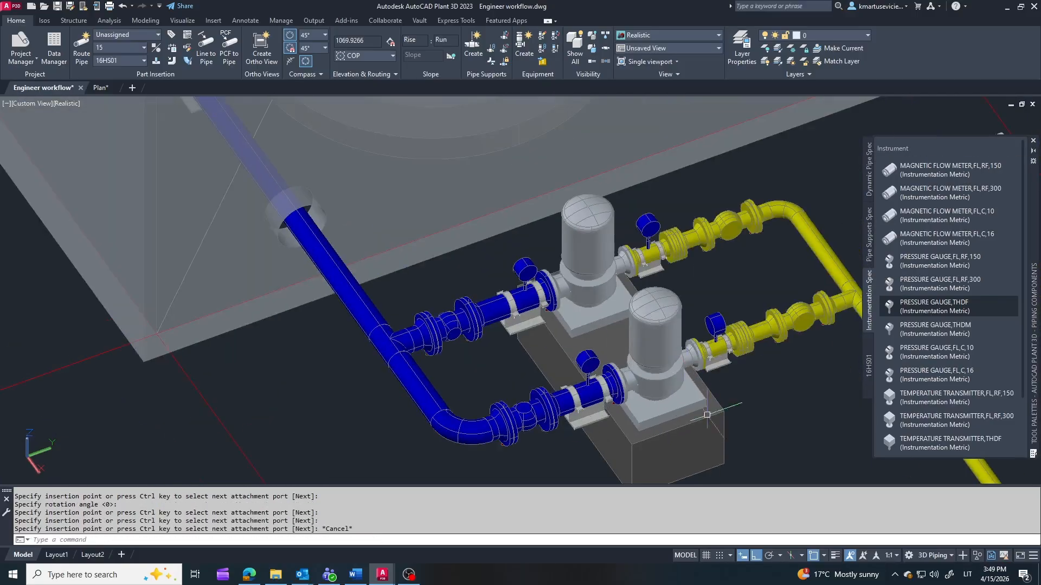
# Place a PRESSURE GAUGE,THDF on the small vertical stub at the centre of the tank's top.
pyautogui.keyDown('shift'); pyautogui.moveTo(688, 333); pyautogui.dragTo(769, 360, button='middle'); pyautogui.keyUp('shift')
pyautogui.scroll(-3, 802, 324)
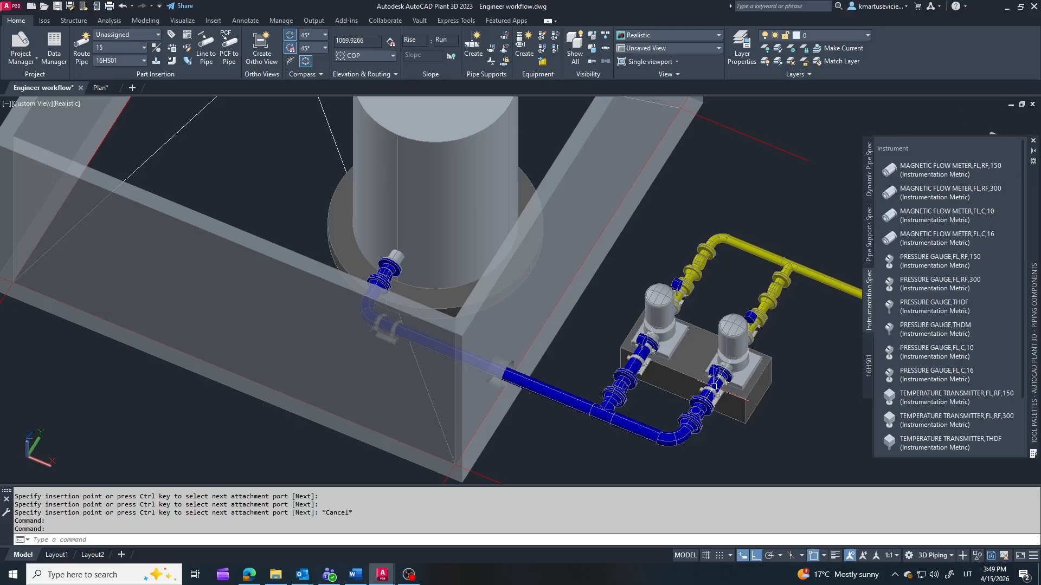
pyautogui.scroll(-2, 714, 387)
pyautogui.moveTo(714, 384)
pyautogui.keyDown('shift'); pyautogui.mouseDown(button='middle')
pyautogui.moveTo(762, 323)
pyautogui.moveTo(716, 383)
pyautogui.mouseUp(button='middle'); pyautogui.keyUp('shift')
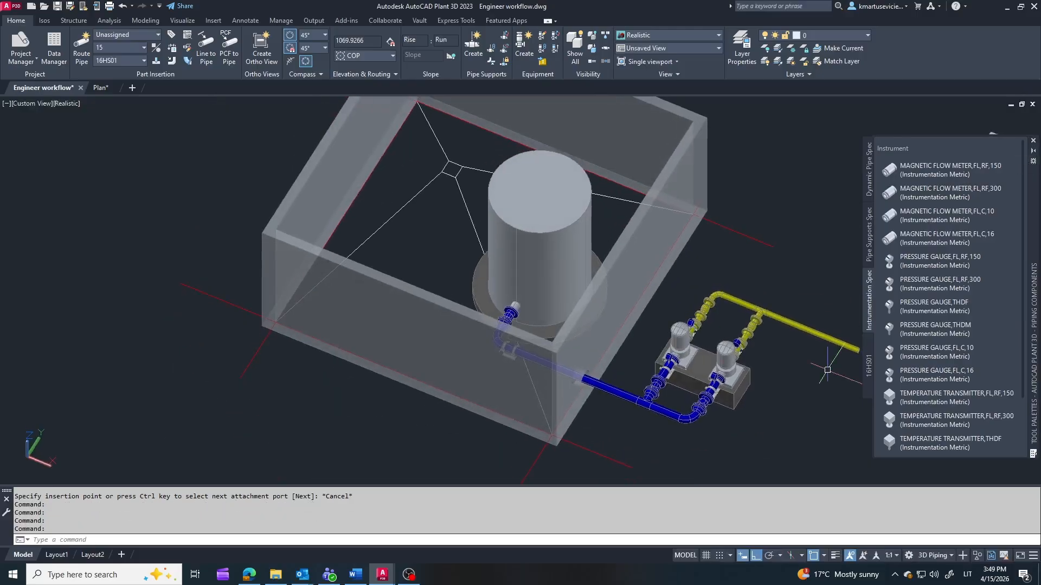
pyautogui.scroll(3, 512, 182)
pyautogui.click(538, 228)
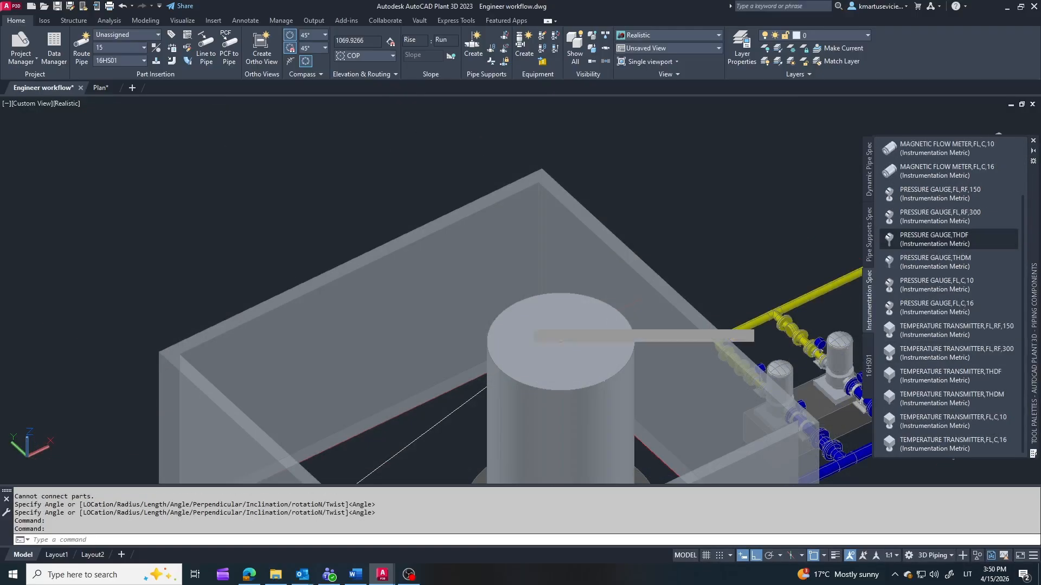
pyautogui.scroll(5, 588, 330)
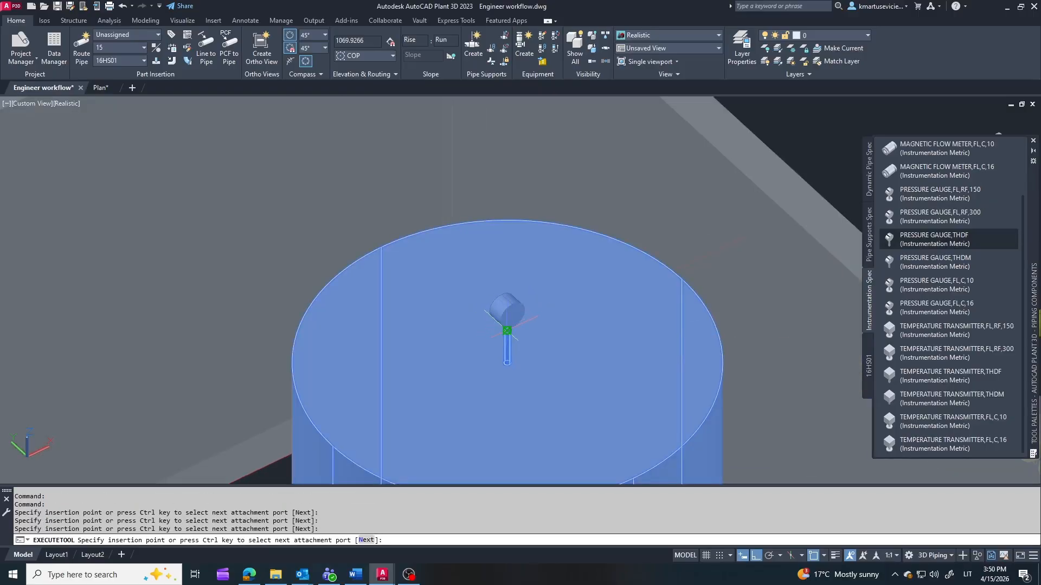
pyautogui.click(506, 330)
pyautogui.click(841, 156)
pyautogui.press('Escape')
# Add a large valve with a vertical actuator from the 16HS01 spec to the blue pipe between the tank and the wall.
pyautogui.scroll(-6, 621, 275)
pyautogui.keyDown('shift'); pyautogui.moveTo(697, 368); pyautogui.dragTo(547, 401, button='middle'); pyautogui.keyUp('shift')
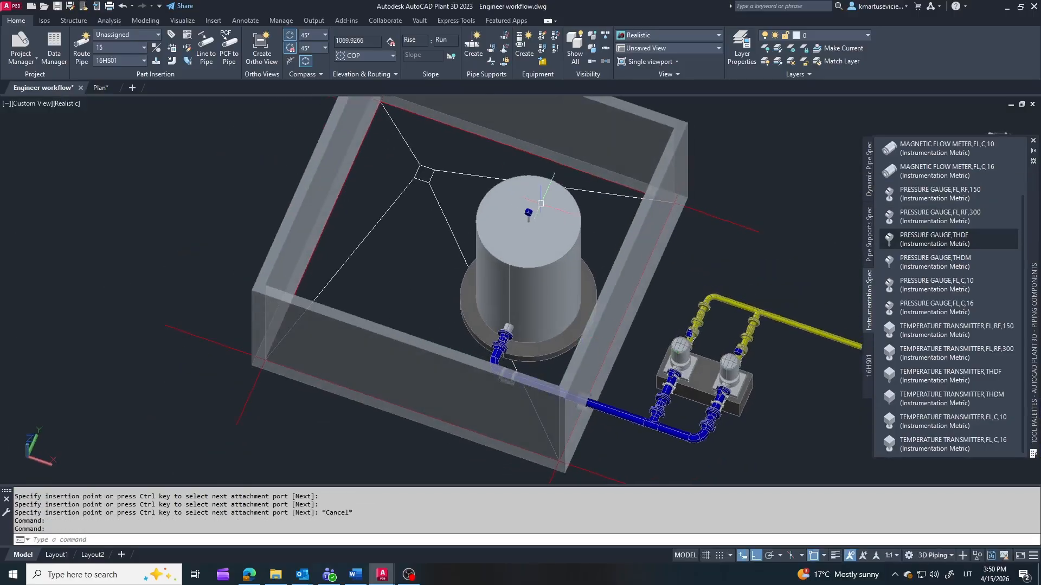
pyautogui.keyDown('shift'); pyautogui.moveTo(533, 281); pyautogui.dragTo(699, 304, button='middle'); pyautogui.keyUp('shift')
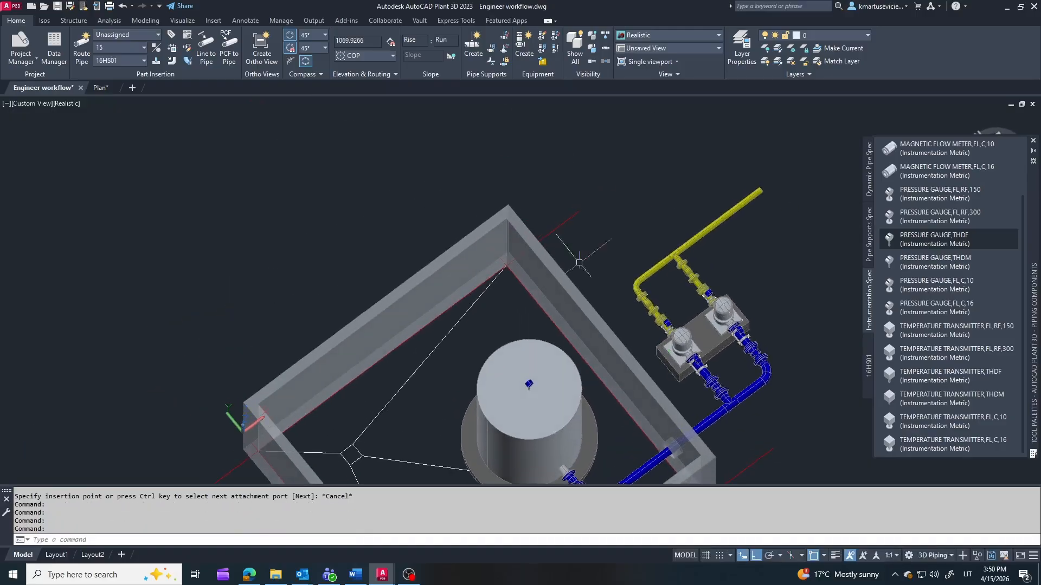
pyautogui.scroll(4, 607, 249)
pyautogui.moveTo(651, 433); pyautogui.dragTo(669, 244, button='middle')
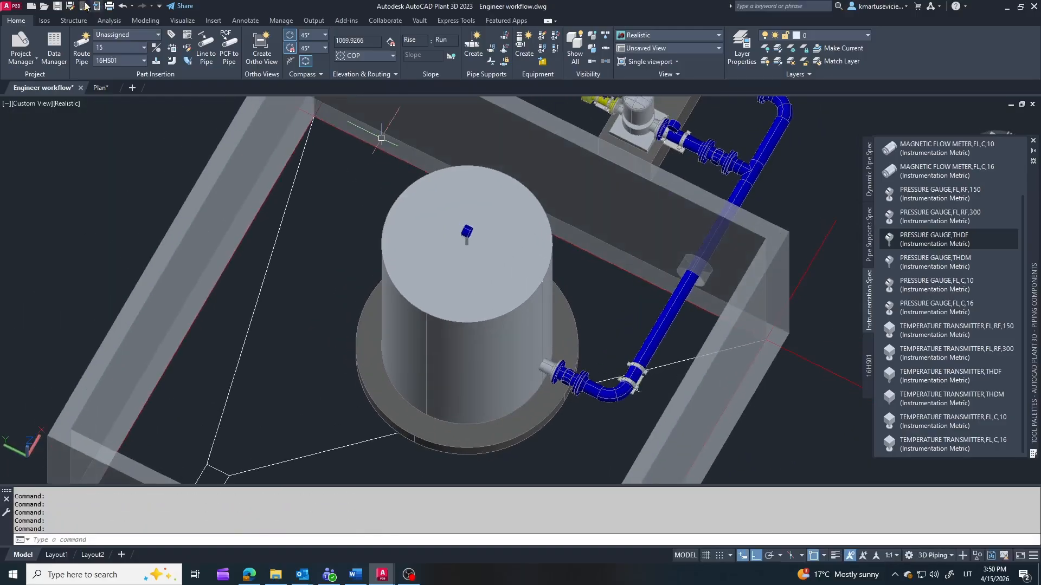
pyautogui.click(867, 367)
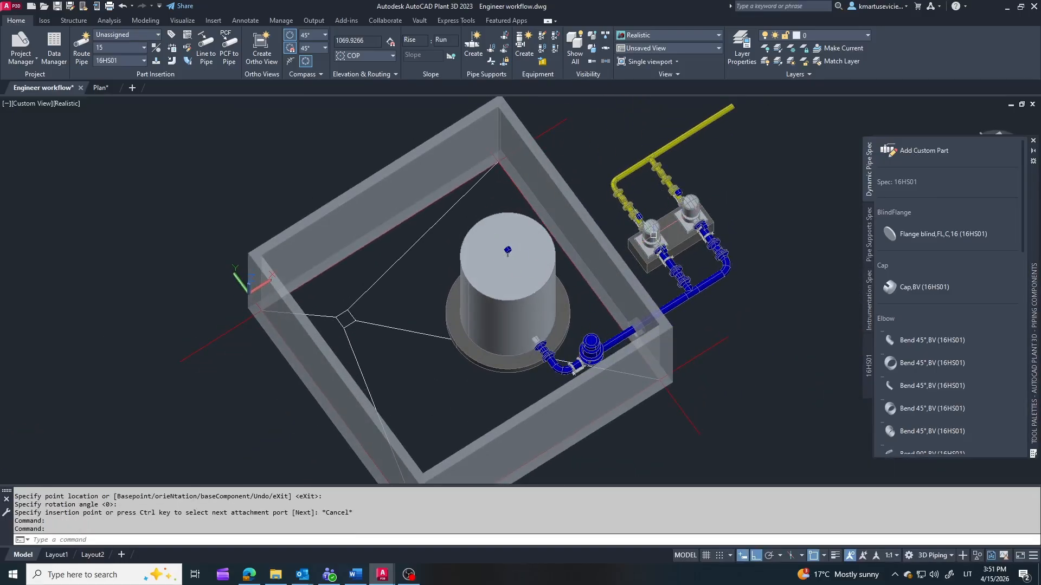
pyautogui.scroll(2, 581, 343)
pyautogui.keyDown('shift'); pyautogui.moveTo(578, 338); pyautogui.dragTo(558, 346, button='middle'); pyautogui.keyUp('shift')
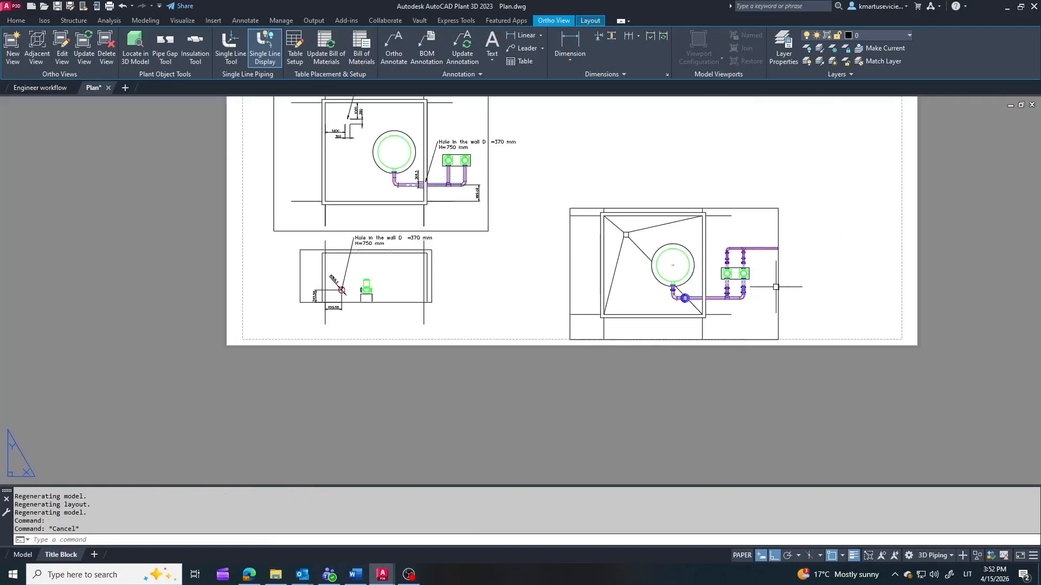
# Move the new plan view with the complete piping up the sheet, level with the dimensioned foundation plan.
pyautogui.click(781, 369)
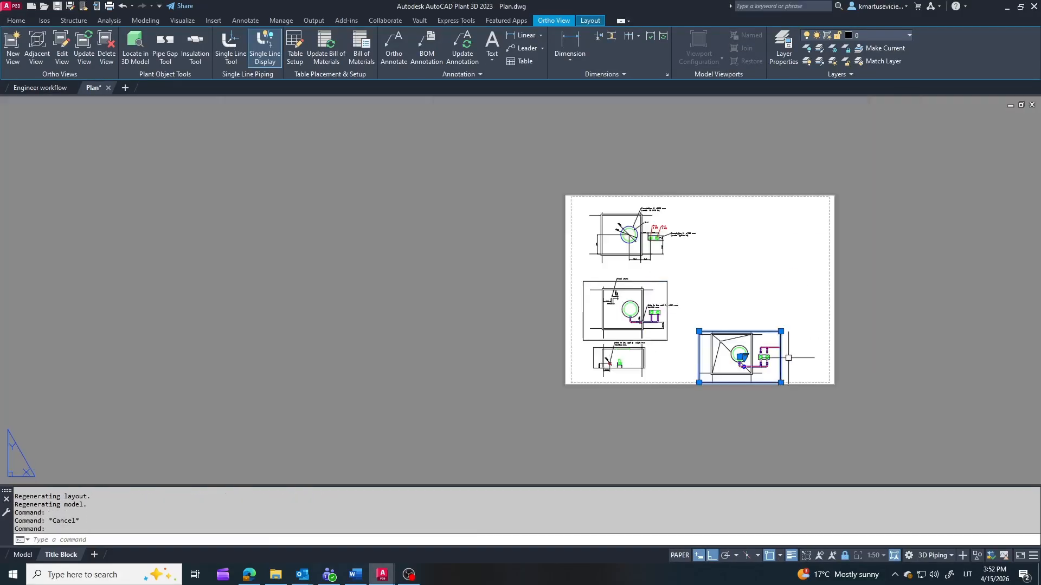
pyautogui.moveTo(756, 278); pyautogui.dragTo(786, 249)
pyautogui.press('Escape')
# Copy the "Foundation H=200 mm" leader onto the new plan view, pointing at the tank's centre and at the large valve.
pyautogui.scroll(4, 769, 239)
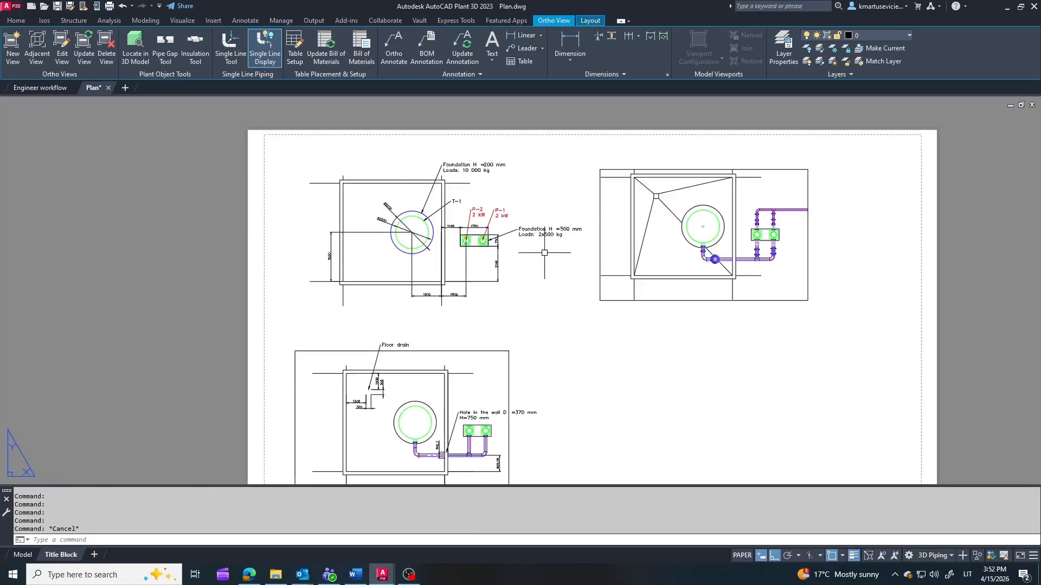
pyautogui.scroll(2, 468, 174)
pyautogui.click(146, 20)
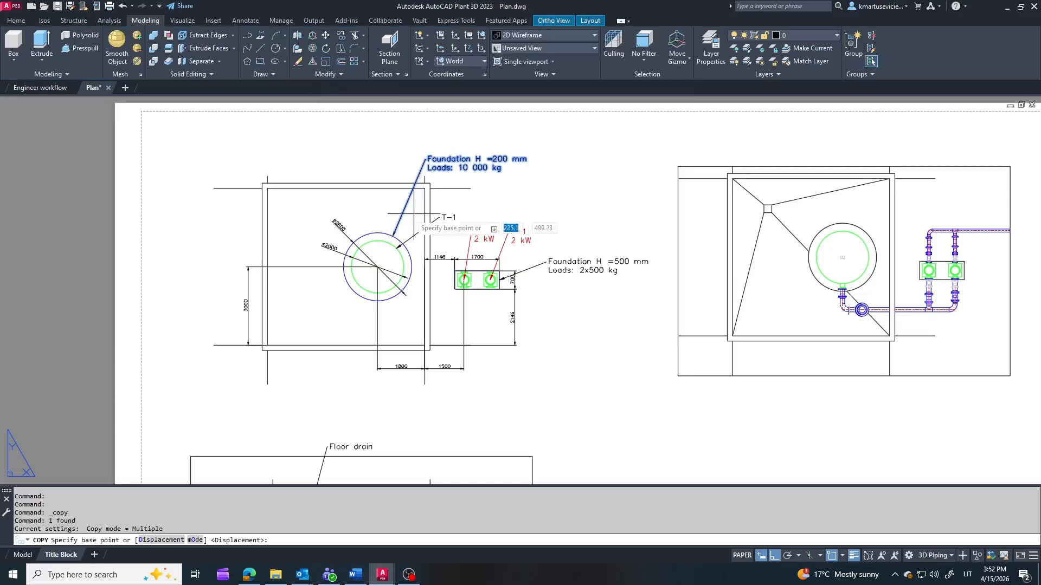
pyautogui.scroll(2, 396, 255)
pyautogui.scroll(-5, 271, 227)
pyautogui.scroll(7, 612, 241)
pyautogui.click(519, 204)
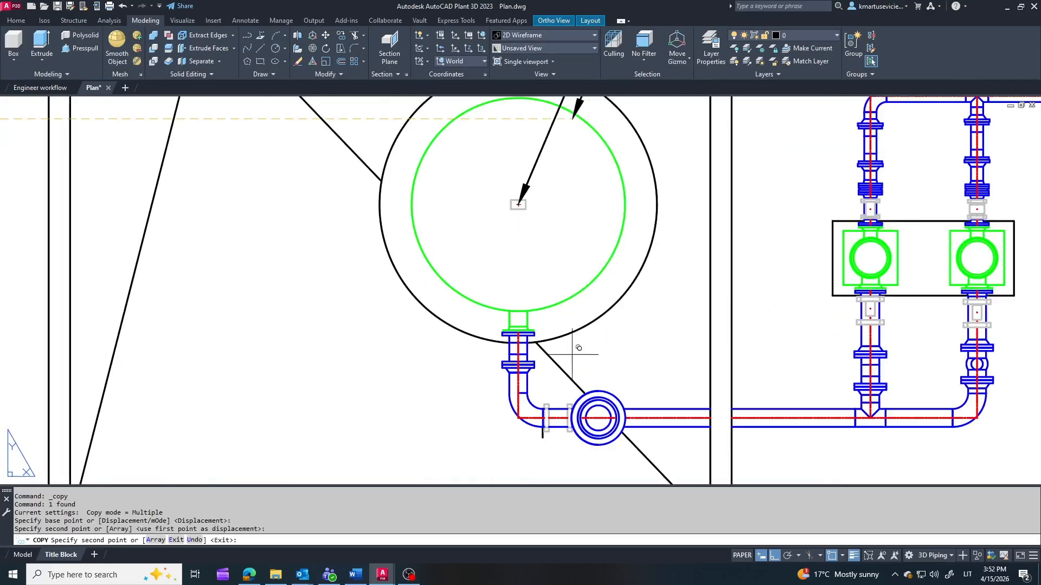
pyautogui.click(602, 416)
pyautogui.click(599, 417)
pyautogui.scroll(-4, 494, 431)
pyautogui.press('Escape')
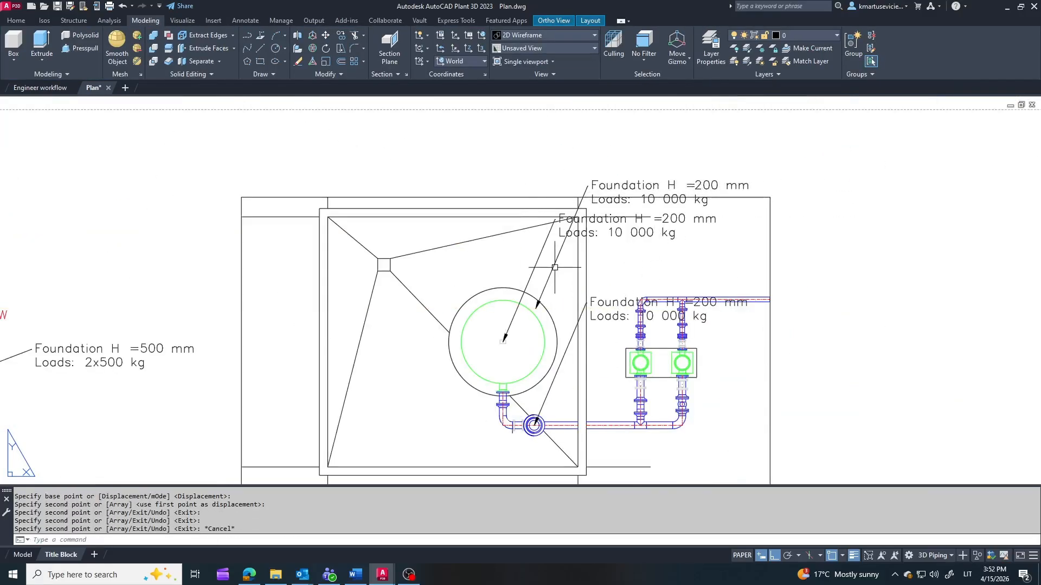
# Delete the surplus foundation leader pointing at the tank's outer circle in the new plan view.
pyautogui.scroll(2, 564, 190)
pyautogui.press('Escape')
pyautogui.press('Escape')
pyautogui.click(555, 284)
pyautogui.press('Delete')
pyautogui.press('Escape')
# Move the text of the leader at the tank's centre above the plan view's border.
pyautogui.scroll(-2, 541, 230)
pyautogui.click(530, 263)
pyautogui.click(548, 229)
pyautogui.click(571, 183)
pyautogui.press('Escape')
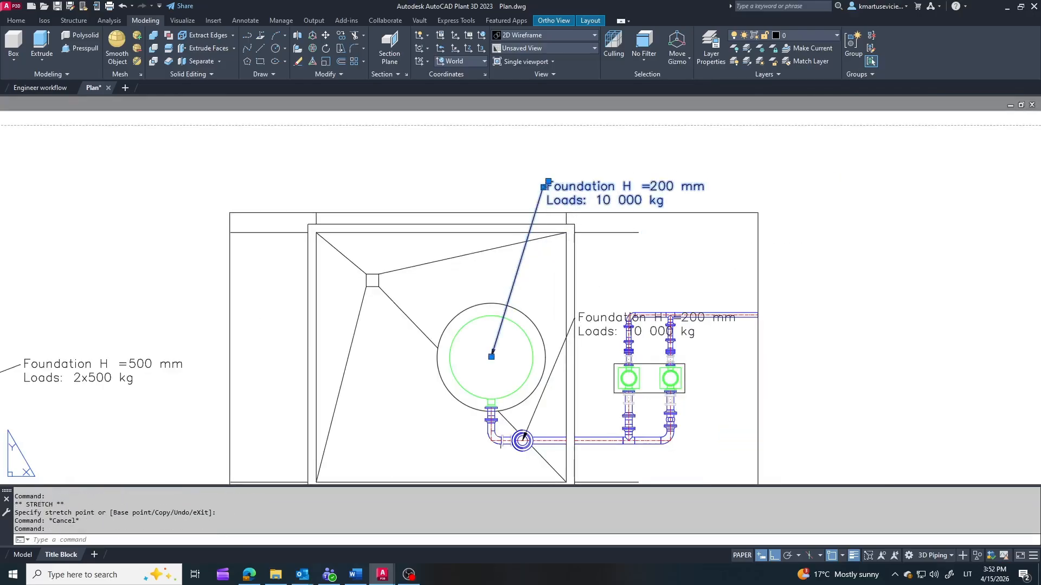
# Replace the text of the leader at the tank's centre with "Level sensor".
pyautogui.doubleClick(571, 187)
pyautogui.hotkey('ctrl', 'a')
pyautogui.write('Leve')
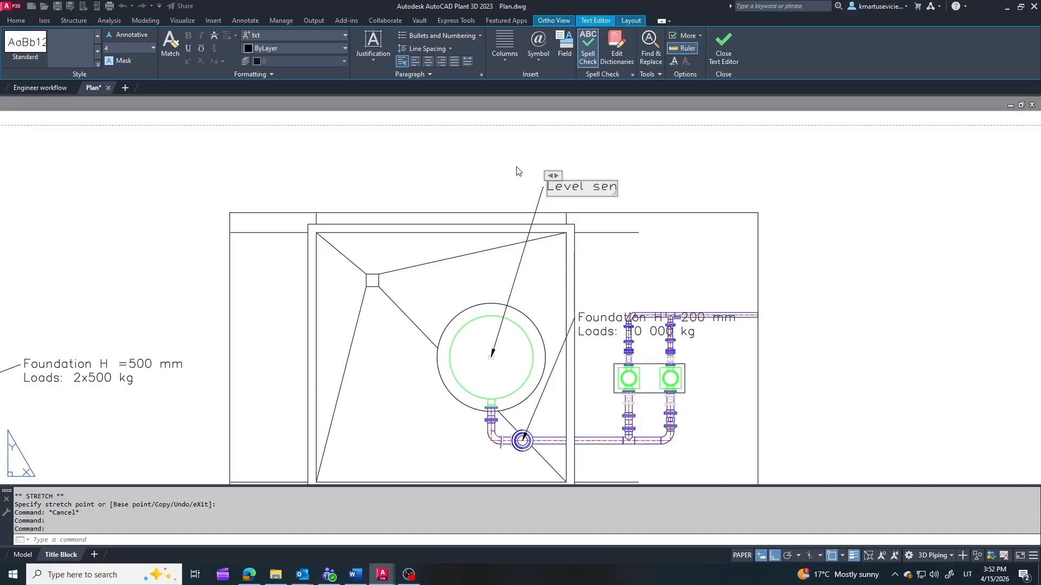
pyautogui.click(693, 151)
pyautogui.press('Escape')
# Move the text of the leader at the large valve below the plan view's border.
pyautogui.scroll(-2, 515, 125)
pyautogui.scroll(2, 619, 326)
pyautogui.click(534, 201)
pyautogui.click(517, 192)
pyautogui.click(542, 443)
pyautogui.press('Escape')
# Replace the text of the leader at the large valve with "Pneumatic on off valve".
pyautogui.doubleClick(540, 448)
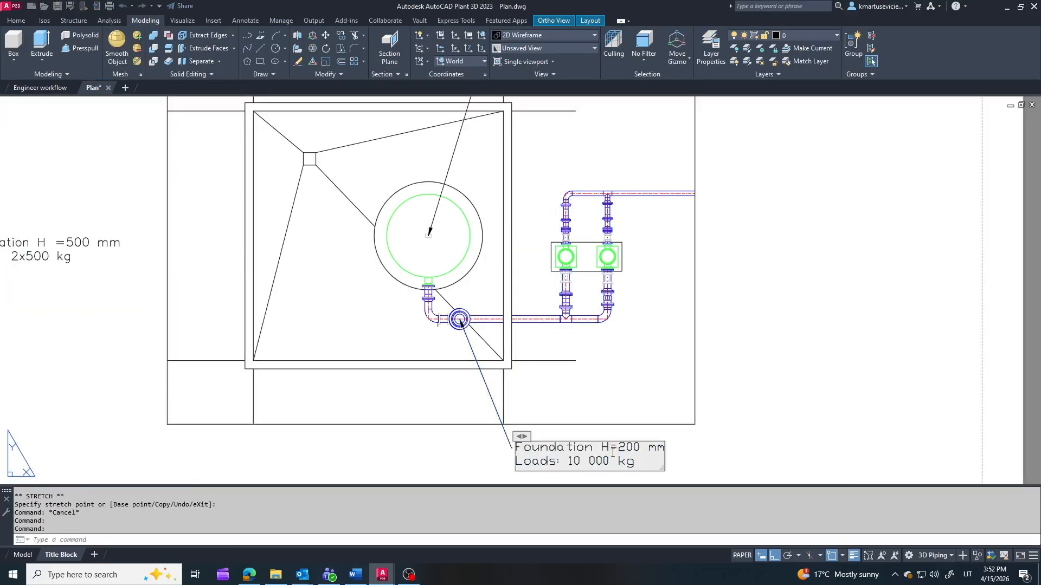
pyautogui.moveTo(643, 463); pyautogui.dragTo(461, 437)
pyautogui.write('Pneumatic on off valve')
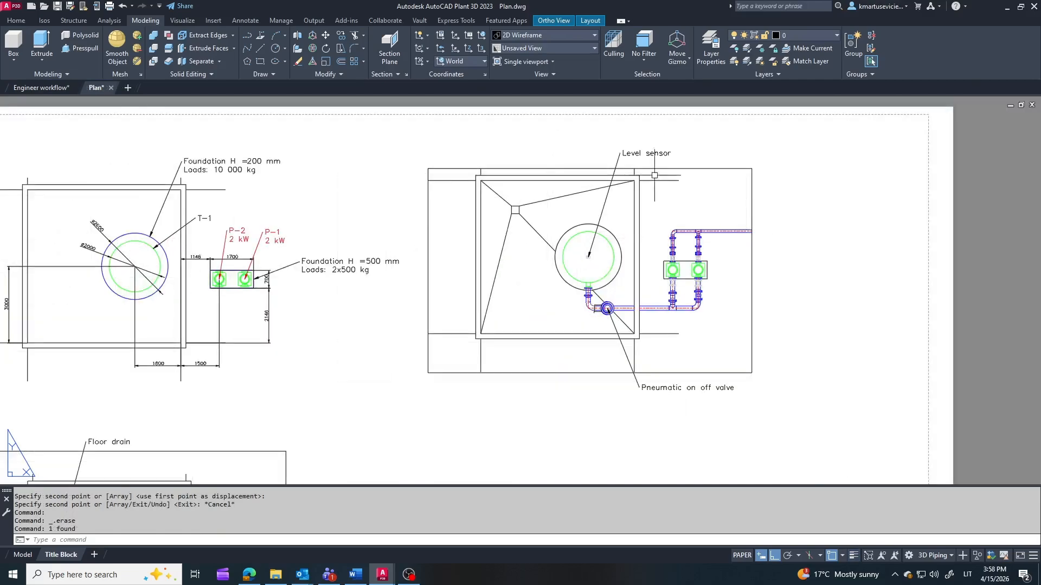
# Copy the "Foundation H=500 mm" leader onto the new plan view, pointing at the right pump's lower suction branch.
pyautogui.click(293, 259)
pyautogui.click(342, 36)
pyautogui.click(240, 278)
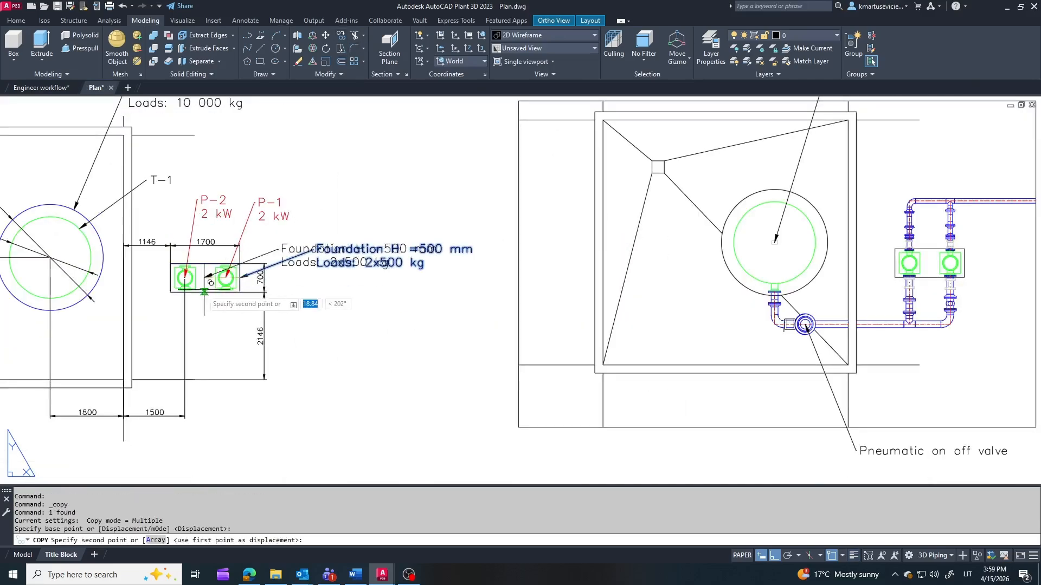
pyautogui.scroll(-4, 239, 296)
pyautogui.scroll(6, 523, 298)
pyautogui.scroll(4, 552, 303)
pyautogui.click(570, 228)
pyautogui.press('Escape')
# Move the text of the leader at the right pump's suction branch outside the plan view's right border.
pyautogui.scroll(-4, 621, 262)
pyautogui.scroll(2, 776, 199)
pyautogui.click(660, 219)
pyautogui.click(661, 219)
pyautogui.scroll(-4, 674, 204)
pyautogui.scroll(1, 667, 237)
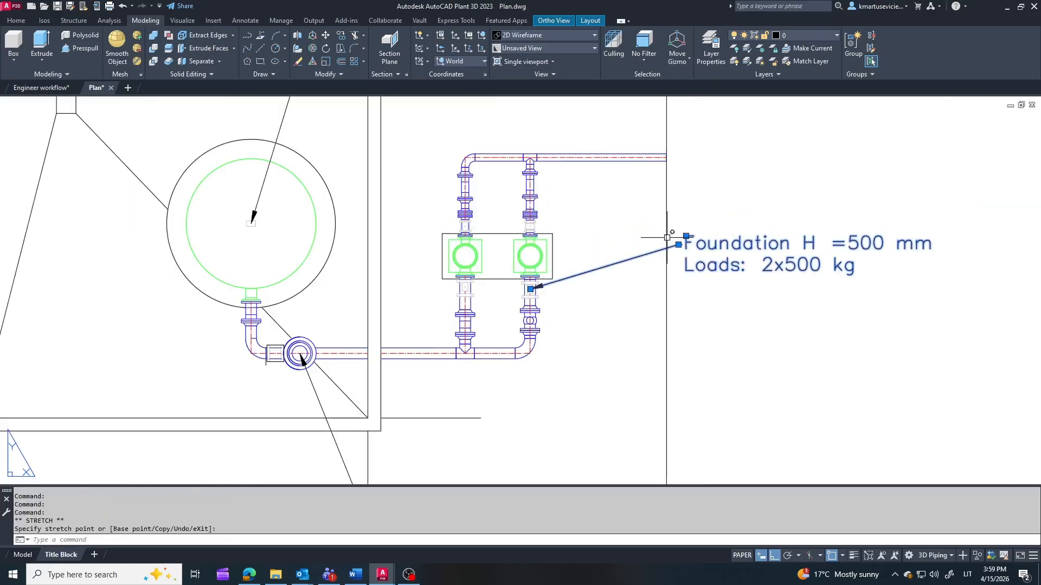
# Copy the right pump's suction branch leader straight down, just below the original.
pyautogui.click(336, 38)
pyautogui.click(727, 320)
pyautogui.click(727, 377)
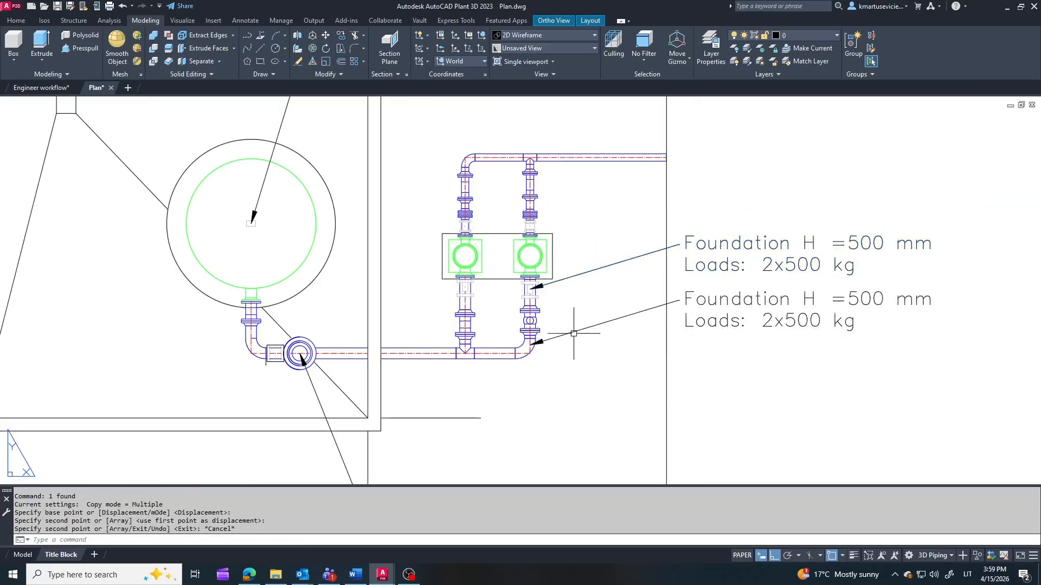
pyautogui.press('Escape')
# Stretch the lower leader's arrowhead onto the instrument location on the left pump's suction branch.
pyautogui.scroll(3, 558, 336)
pyautogui.click(535, 339)
pyautogui.click(510, 348)
pyautogui.click(407, 255)
pyautogui.press('Escape')
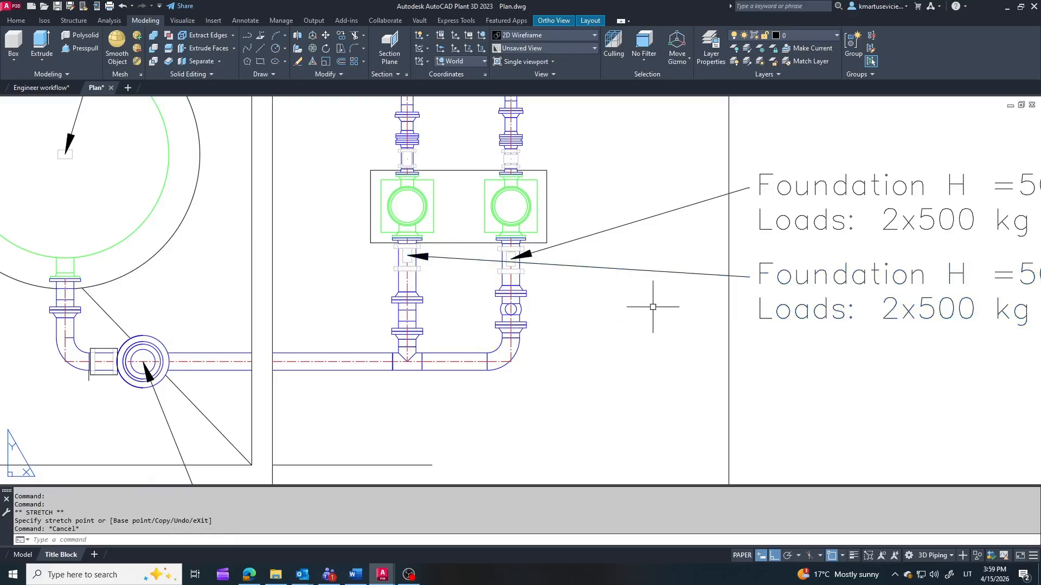
# Update the plan view with the complete piping from the 3D model, forcing the update anyway.
pyautogui.scroll(-5, 655, 304)
pyautogui.scroll(3, 515, 258)
pyautogui.press('Escape')
pyautogui.click(768, 236)
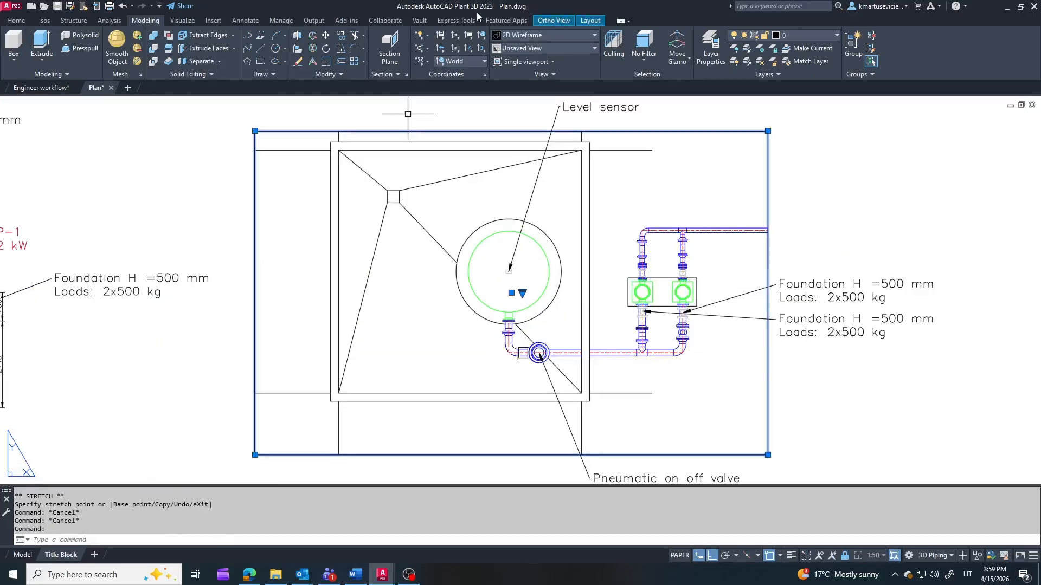
pyautogui.click(552, 20)
pyautogui.click(76, 44)
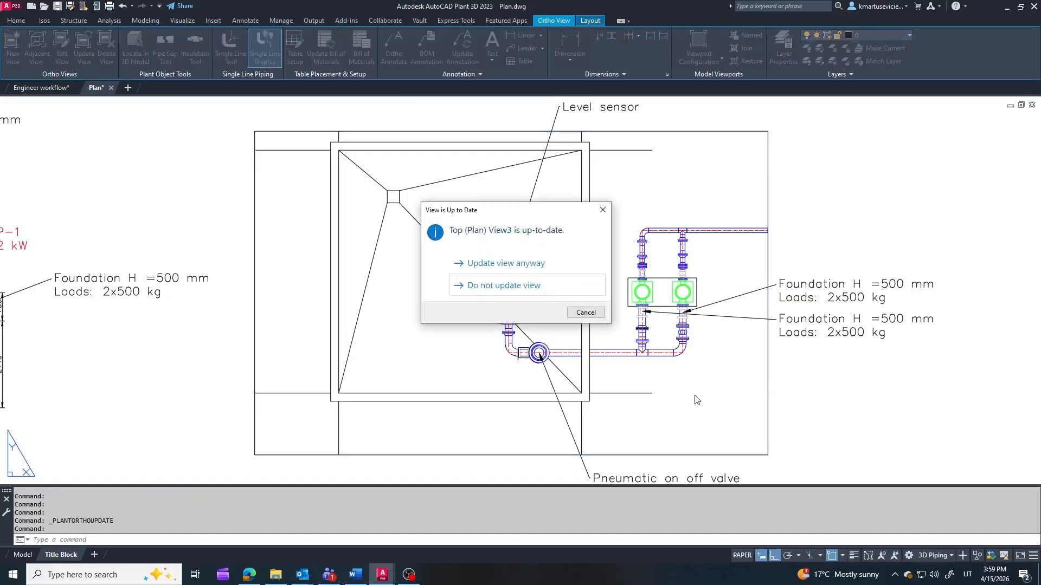
pyautogui.click(477, 263)
pyautogui.press('Escape')
# Stretch the lower leader's arrowhead from the left pump's suction branch onto the pipe support on the horizontal suction main.
pyautogui.click(756, 317)
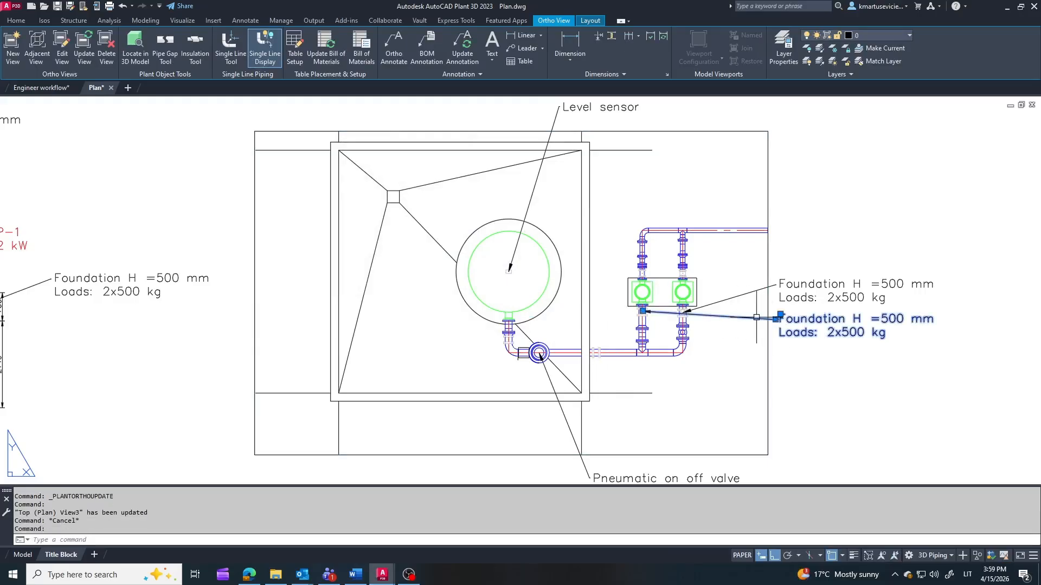
pyautogui.click(643, 311)
pyautogui.scroll(5, 601, 352)
pyautogui.click(579, 353)
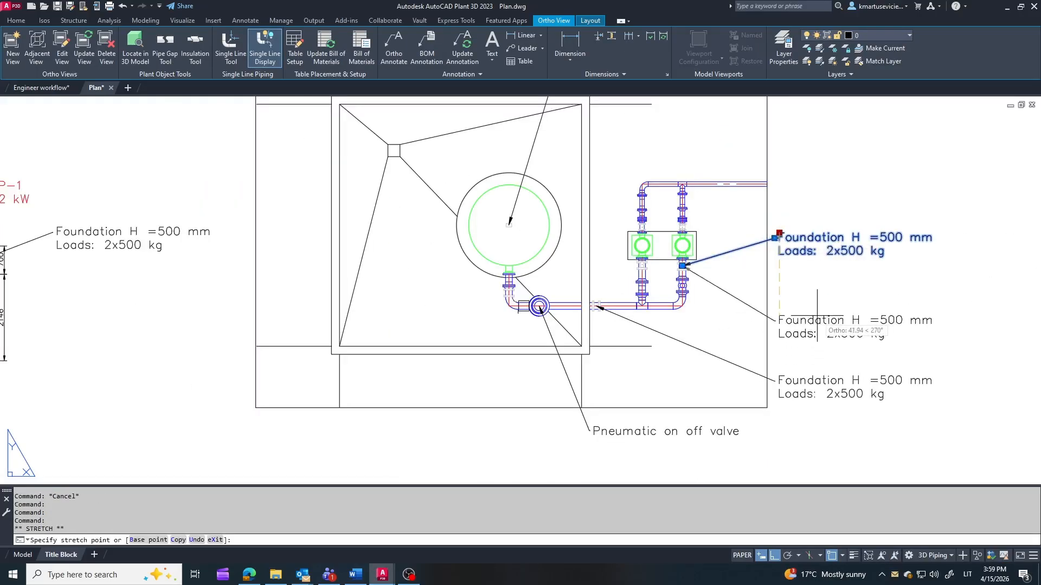
# Move the right pump leader's text straight down and copy that leader to just above it.
pyautogui.click(816, 316)
pyautogui.press('Escape')
pyautogui.click(780, 328)
pyautogui.click(145, 20)
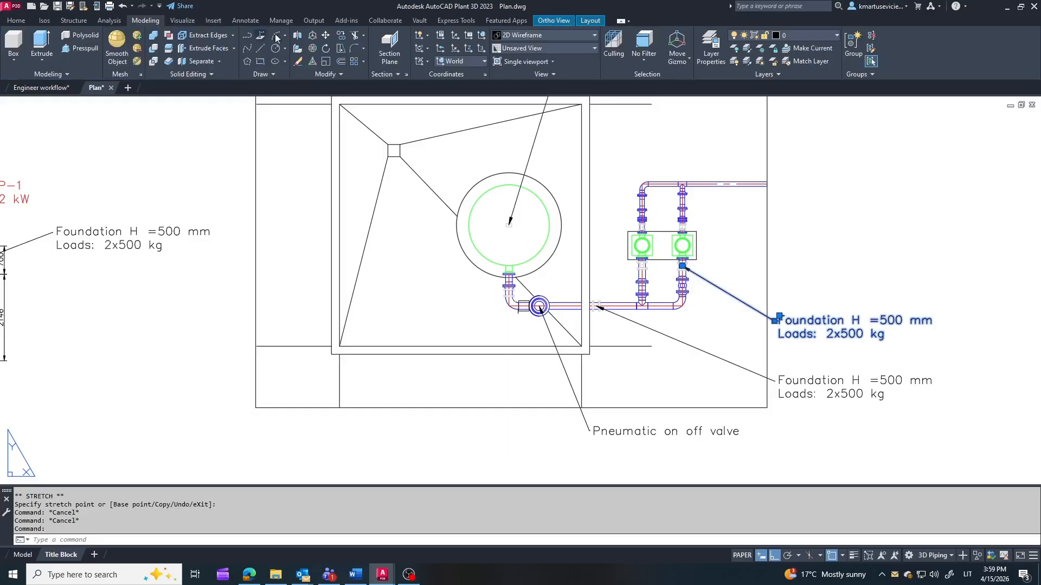
pyautogui.click(341, 36)
pyautogui.click(929, 298)
pyautogui.click(922, 262)
pyautogui.press('Escape')
# Stretch the lower copy's arrowhead onto the left pump's suction pipe support and the upper one's onto the right pump's suction support.
pyautogui.scroll(2, 761, 277)
pyautogui.click(687, 291)
pyautogui.click(635, 258)
pyautogui.click(568, 256)
pyautogui.click(635, 259)
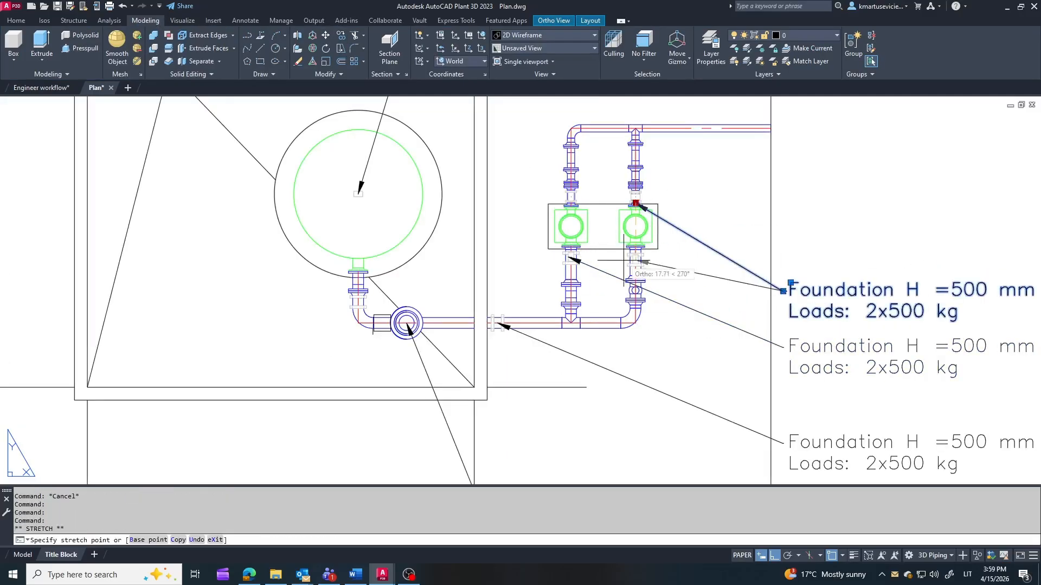
pyautogui.scroll(4, 621, 271)
pyautogui.scroll(-2, 620, 268)
pyautogui.press('Escape')
# Adjust the left pump leader's arrowhead so it points at the centre of the suction pipe support.
pyautogui.click(546, 250)
pyautogui.click(538, 248)
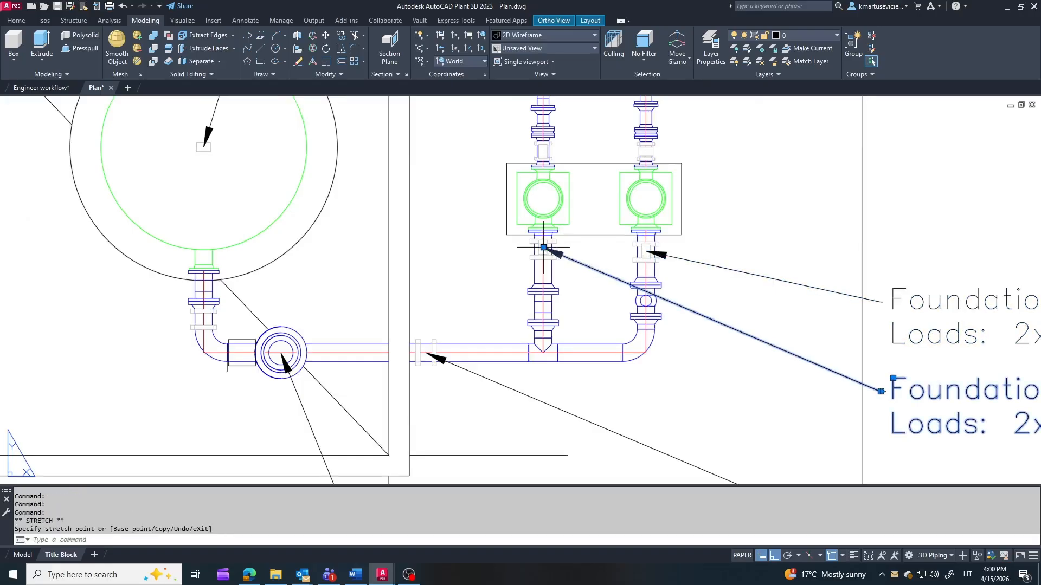
pyautogui.click(543, 248)
pyautogui.press('Escape')
pyautogui.scroll(-2, 591, 293)
pyautogui.scroll(-2, 803, 315)
pyautogui.press('Escape')
pyautogui.click(629, 335)
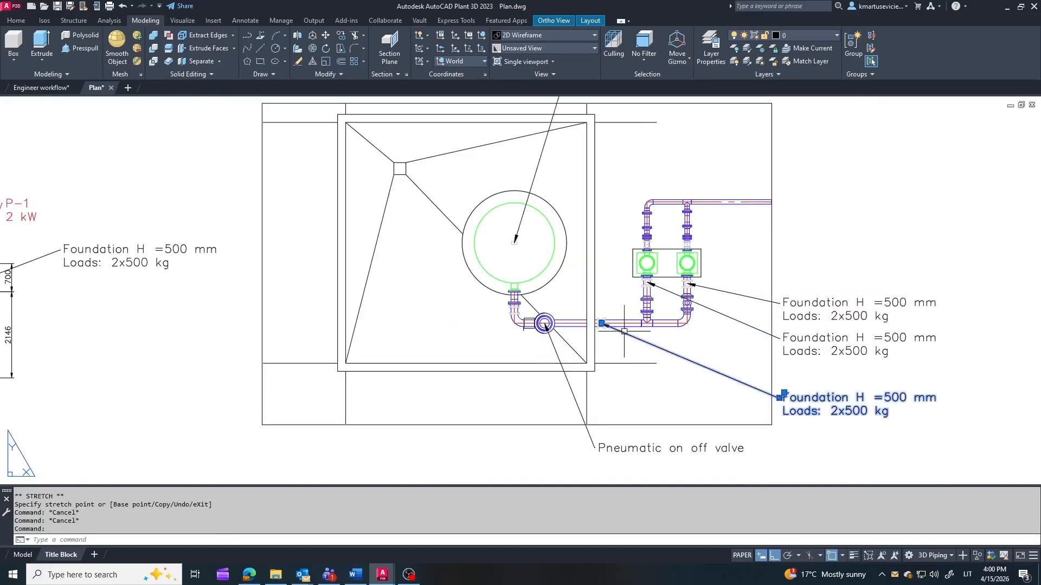
pyautogui.scroll(-3, 632, 246)
pyautogui.scroll(7, 542, 293)
pyautogui.press('Escape')
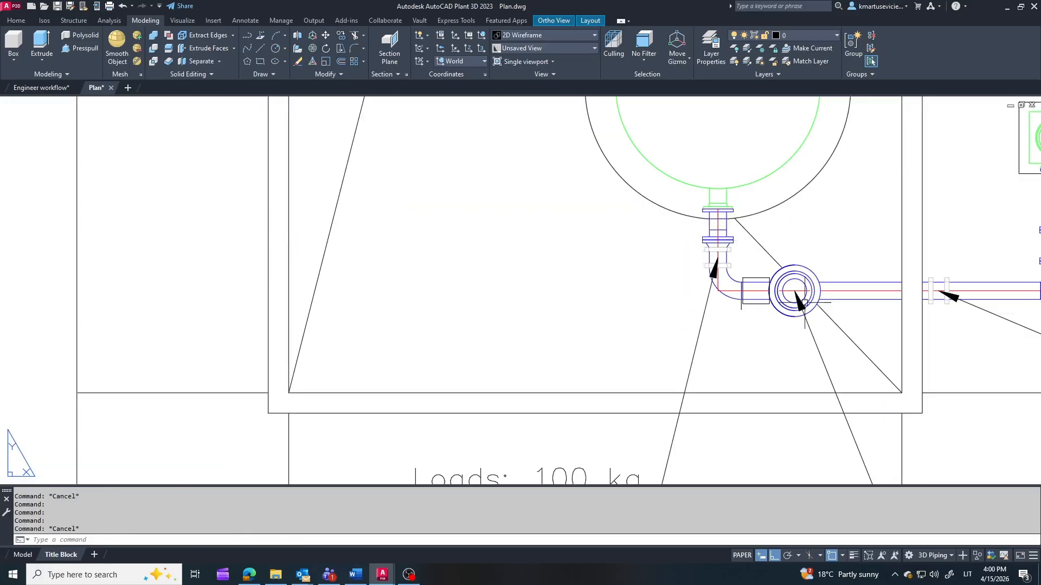
# Add a second line reading "H=" to the "Loads: 200 kg" note of the right pump's suction pipe support.
pyautogui.scroll(-3, 607, 227)
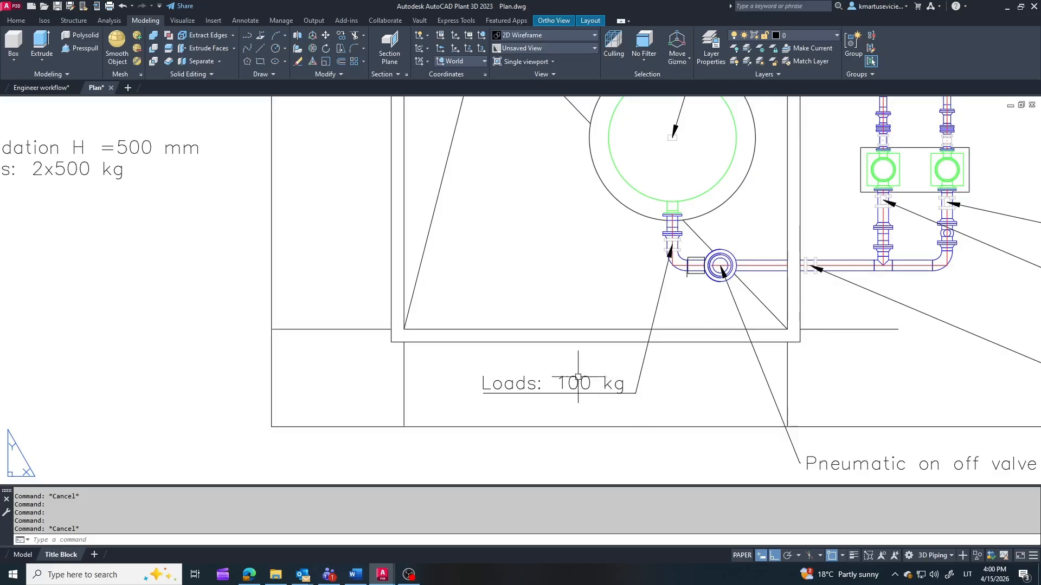
pyautogui.scroll(-5, 754, 295)
pyautogui.scroll(4, 726, 297)
pyautogui.scroll(-2, 727, 298)
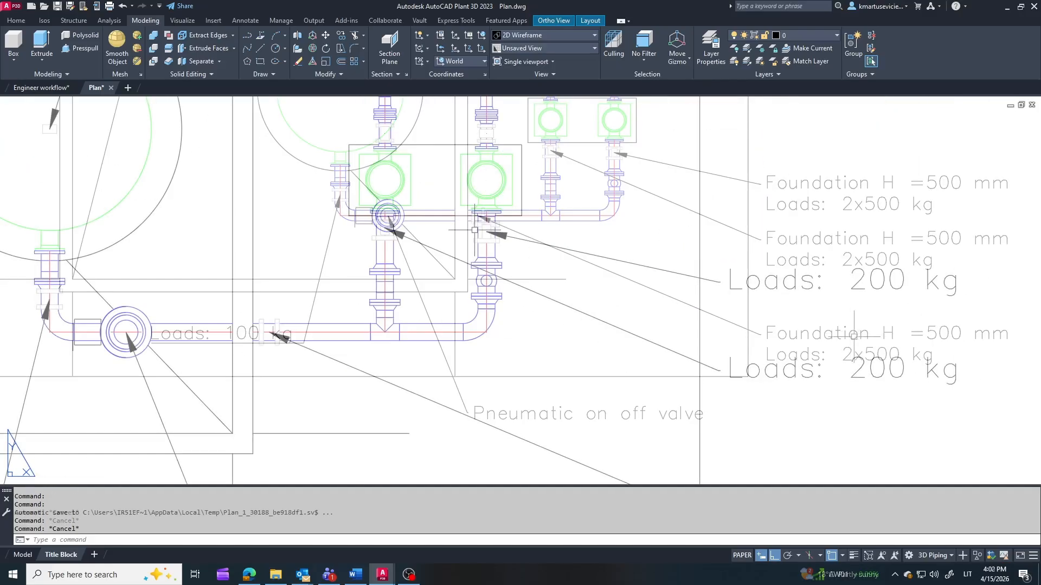
pyautogui.doubleClick(964, 285)
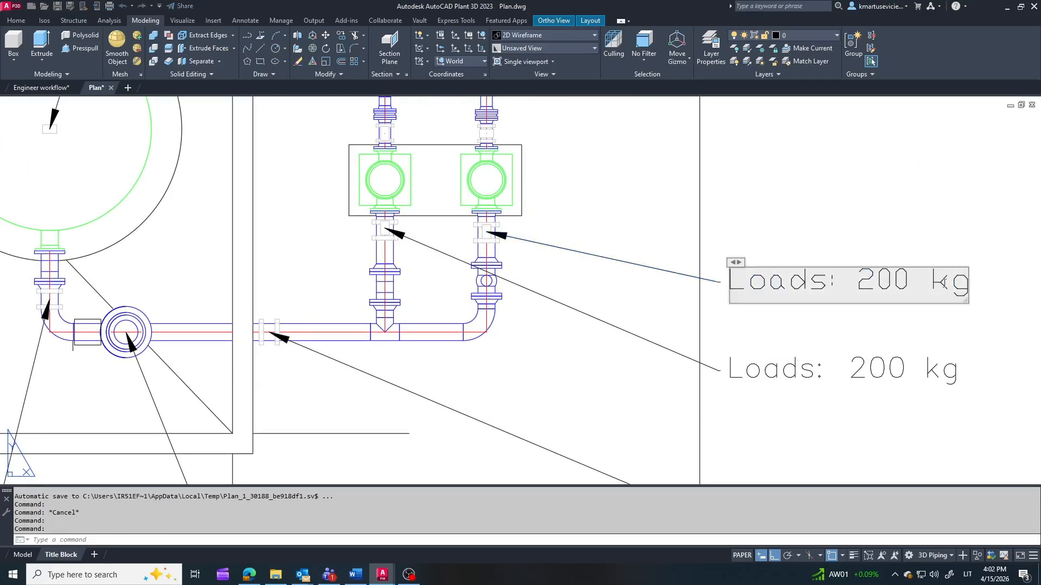
pyautogui.press('Return')
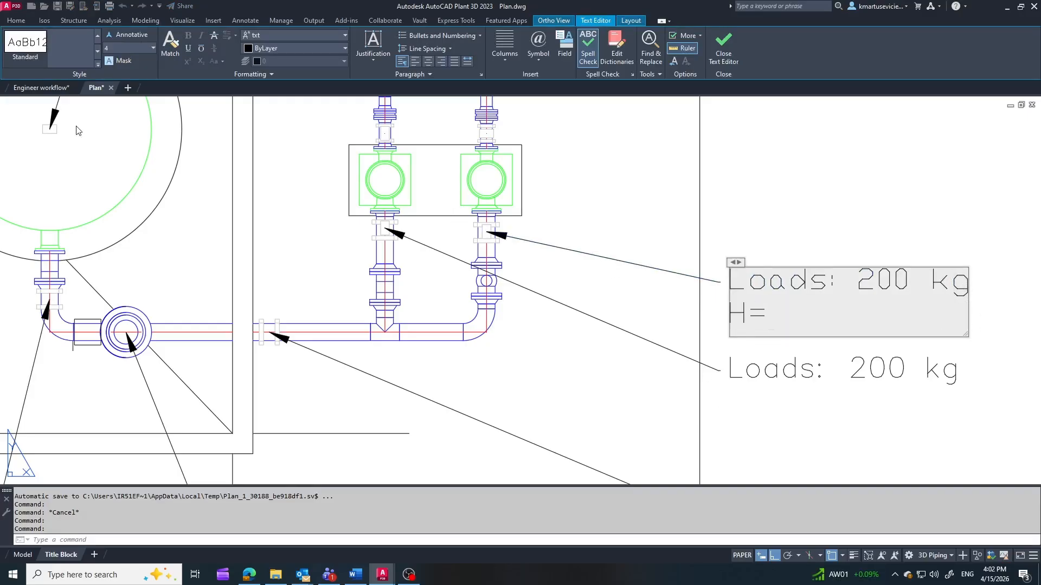
# Switch to the 3D model and measure from the pump foundation's lower corner to the suction pipe support's base plate.
pyautogui.click(37, 88)
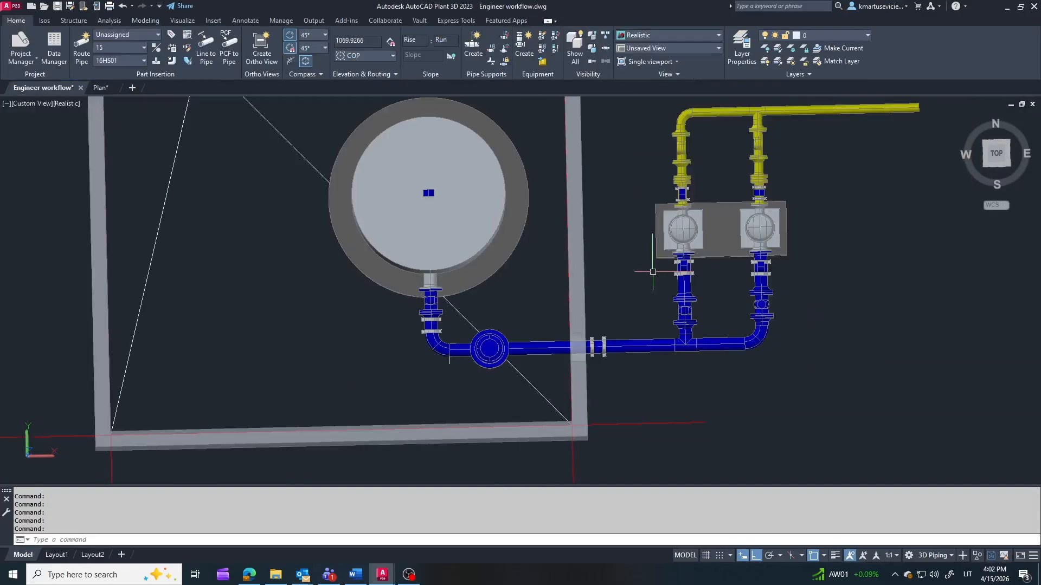
pyautogui.keyDown('shift'); pyautogui.moveTo(652, 272); pyautogui.dragTo(578, 255, button='middle'); pyautogui.keyUp('shift')
pyautogui.scroll(5, 637, 265)
pyautogui.write('dist')
pyautogui.press('Return')
pyautogui.scroll(3, 645, 255)
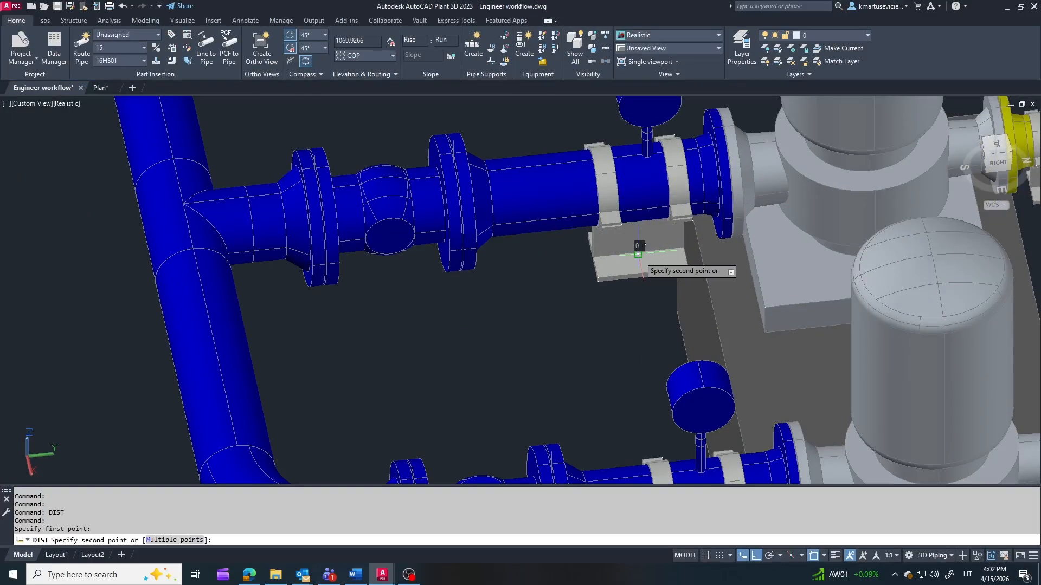
pyautogui.click(680, 313)
pyautogui.press('Return')
pyautogui.click(677, 312)
pyautogui.click(643, 256)
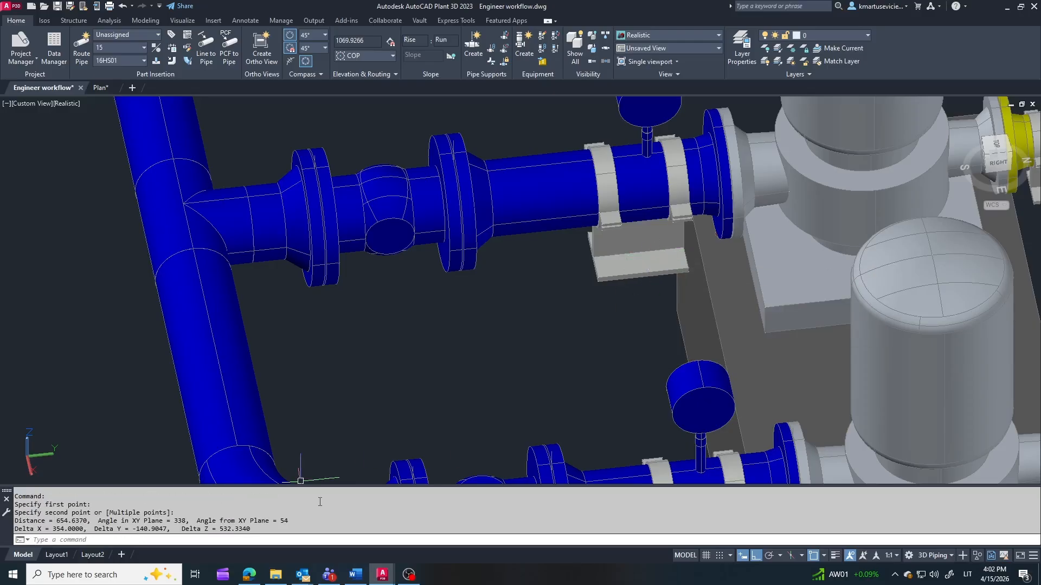
# Return to the plan drawing and complete the right pump support note's second line as "H=532 mm".
pyautogui.click(100, 88)
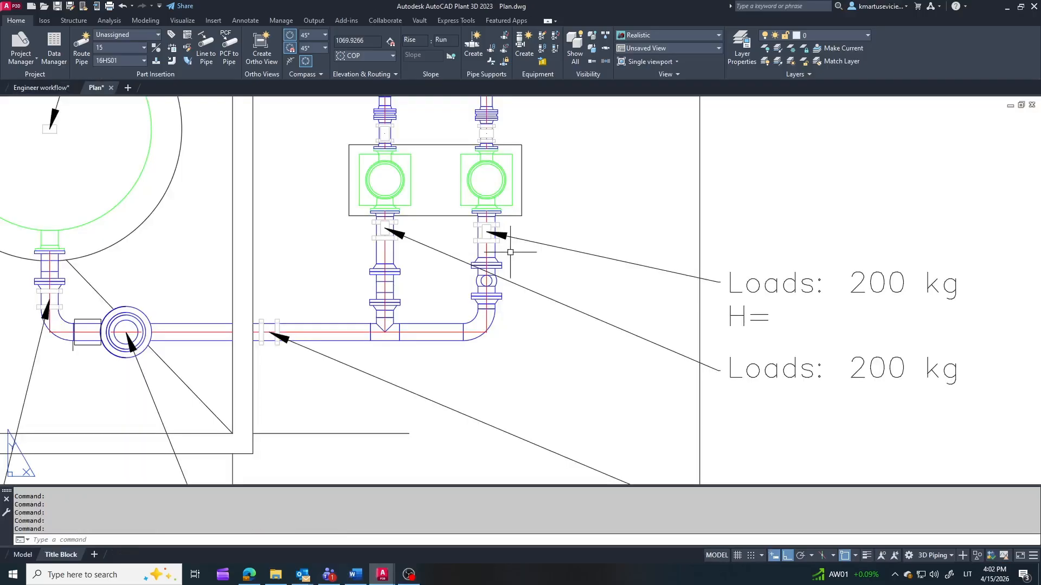
pyautogui.click(731, 297)
pyautogui.doubleClick(771, 319)
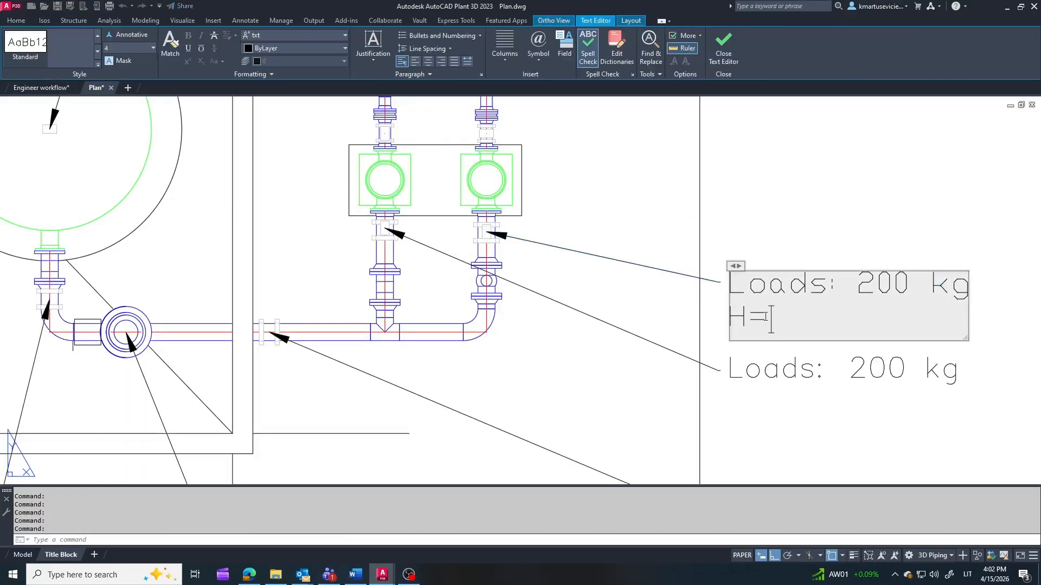
pyautogui.press('Escape')
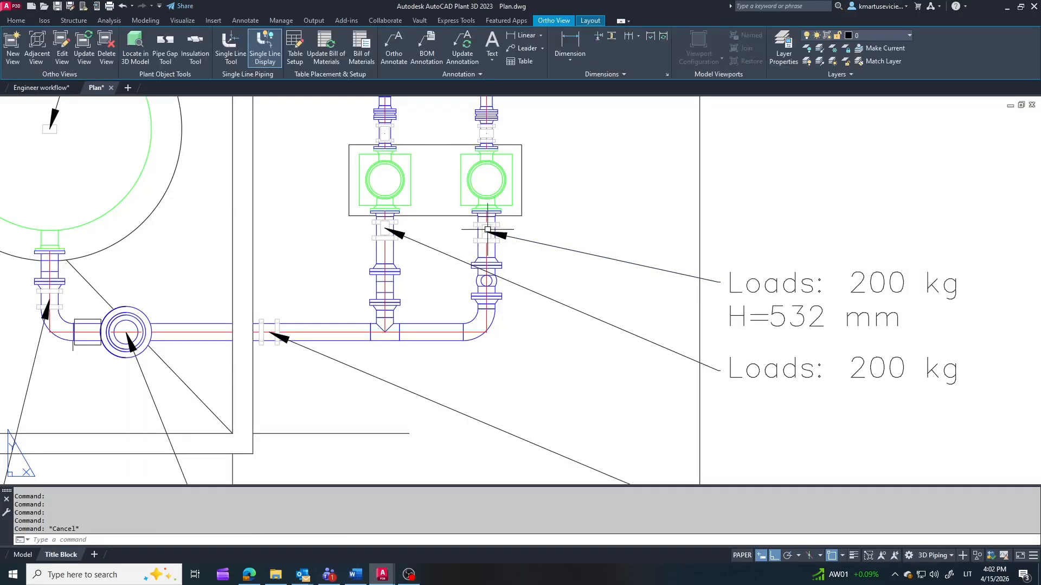
# Add a third line reading "200x200 mm plate" to the right pump's suction support note.
pyautogui.scroll(-2, 672, 280)
pyautogui.scroll(2, 693, 263)
pyautogui.click(716, 289)
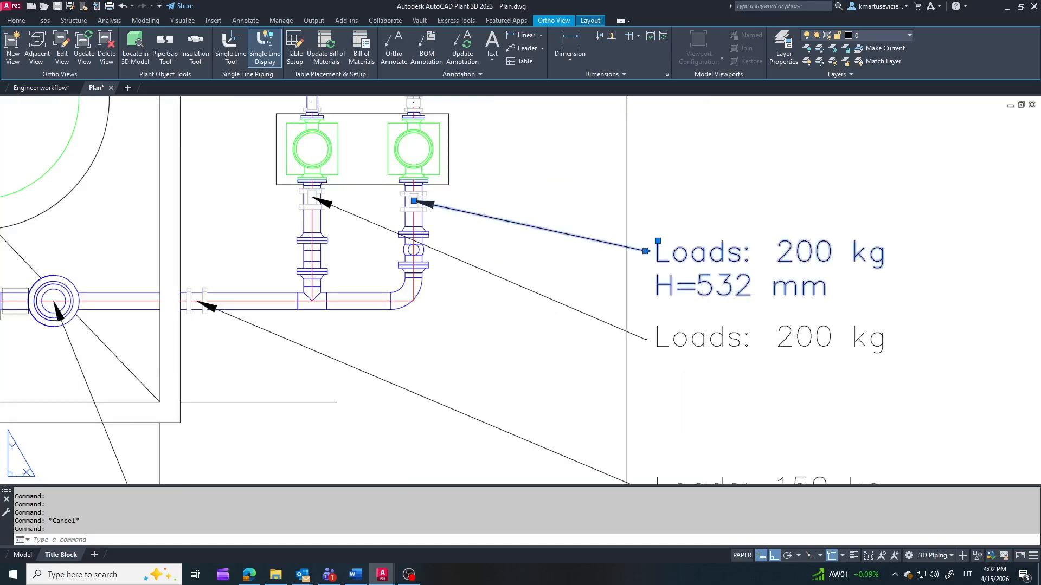
pyautogui.doubleClick(818, 290)
pyautogui.press('Return')
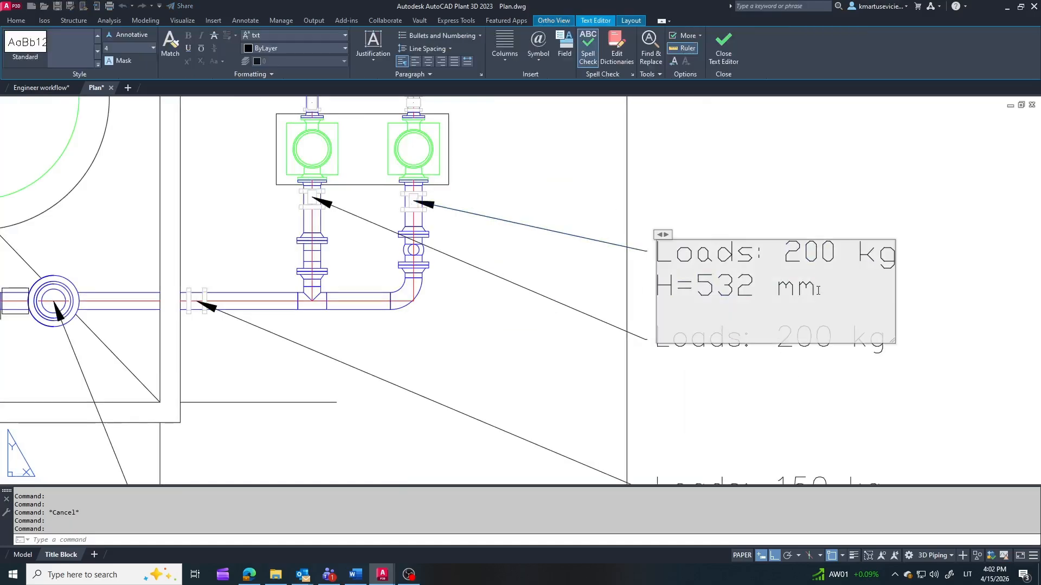
pyautogui.write('200x200 mm plate')
pyautogui.click(698, 458)
# Move the three-line support note upward, clear of the left pump's note below it.
pyautogui.click(657, 238)
pyautogui.click(658, 237)
pyautogui.click(661, 193)
pyautogui.press('Escape')
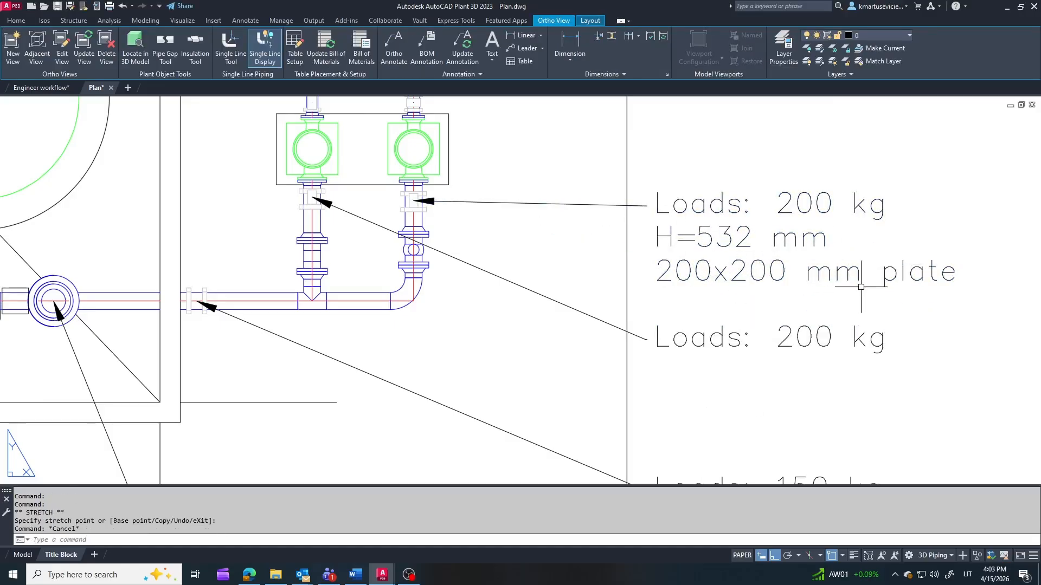
# Draw a 4 by 6 rectangle in the free area beside the right pump's suction branch.
pyautogui.click(144, 21)
pyautogui.click(260, 61)
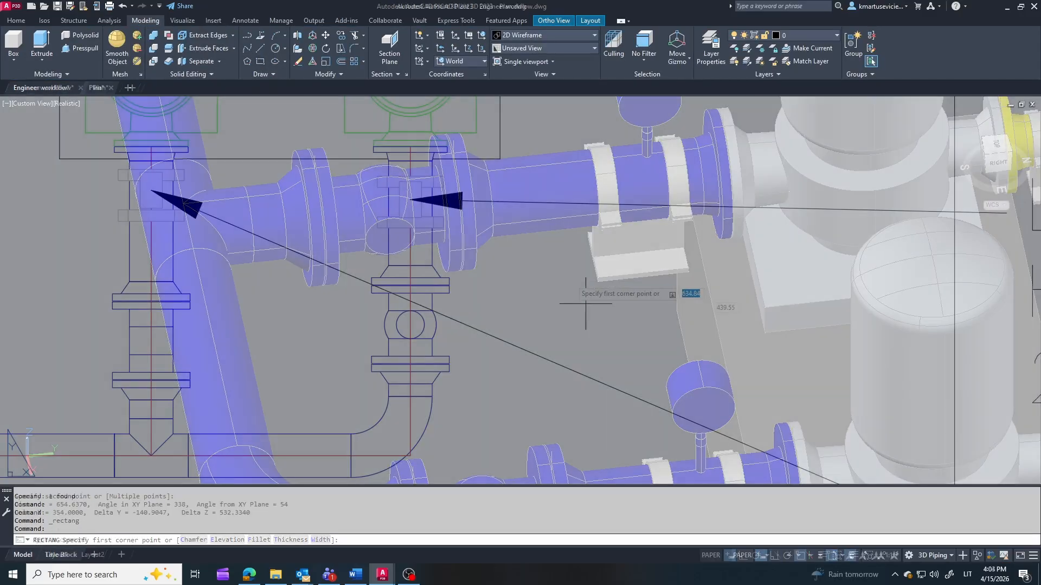
pyautogui.click(590, 255)
pyautogui.write('4')
pyautogui.press('Tab')
pyautogui.write('6')
pyautogui.press('Return')
pyautogui.press('Escape')
# Move the rectangle by its centre onto the edge of the right pump's suction pipe, level with the support.
pyautogui.click(642, 302)
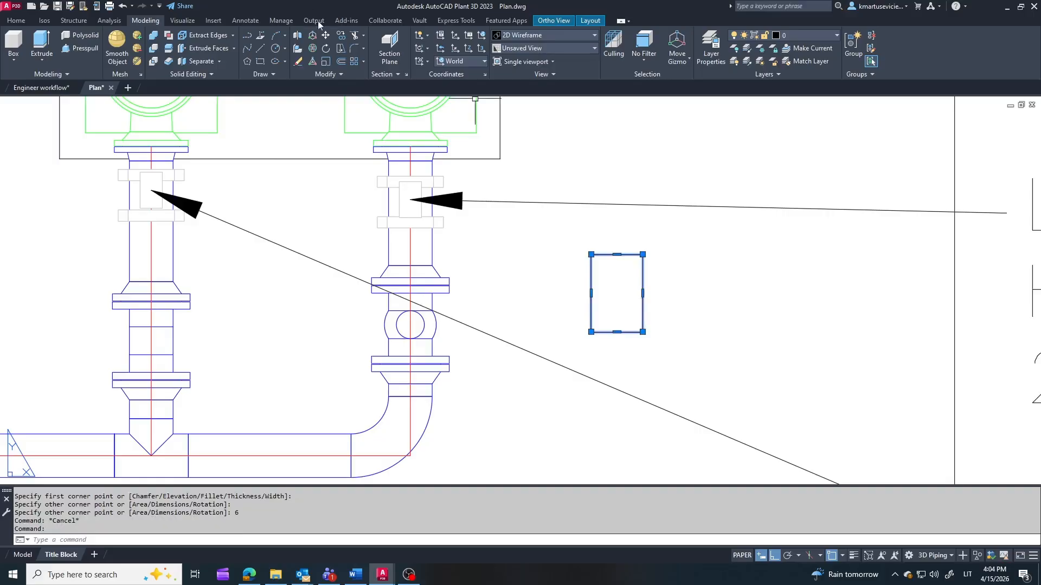
pyautogui.click(325, 35)
pyautogui.click(616, 294)
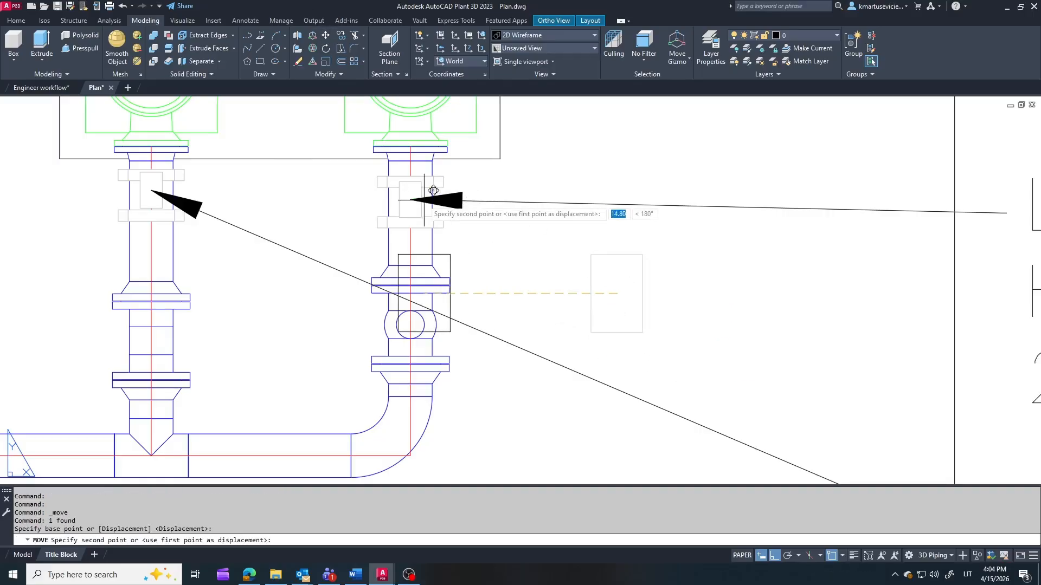
pyautogui.click(388, 202)
pyautogui.press('Escape')
# Move the rectangle again so it is centred over the right pump's suction pipe support.
pyautogui.click(360, 195)
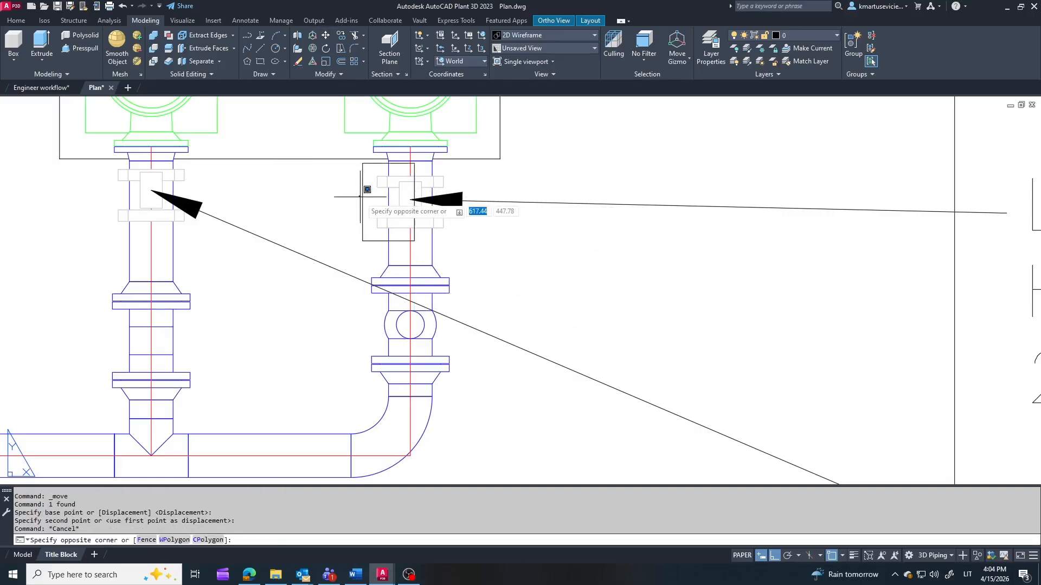
pyautogui.press('Escape')
pyautogui.click(362, 191)
pyautogui.click(325, 35)
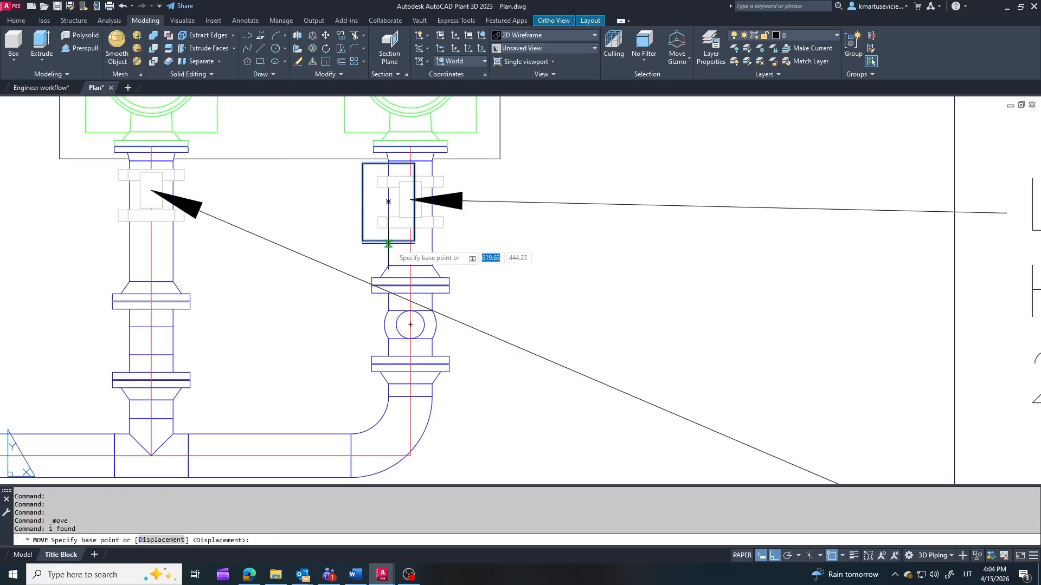
pyautogui.scroll(6, 388, 242)
pyautogui.click(383, 232)
pyautogui.press('Escape')
# Set the colour of the rectangle on the right pump's suction support to red.
pyautogui.scroll(-6, 608, 344)
pyautogui.click(606, 293)
pyautogui.rightClick(606, 293)
pyautogui.click(638, 544)
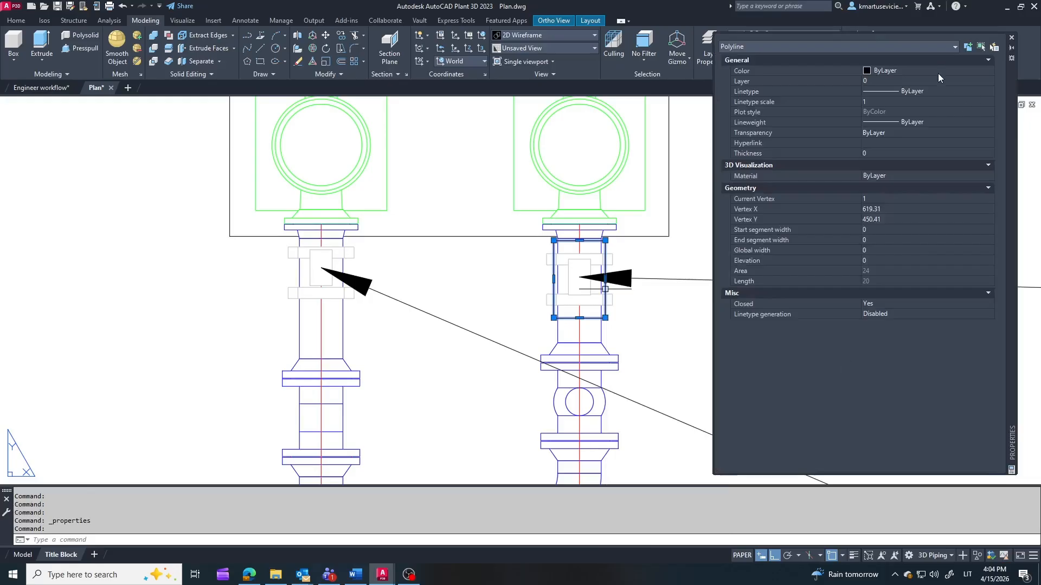
pyautogui.click(988, 71)
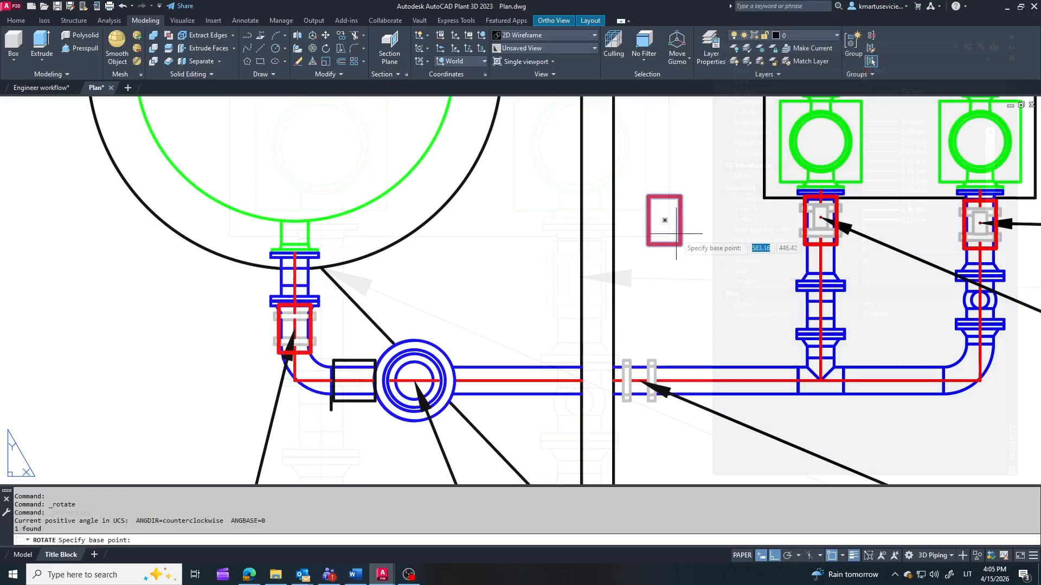
# Rotate the loose red rectangle 90° about its centre.
pyautogui.click(664, 219)
pyautogui.click(667, 182)
pyautogui.press('Escape')
# Move the rotated rectangle by its centre onto the pipe support on the suction main beside the wall.
pyautogui.click(688, 221)
pyautogui.click(326, 36)
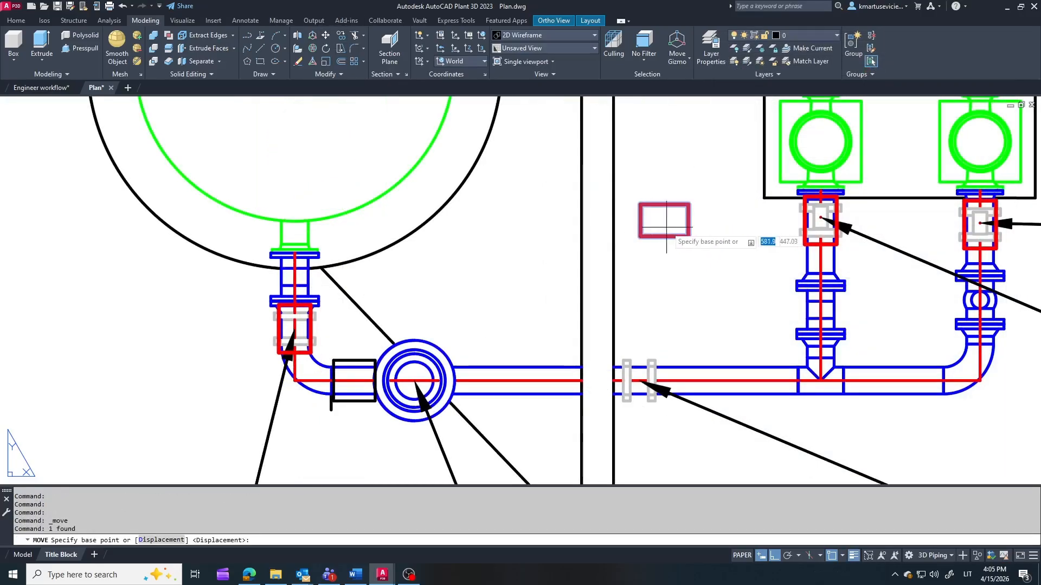
pyautogui.click(664, 220)
pyautogui.click(638, 380)
pyautogui.press('Escape')
pyautogui.scroll(-4, 669, 341)
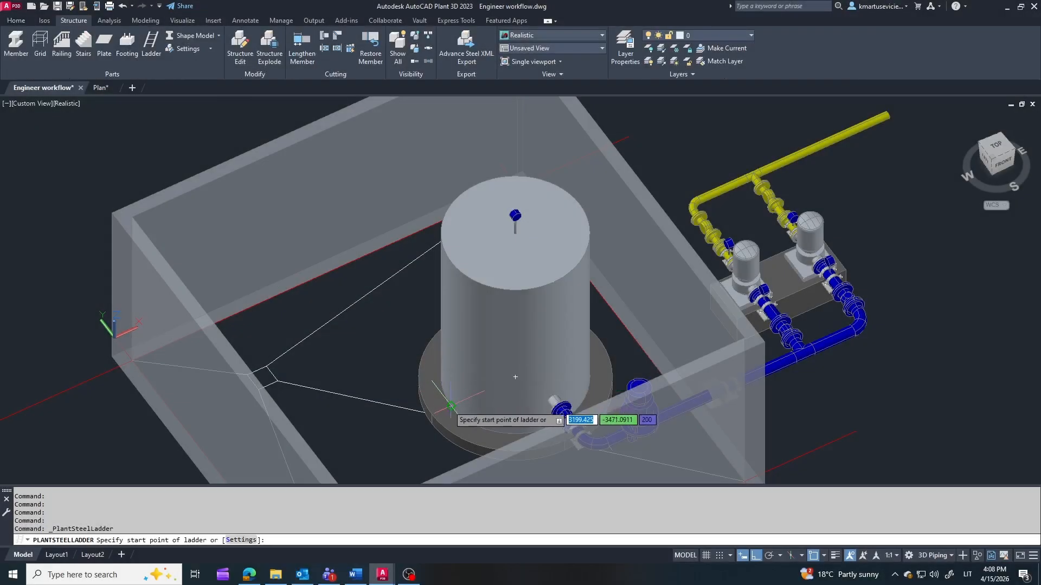
# Place a steel ladder on the tank's side in the 3D model, running from the foundation to the tank's top edge.
pyautogui.click(451, 405)
pyautogui.click(442, 259)
pyautogui.press('Return')
pyautogui.press('Escape')
pyautogui.keyDown('shift'); pyautogui.moveTo(515, 233); pyautogui.dragTo(434, 325, button='middle'); pyautogui.keyUp('shift')
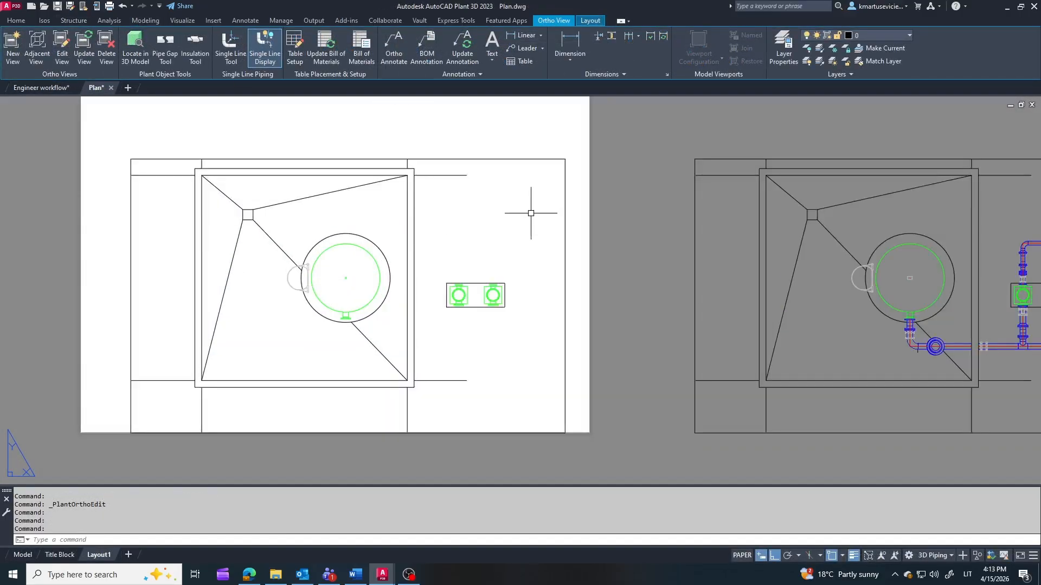
# Start plotting the layout with DWG To PDF.pc3 on ISO full bleed A2 (420.00 x 594.00 MM) paper.
pyautogui.scroll(-4, 531, 213)
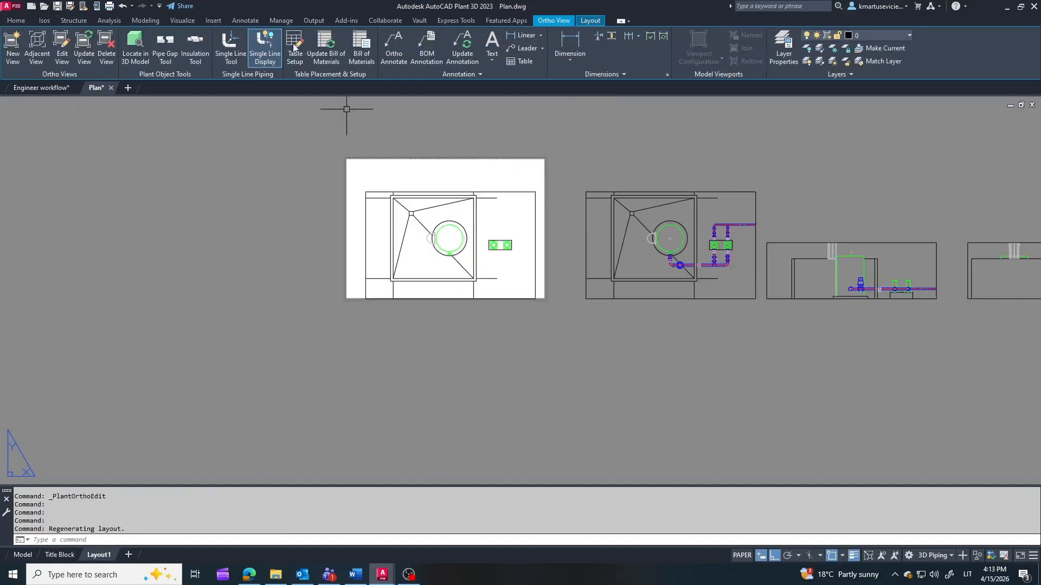
pyautogui.hotkey('ctrl', 'p')
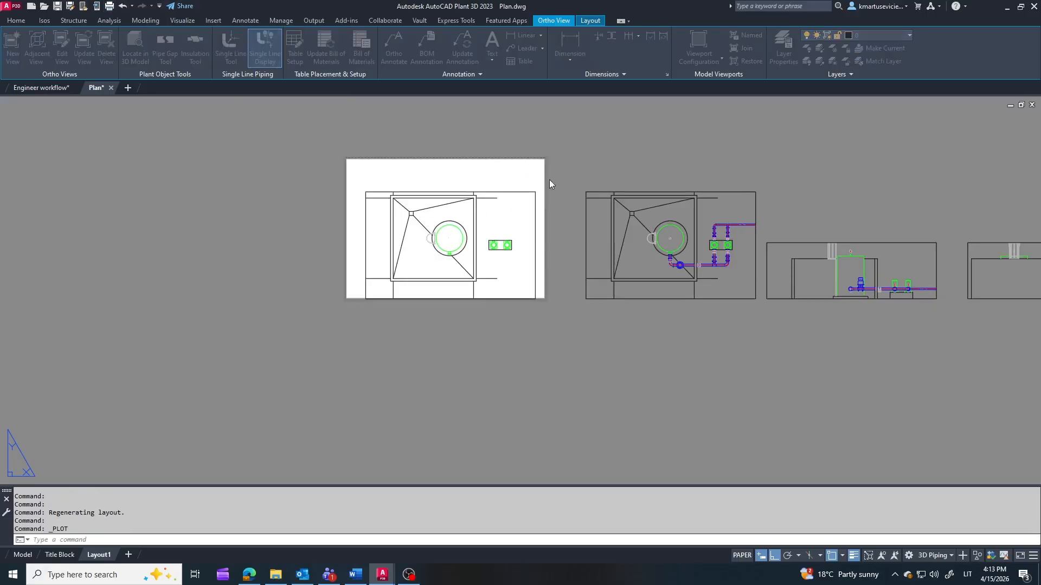
pyautogui.click(510, 206)
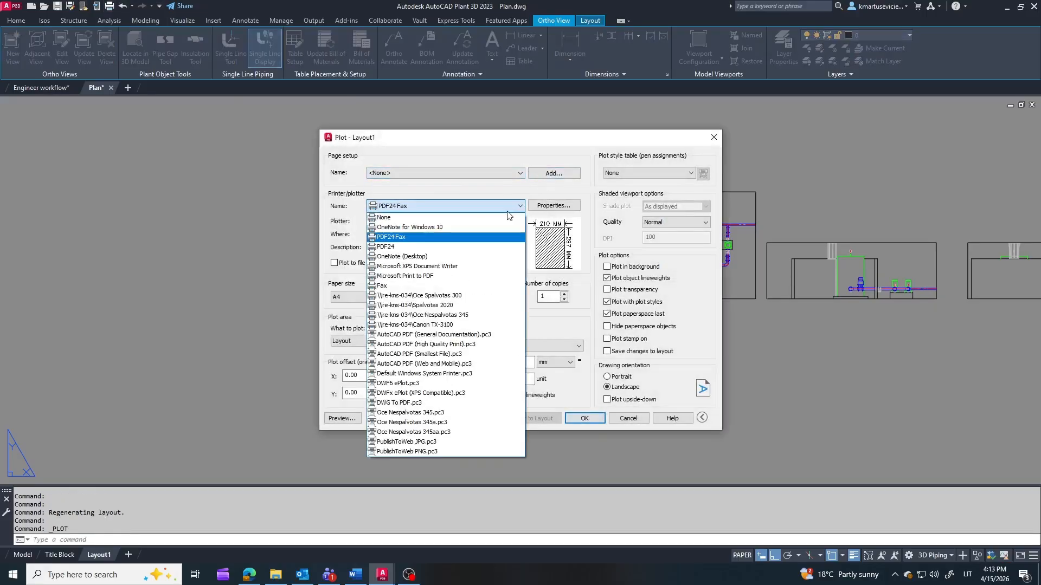
pyautogui.click(399, 403)
pyautogui.click(417, 297)
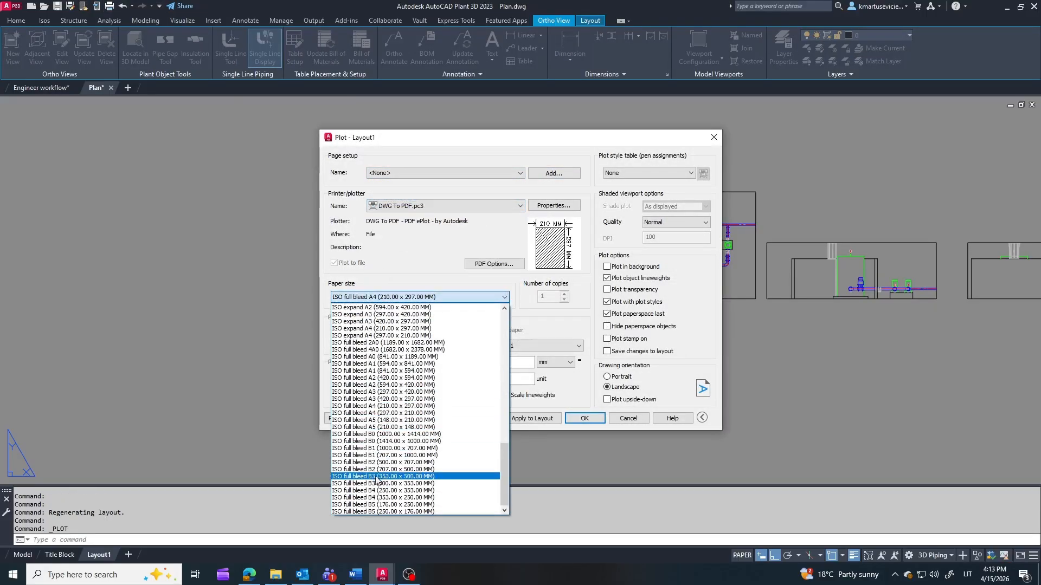
pyautogui.click(383, 378)
# Set the plot area to Window and pick its two opposite corners on the layout.
pyautogui.click(342, 372)
pyautogui.scroll(-4, 407, 331)
pyautogui.click(372, 217)
pyautogui.click(477, 331)
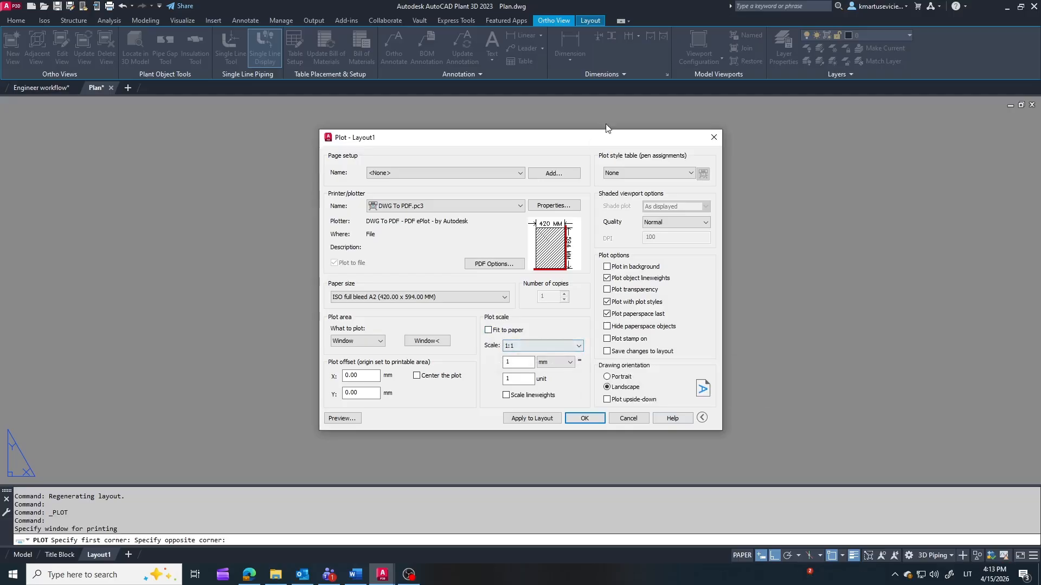
# Centre the plot on the paper, confirm it, and close the plot settings.
pyautogui.click(416, 376)
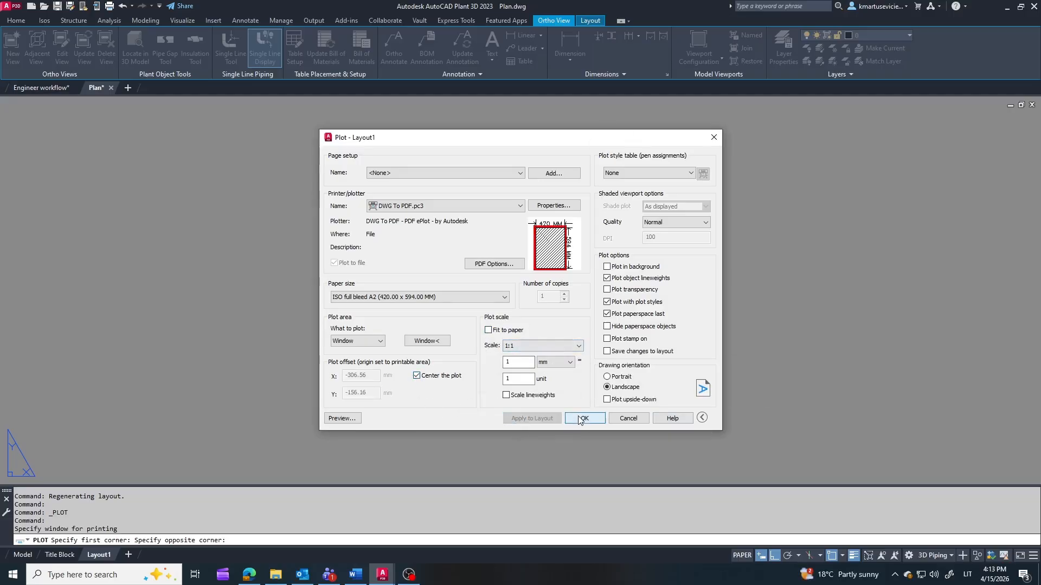
pyautogui.click(581, 418)
pyautogui.click(846, 161)
pyautogui.click(713, 137)
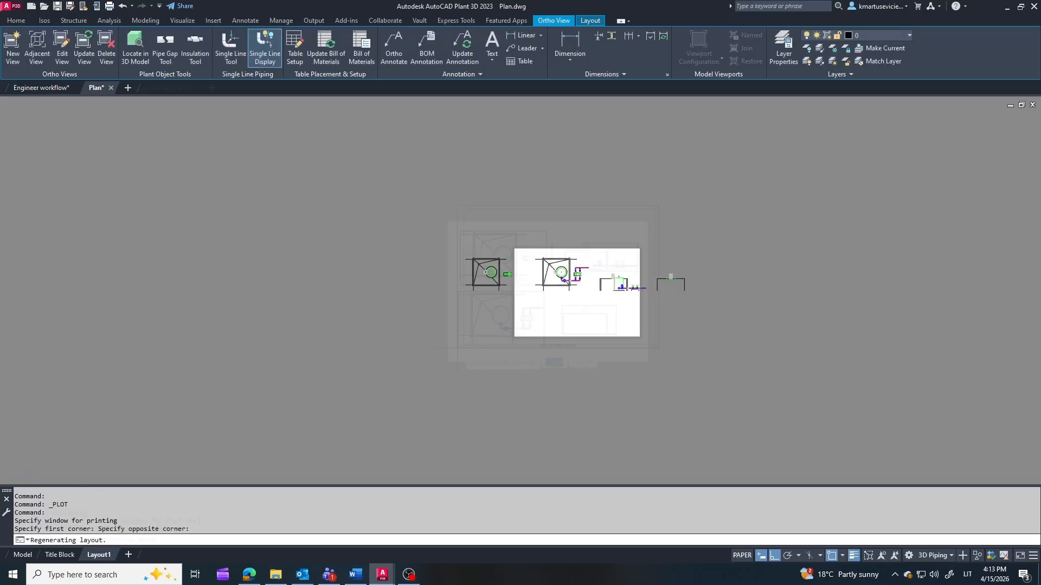
# Paste the copied drawing frame onto the layout with its insertion point at the sheet's lower corner.
pyautogui.hotkey('ctrl', 'v')
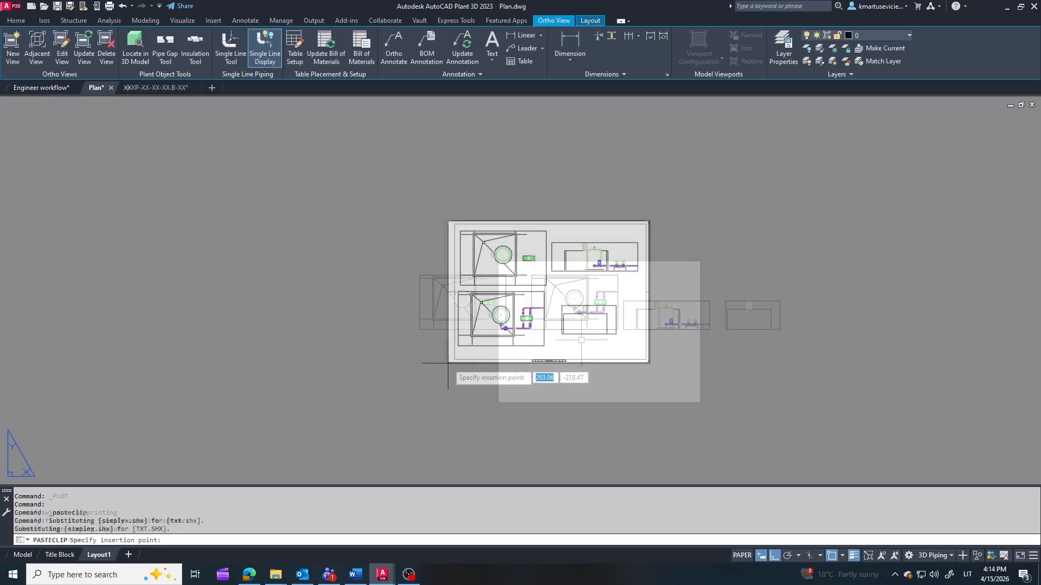
pyautogui.scroll(4, 447, 364)
pyautogui.click(447, 362)
pyautogui.scroll(-4, 400, 366)
pyautogui.scroll(2, 511, 250)
pyautogui.scroll(-1, 522, 246)
pyautogui.scroll(2, 522, 246)
# Draw a vertical guide line from the upper plan's wall corner down past the lower plan.
pyautogui.click(146, 20)
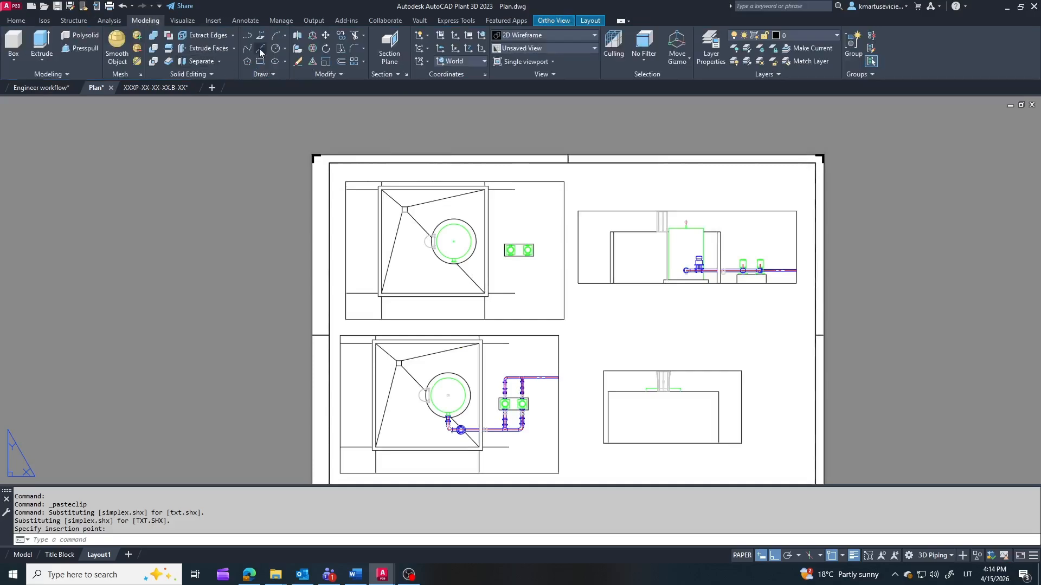
pyautogui.click(261, 48)
pyautogui.scroll(3, 369, 174)
pyautogui.click(366, 172)
pyautogui.scroll(-4, 366, 172)
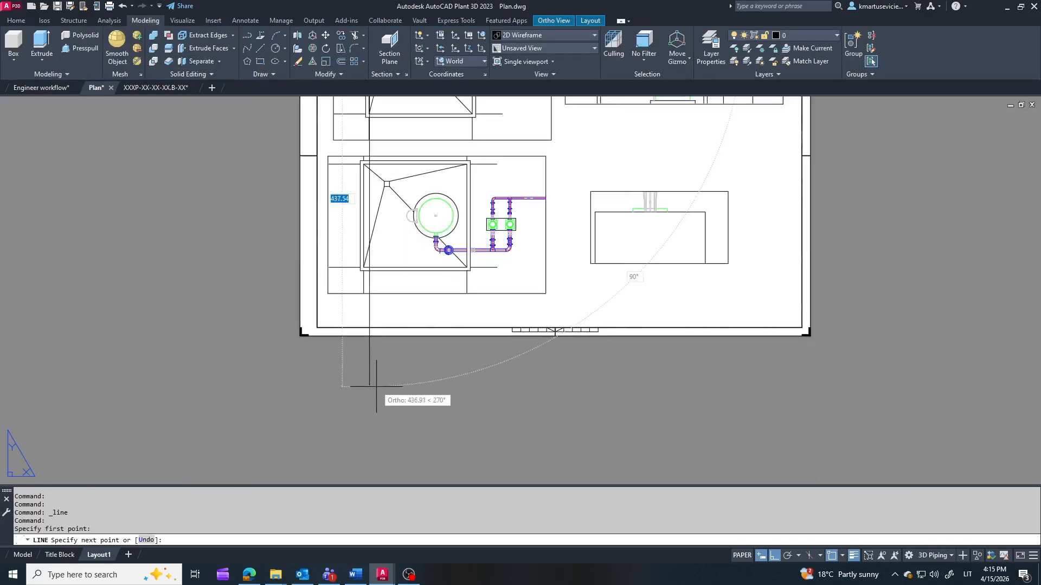
# Move the lower plan viewport so its inner wall corner lines up with the vertical guide line, and erase the guide.
pyautogui.click(402, 295)
pyautogui.click(326, 35)
pyautogui.scroll(-2, 430, 360)
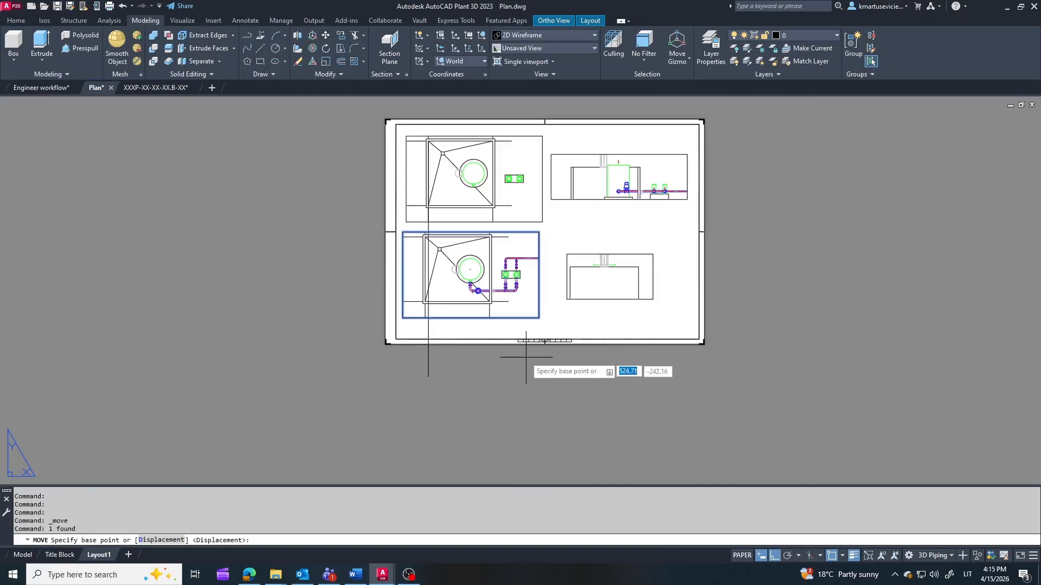
pyautogui.scroll(6, 472, 304)
pyautogui.click(411, 312)
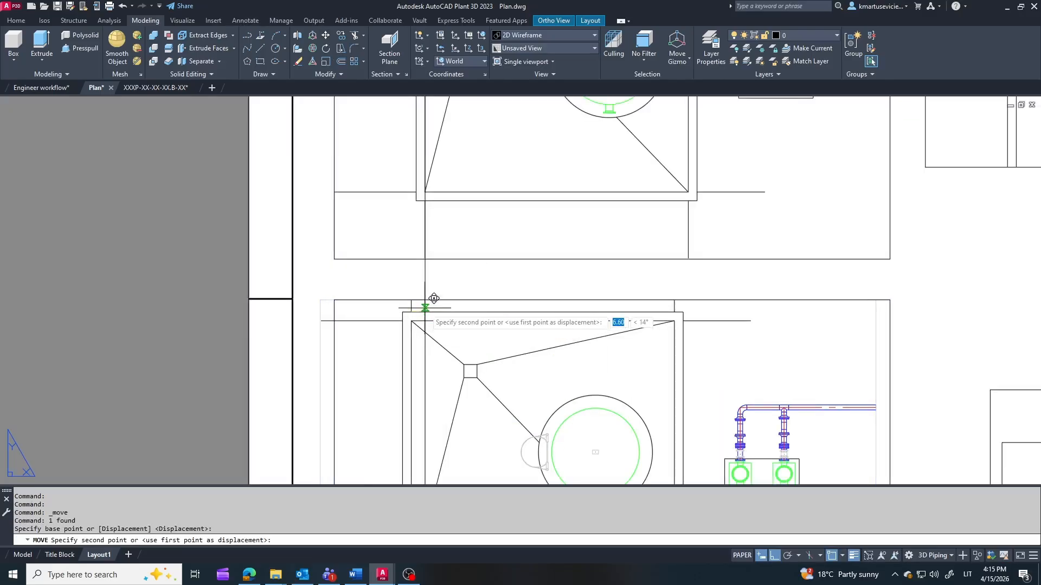
pyautogui.click(425, 308)
pyautogui.press('Escape')
pyautogui.press('Escape')
pyautogui.click(425, 269)
pyautogui.press('Delete')
pyautogui.scroll(-4, 437, 303)
pyautogui.scroll(2, 359, 165)
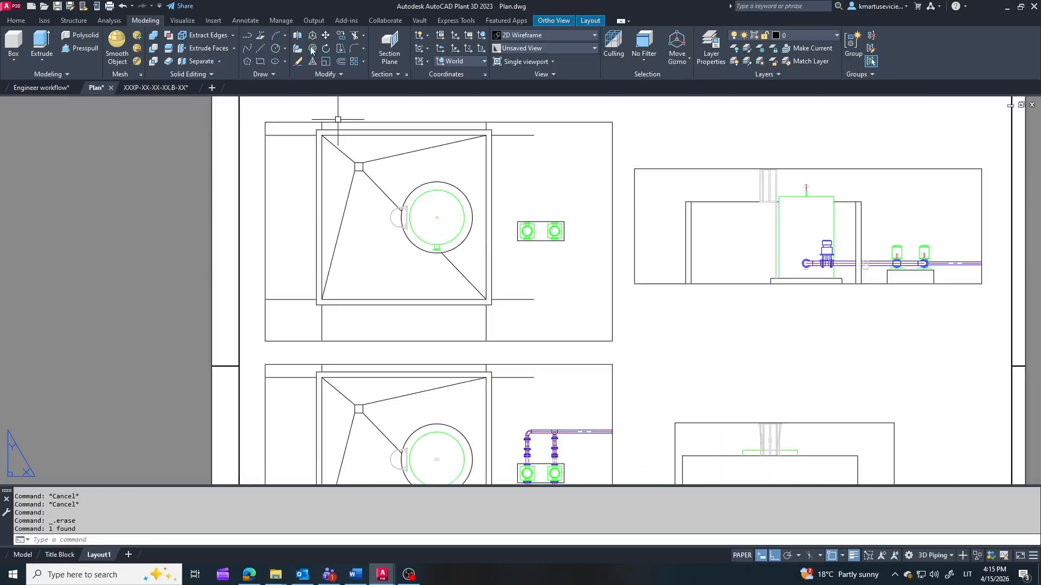
# Draw a horizontal guide line from the upper plan's lower wall line across past the sheet edge.
pyautogui.click(529, 299)
pyautogui.scroll(-4, 477, 292)
pyautogui.click(873, 294)
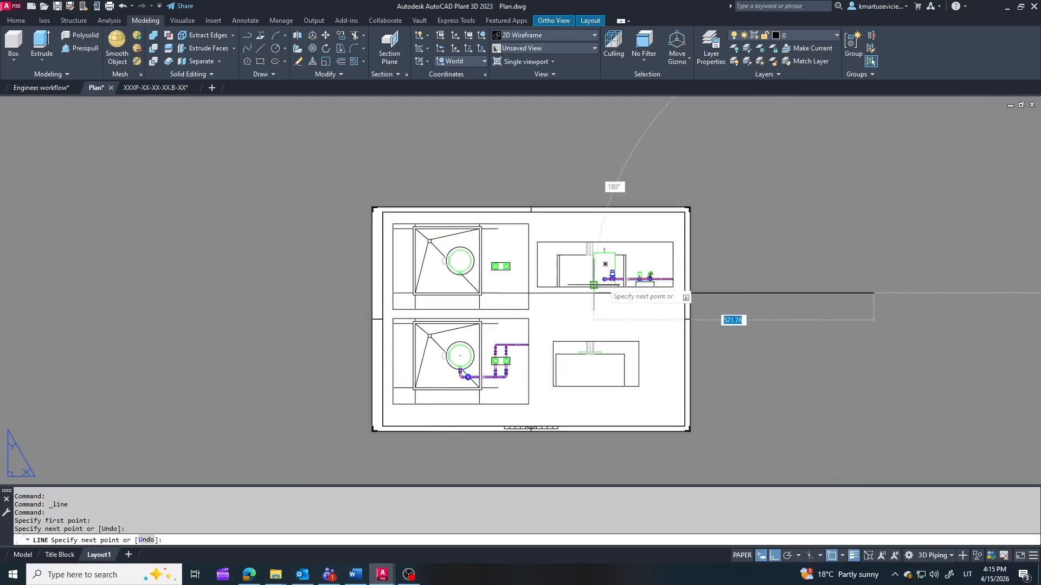
pyautogui.press('Escape')
# Move the section viewport so its floor line sits on the horizontal guide line, and erase the guide.
pyautogui.scroll(4, 613, 284)
pyautogui.click(612, 296)
pyautogui.click(325, 39)
pyautogui.click(769, 297)
pyautogui.click(769, 313)
pyautogui.press('Escape')
pyautogui.click(857, 314)
pyautogui.press('Delete')
pyautogui.scroll(-2, 770, 293)
pyautogui.scroll(2, 677, 327)
pyautogui.scroll(-2, 669, 290)
pyautogui.scroll(2, 645, 412)
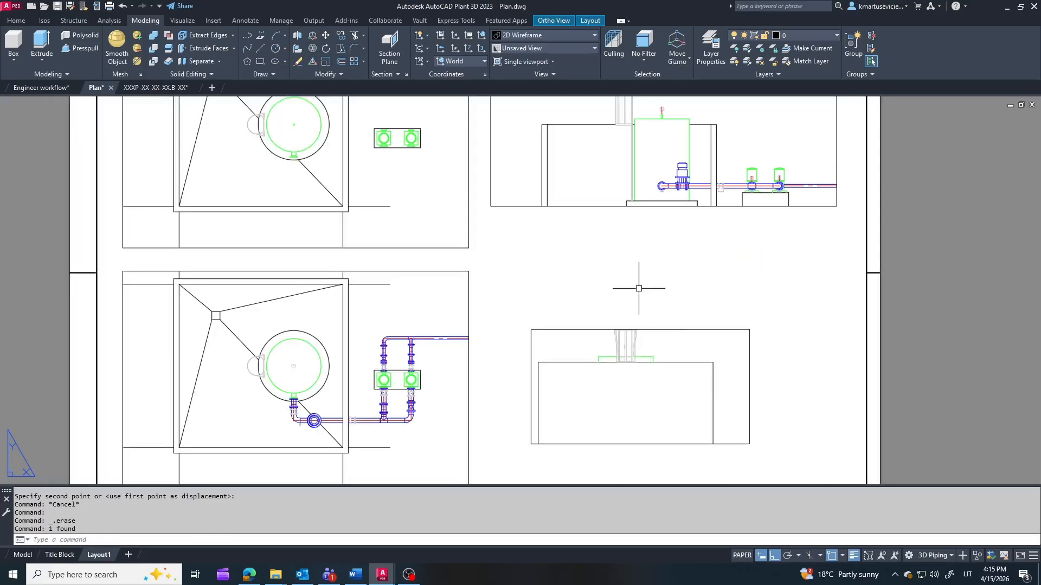
# Move the tank room elevation viewport up closer to the section view above it.
pyautogui.scroll(-2, 641, 293)
pyautogui.click(635, 313)
pyautogui.moveTo(646, 313); pyautogui.dragTo(650, 291)
# Edit the tank room's Left elevation, moving its ortho cube face inside the outer wall to expose the tank, and regenerate the view.
pyautogui.click(544, 20)
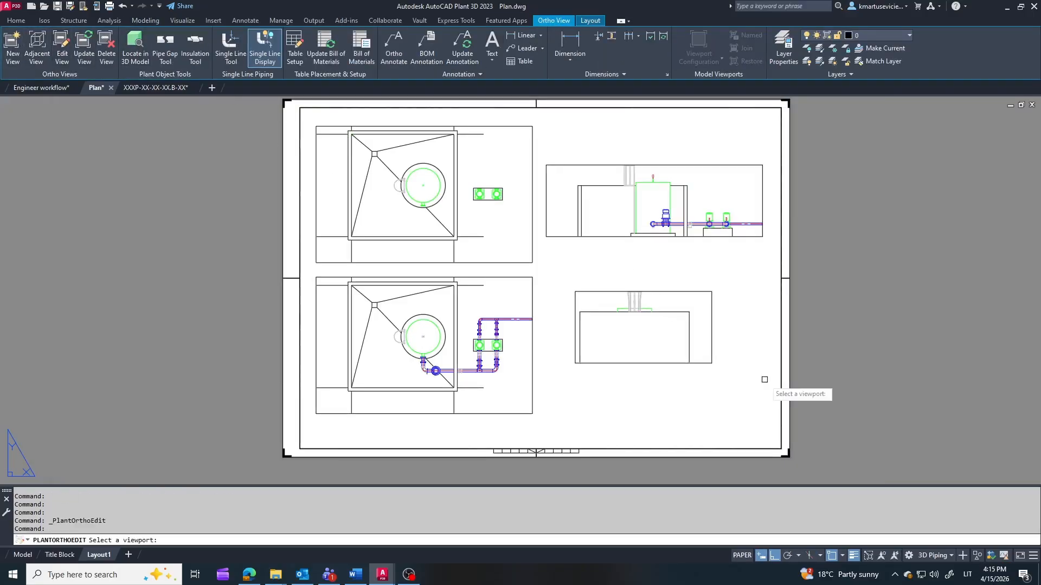
pyautogui.click(697, 365)
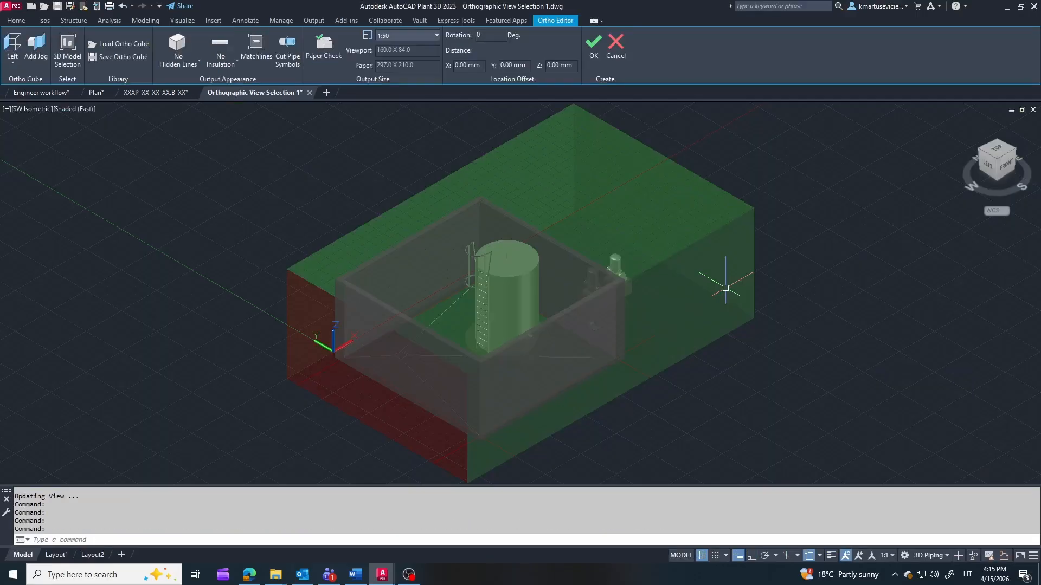
pyautogui.click(996, 148)
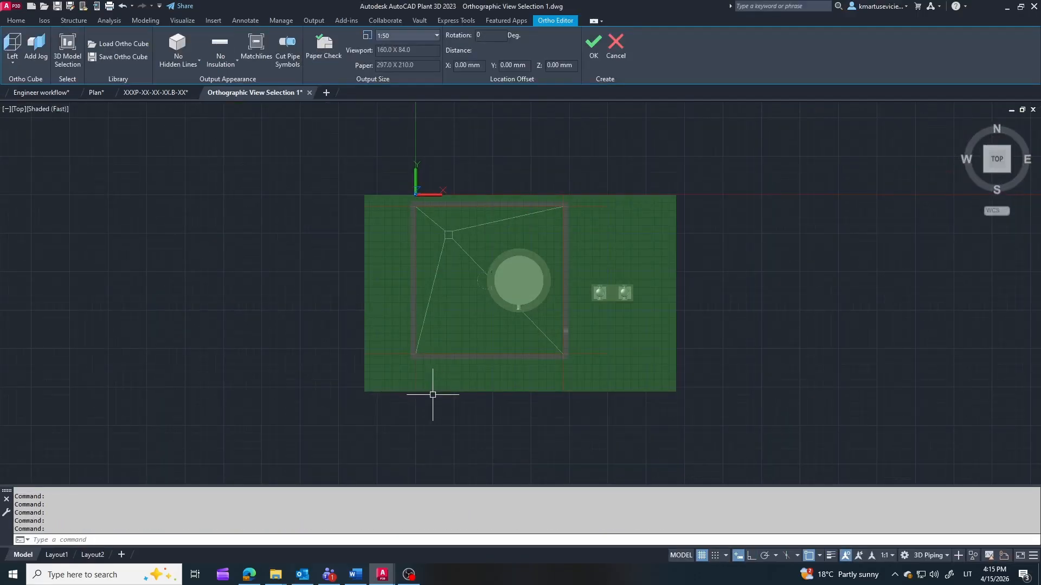
pyautogui.press('Escape')
pyautogui.click(385, 321)
pyautogui.click(365, 294)
pyautogui.click(416, 293)
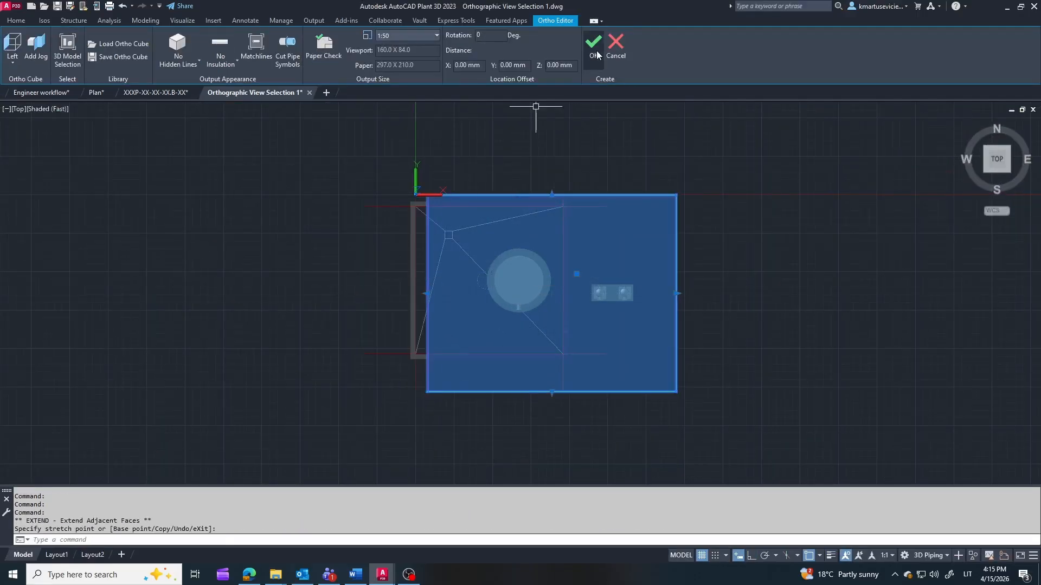
pyautogui.click(594, 43)
pyautogui.scroll(8, 642, 348)
pyautogui.scroll(-4, 750, 367)
pyautogui.scroll(-6, 753, 273)
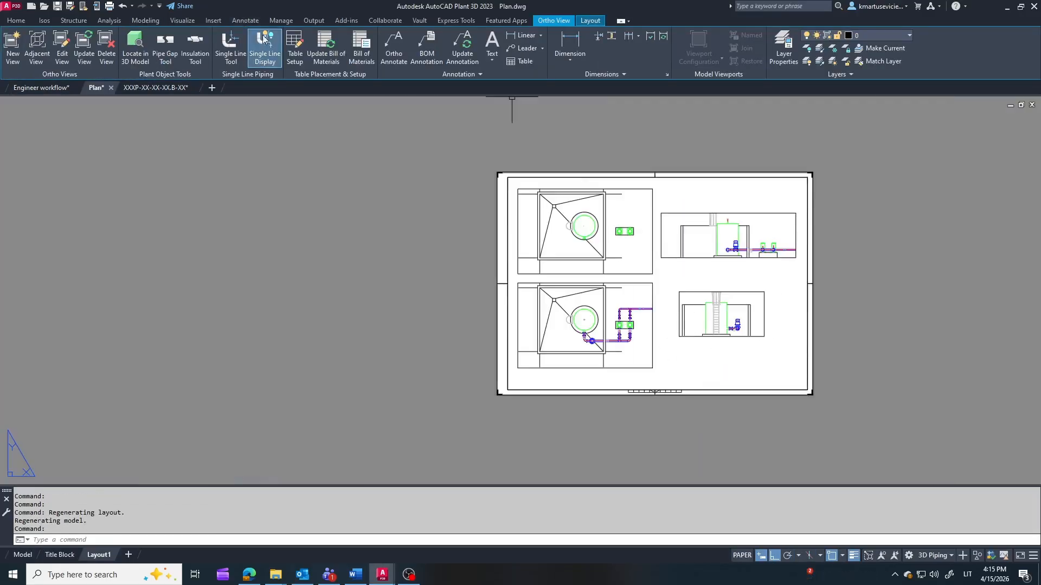
# Place the pasted T-1 leader on the tank's edge in the upper plan and move its label closer to the tank.
pyautogui.click(243, 20)
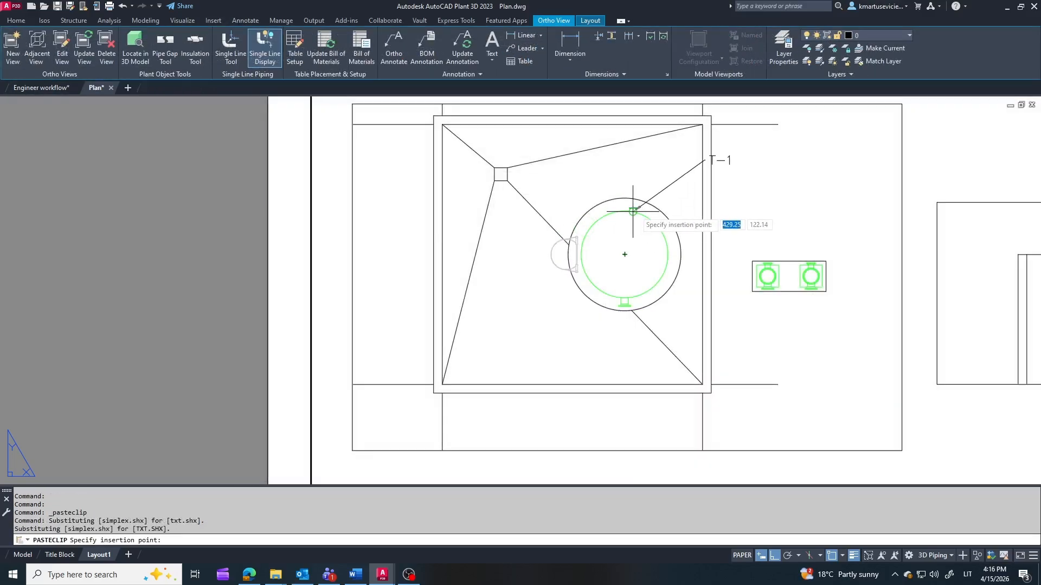
pyautogui.click(633, 211)
pyautogui.press('Escape')
pyautogui.click(688, 172)
pyautogui.click(710, 156)
pyautogui.click(658, 154)
pyautogui.press('Escape')
# Set the lineweight of the wall, floor slope and pump foundation blocks in the upper plan viewport to 0.09 mm.
pyautogui.click(600, 228)
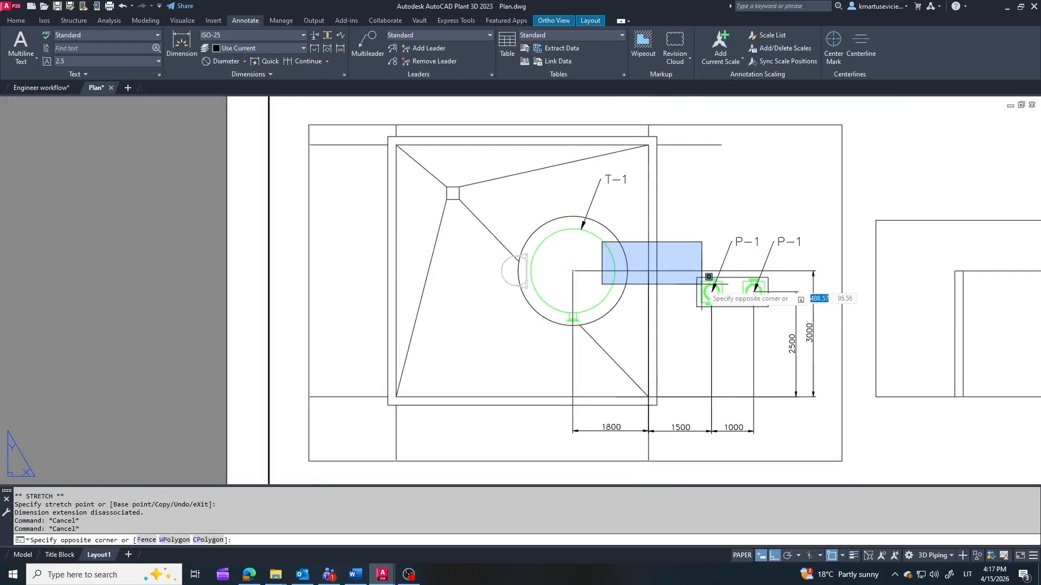
pyautogui.press('Escape')
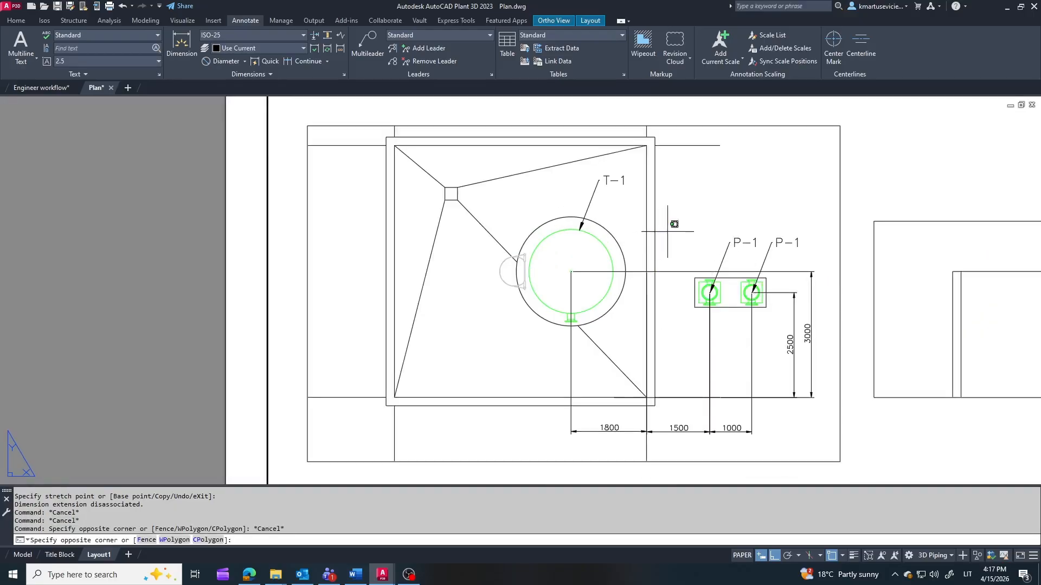
pyautogui.doubleClick(667, 232)
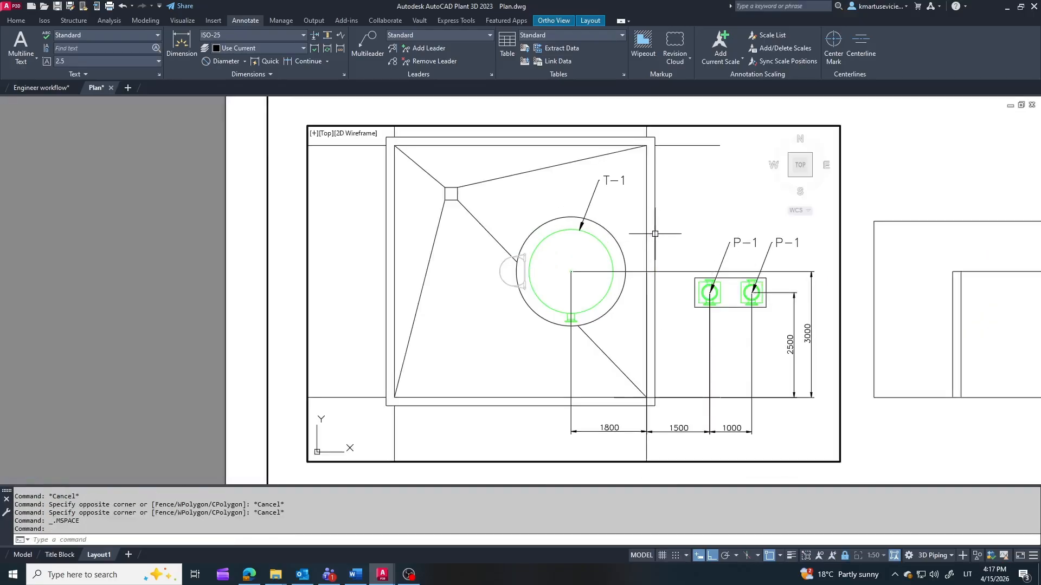
pyautogui.click(478, 207)
pyautogui.click(425, 172)
pyautogui.click(682, 147)
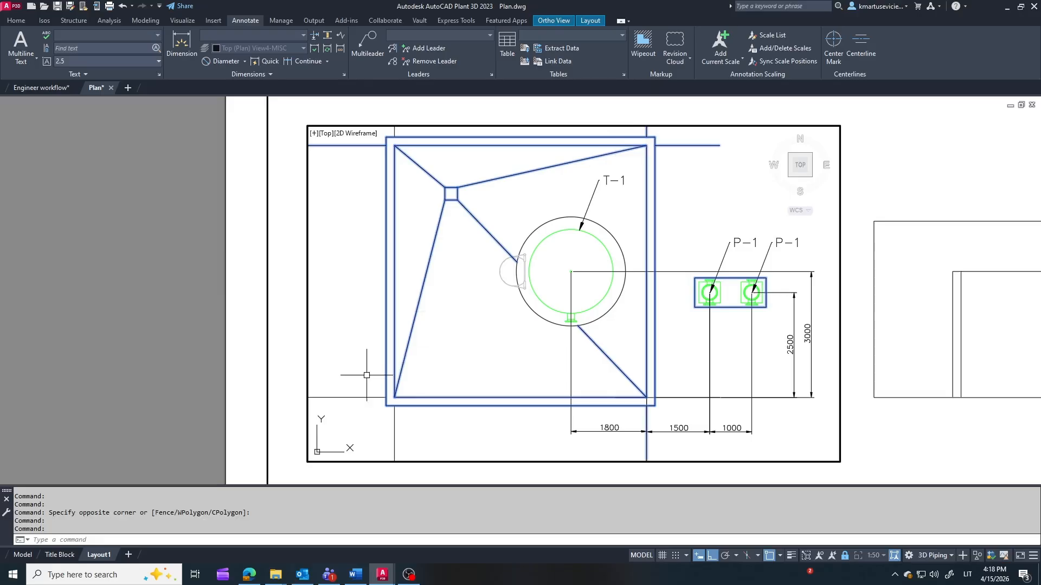
pyautogui.rightClick(616, 288)
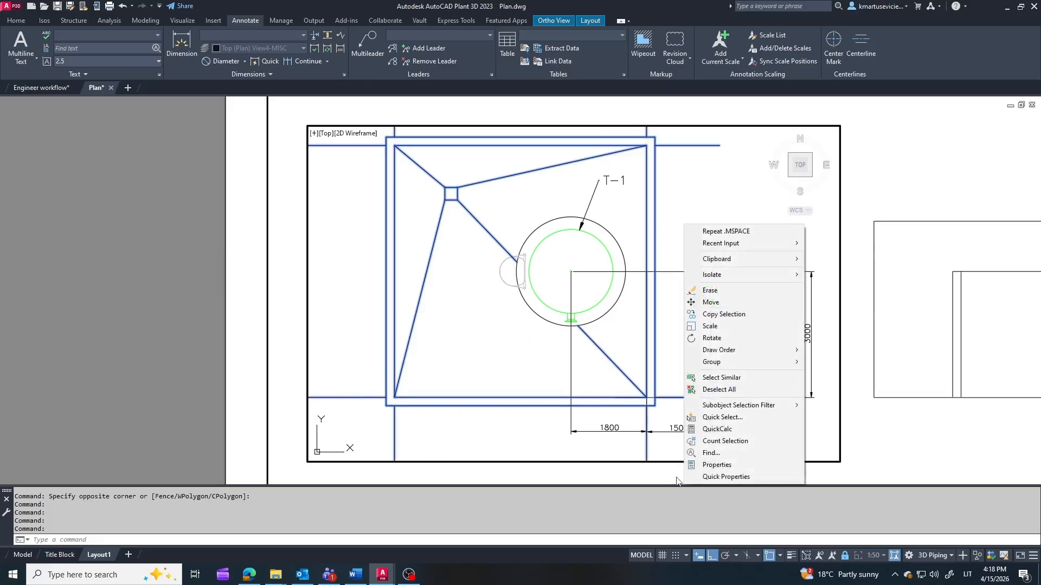
pyautogui.click(640, 458)
pyautogui.click(989, 122)
pyautogui.click(910, 181)
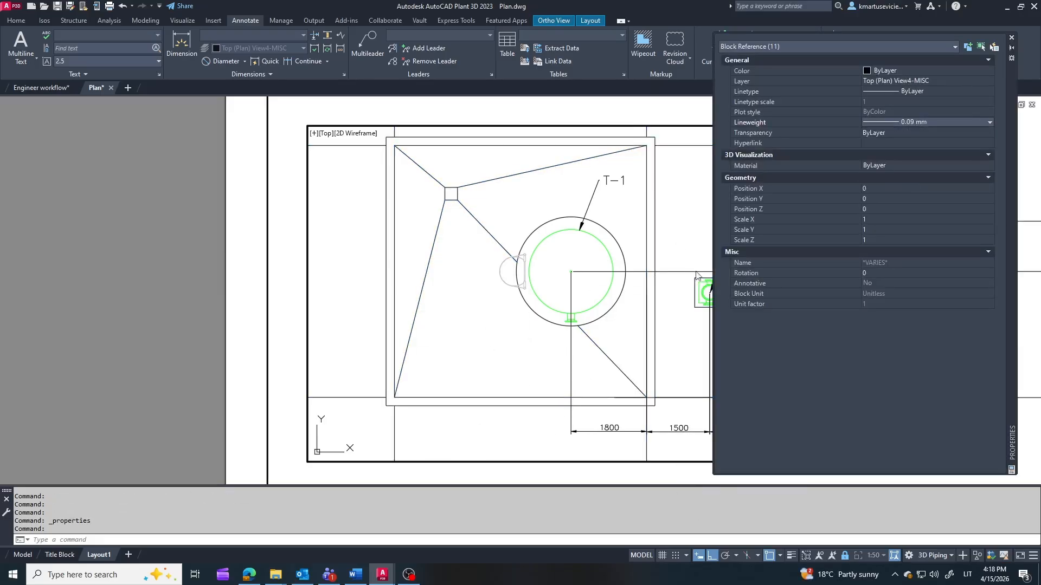
pyautogui.click(1011, 38)
pyautogui.press('Escape')
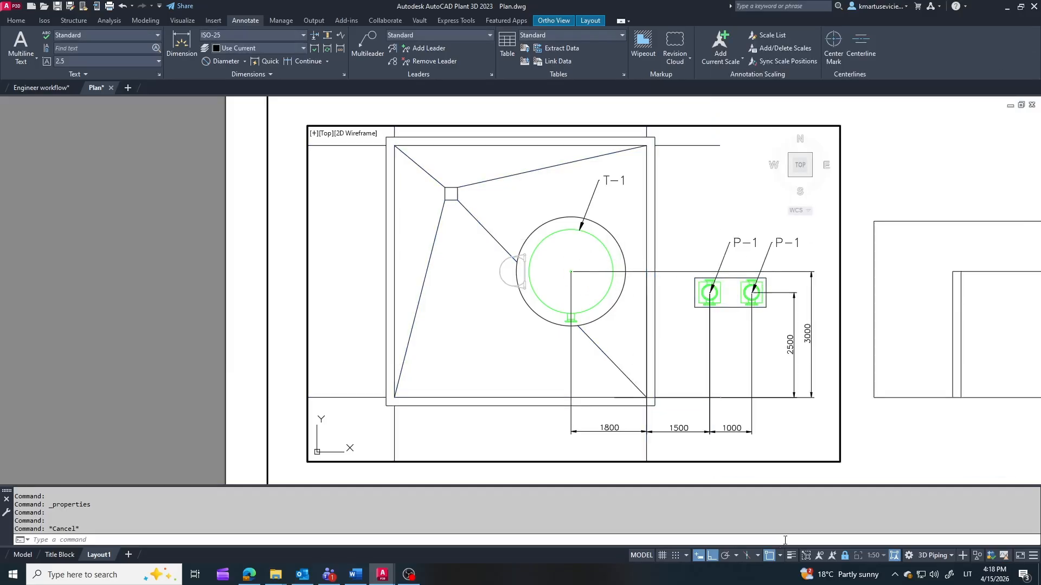
pyautogui.scroll(2, 639, 329)
pyautogui.scroll(-4, 697, 221)
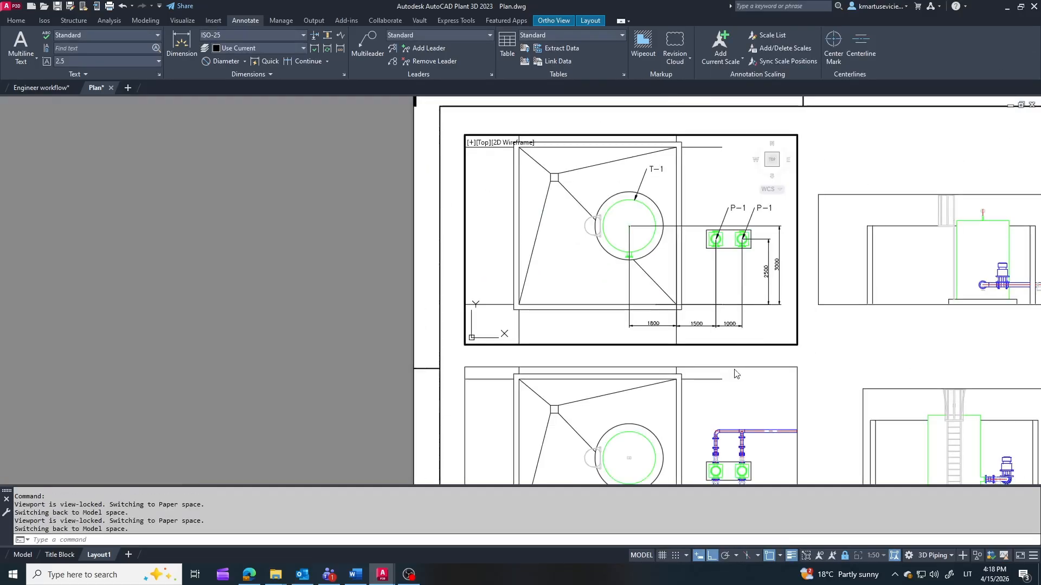
pyautogui.scroll(2, 737, 329)
pyautogui.doubleClick(867, 362)
# Set the lineweight of the upper plan's dimensions and its T-1 and P-1 leaders to 0.09 mm.
pyautogui.click(763, 336)
pyautogui.click(655, 304)
pyautogui.click(816, 258)
pyautogui.click(778, 226)
pyautogui.click(564, 260)
pyautogui.scroll(-3, 662, 320)
pyautogui.scroll(3, 679, 270)
pyautogui.click(765, 206)
pyautogui.click(687, 166)
pyautogui.click(570, 136)
pyautogui.rightClick(572, 134)
pyautogui.click(605, 375)
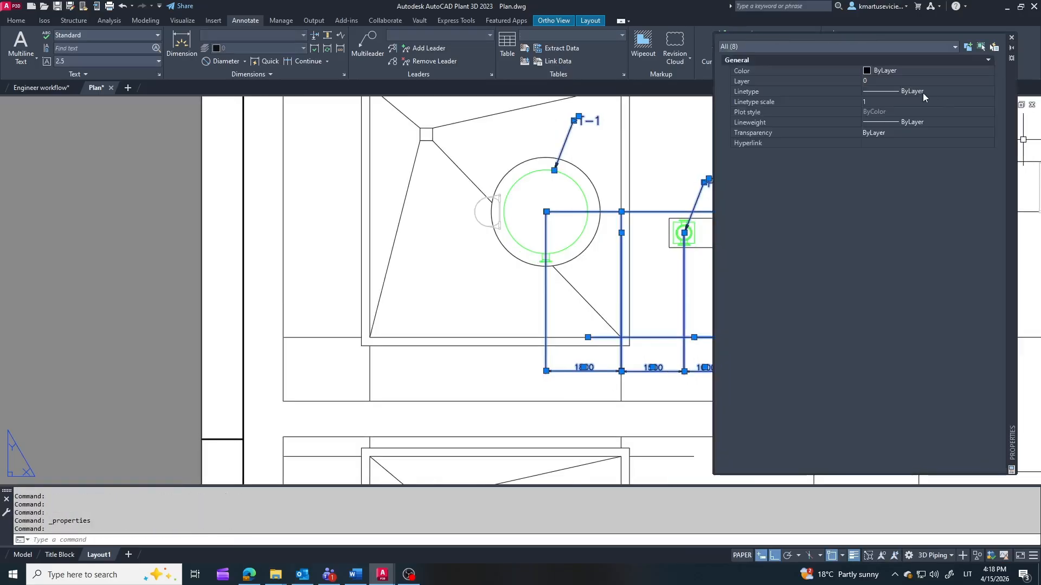
pyautogui.click(948, 121)
pyautogui.click(916, 180)
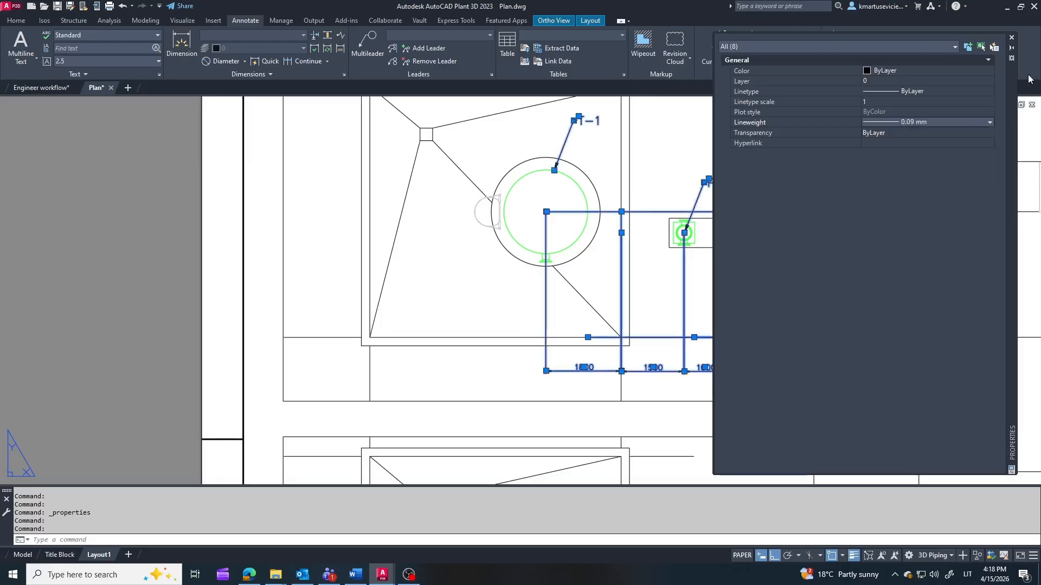
pyautogui.click(1011, 37)
pyautogui.press('Escape')
# Examine the line thickness of the upper plan's linework, dimensions and labels.
pyautogui.scroll(2, 720, 234)
pyautogui.scroll(-2, 729, 237)
pyautogui.scroll(2, 693, 210)
pyautogui.scroll(1, 566, 228)
pyautogui.press('Escape')
pyautogui.click(589, 219)
pyautogui.press('Escape')
pyautogui.scroll(-2, 753, 256)
pyautogui.scroll(-1, 651, 190)
pyautogui.scroll(2, 698, 214)
pyautogui.scroll(-3, 683, 325)
# Reduce the lineweight of the walls, tank, pumps and foundations inside the lower plan viewport.
pyautogui.scroll(5, 674, 387)
pyautogui.scroll(-1, 727, 319)
pyautogui.scroll(4, 705, 271)
pyautogui.doubleClick(819, 266)
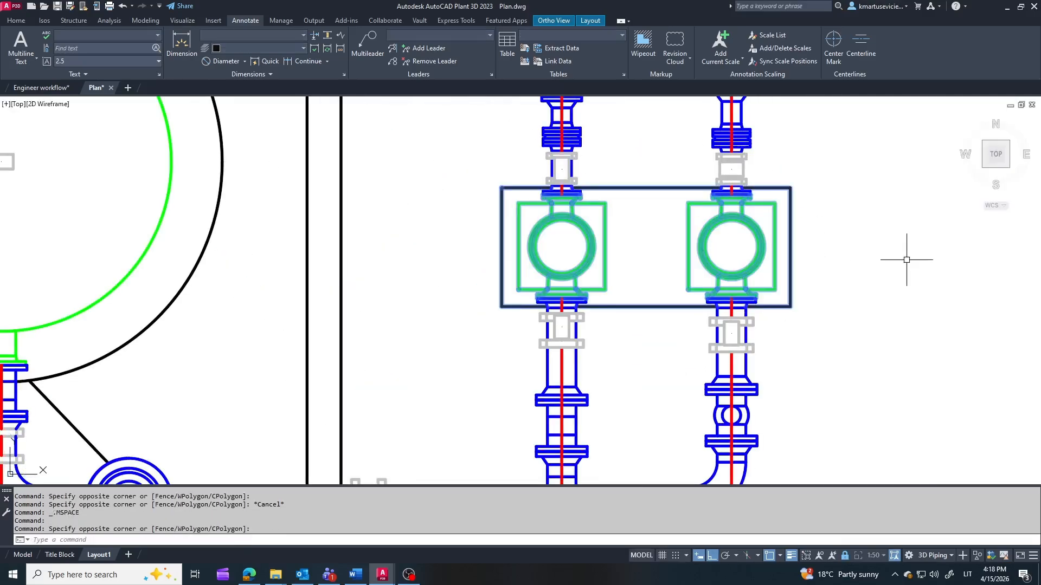
pyautogui.scroll(-2, 867, 259)
pyautogui.click(675, 270)
pyautogui.click(654, 252)
pyautogui.click(815, 443)
pyautogui.click(648, 404)
pyautogui.click(348, 449)
pyautogui.click(220, 334)
pyautogui.scroll(-2, 574, 425)
pyautogui.click(477, 220)
pyautogui.click(374, 188)
pyautogui.click(366, 172)
pyautogui.click(647, 173)
pyautogui.scroll(2, 600, 351)
pyautogui.click(609, 309)
pyautogui.click(395, 239)
pyautogui.rightClick(556, 250)
pyautogui.click(546, 458)
pyautogui.doubleClick(942, 122)
pyautogui.click(911, 163)
pyautogui.click(1011, 37)
pyautogui.press('Escape')
pyautogui.scroll(-3, 653, 281)
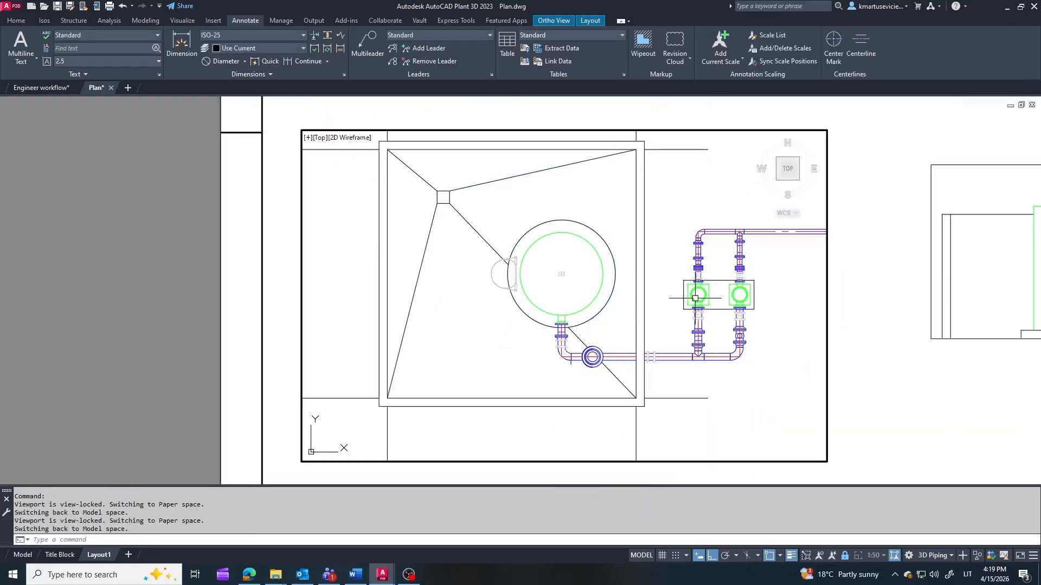
pyautogui.doubleClick(857, 372)
# Turn off the lineweight display and dimension the spacing between the two pumps' discharge pipes on the lower plan.
pyautogui.scroll(3, 677, 296)
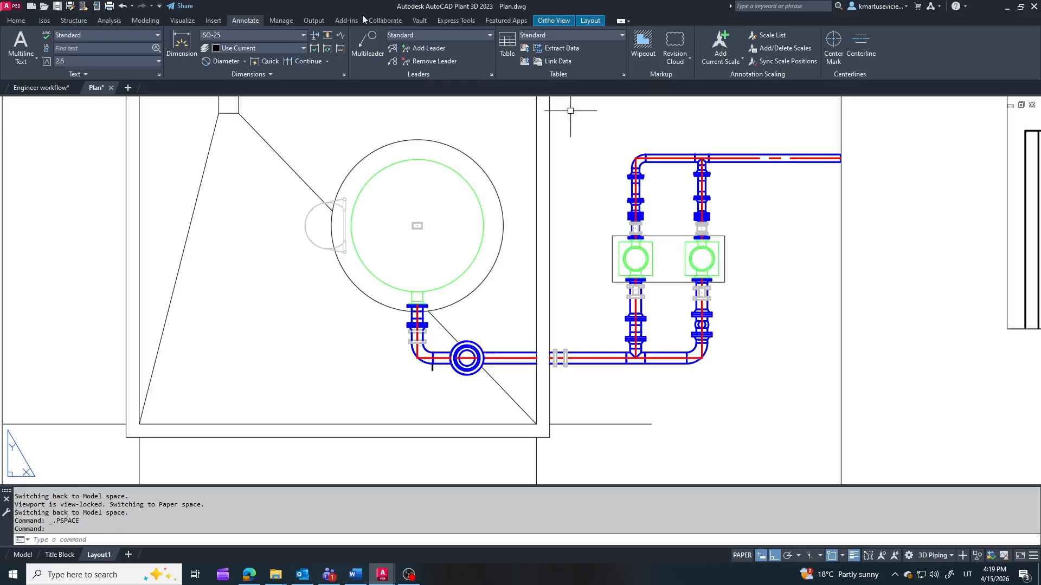
pyautogui.click(854, 555)
pyautogui.click(178, 42)
pyautogui.scroll(4, 754, 152)
pyautogui.click(633, 179)
pyautogui.click(463, 205)
pyautogui.scroll(-3, 590, 255)
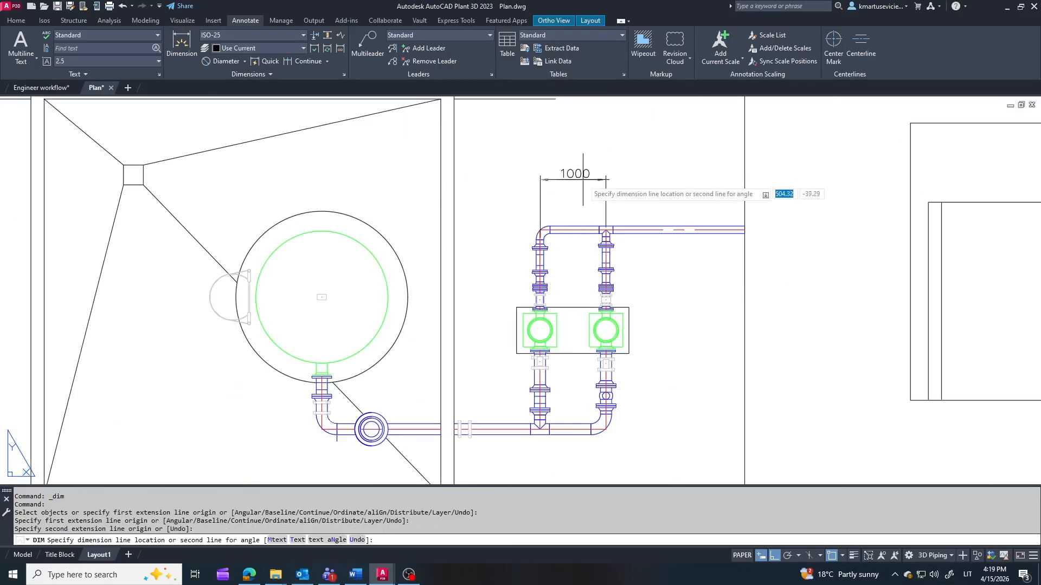
pyautogui.scroll(1, 608, 203)
pyautogui.click(606, 234)
pyautogui.scroll(4, 614, 313)
pyautogui.click(607, 302)
pyautogui.click(621, 232)
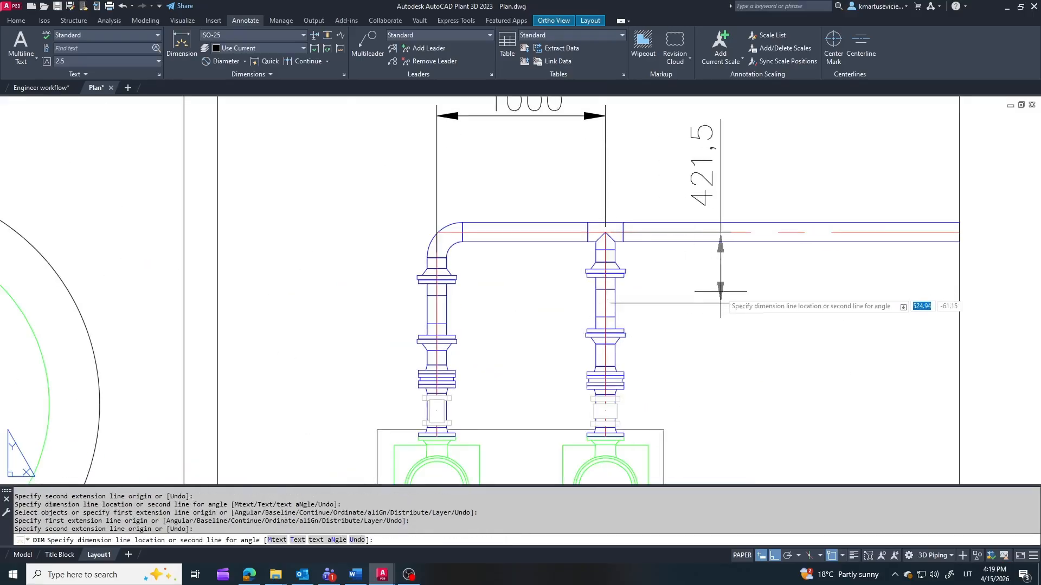
pyautogui.press('Escape')
# Dimension the vertical distance from the suction main's centreline to the outer pump's centre on the lower plan.
pyautogui.scroll(-4, 685, 225)
pyautogui.scroll(2, 395, 302)
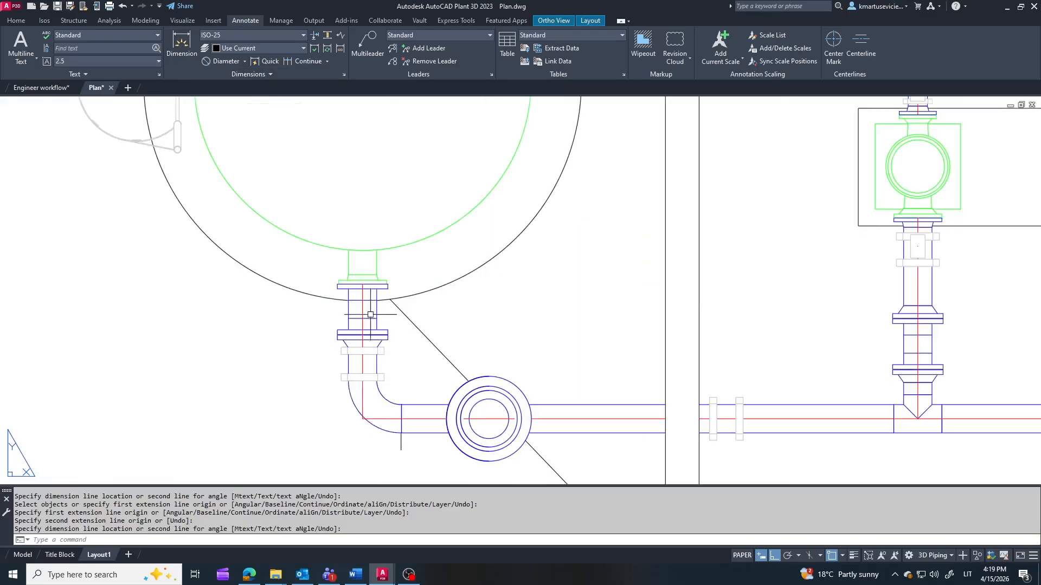
pyautogui.click(181, 43)
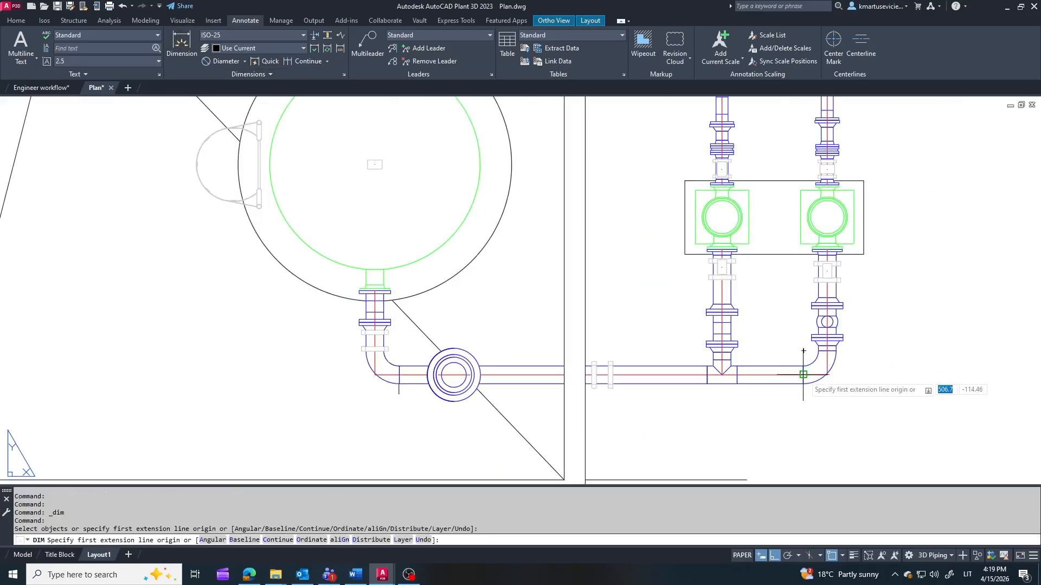
pyautogui.click(803, 374)
pyautogui.click(826, 217)
pyautogui.scroll(-3, 846, 238)
pyautogui.click(927, 255)
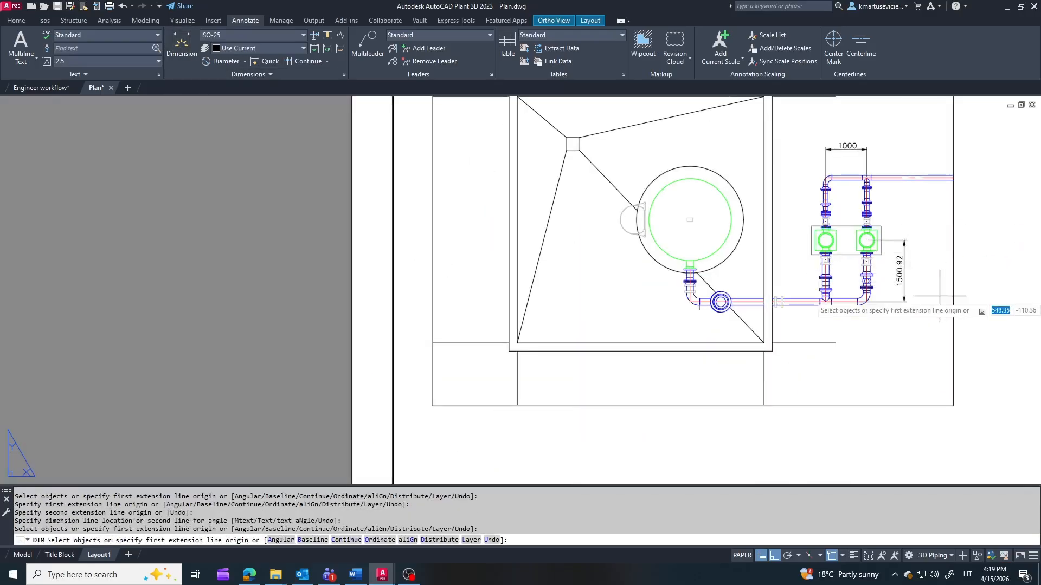
pyautogui.scroll(3, 813, 314)
pyautogui.moveTo(861, 309); pyautogui.dragTo(858, 322, button='middle')
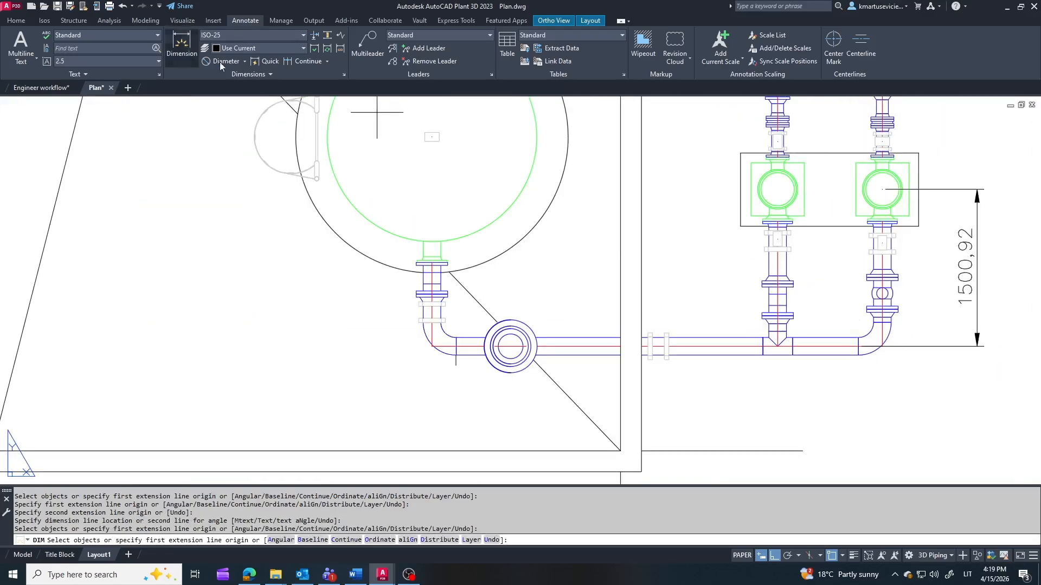
# Dimension the horizontal distance between the suction valve's centre and the tank outlet pipe's centreline on the lower plan.
pyautogui.click(510, 346)
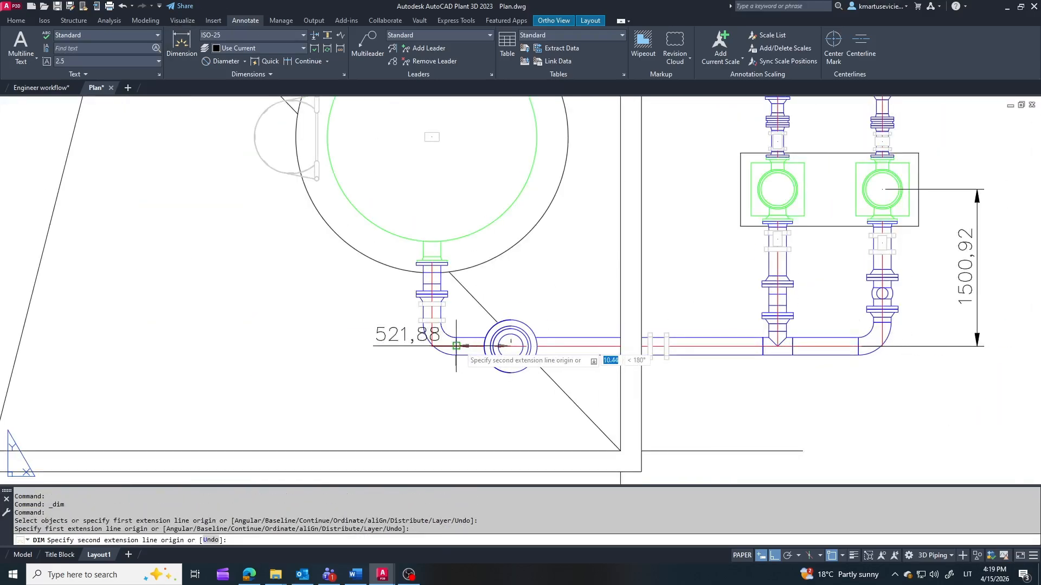
pyautogui.click(432, 345)
pyautogui.click(539, 416)
pyautogui.scroll(-4, 539, 416)
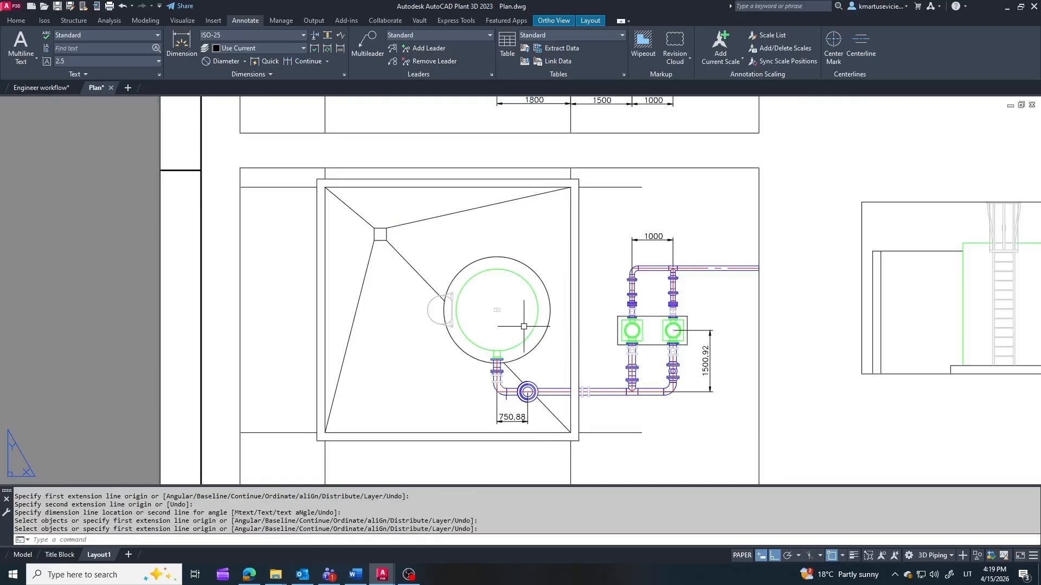
pyautogui.scroll(-2, 652, 266)
# In the Engineer workflow model, select the suction piping from the tank to both pumps and generate an isometric of it.
pyautogui.click(41, 87)
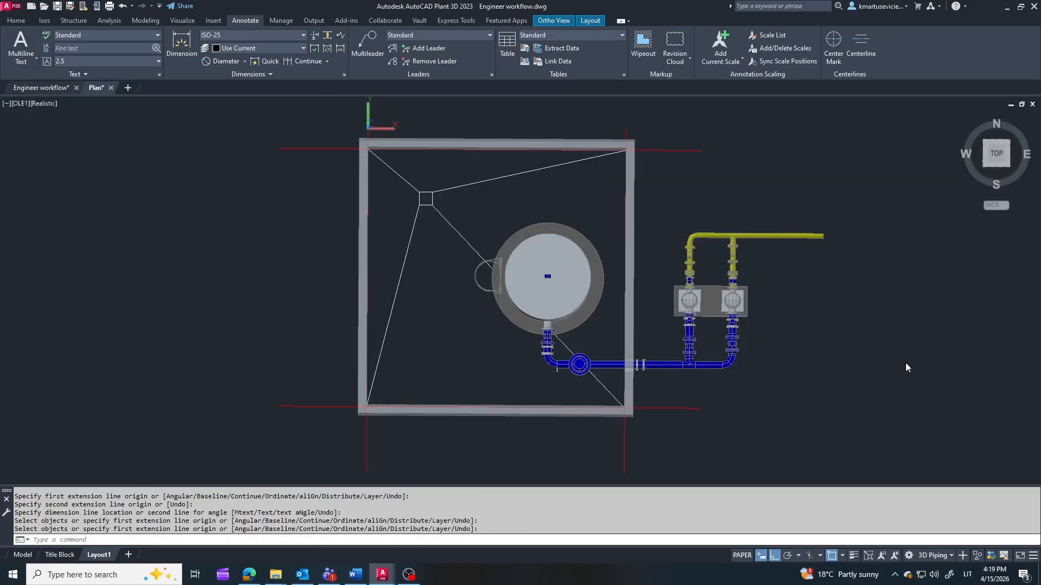
pyautogui.rightClick(697, 363)
pyautogui.moveTo(747, 60)
pyautogui.click(839, 58)
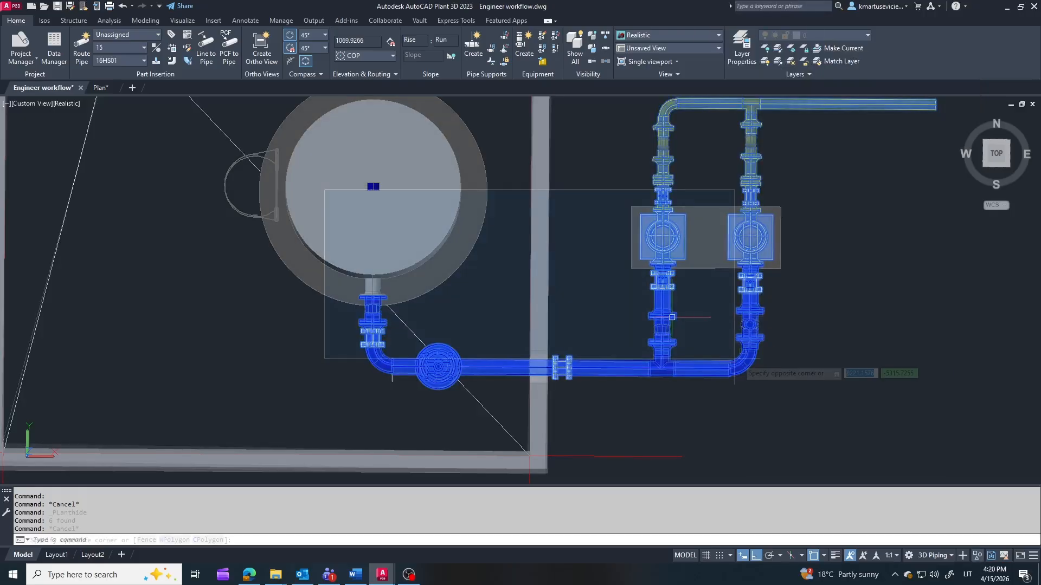
pyautogui.click(847, 395)
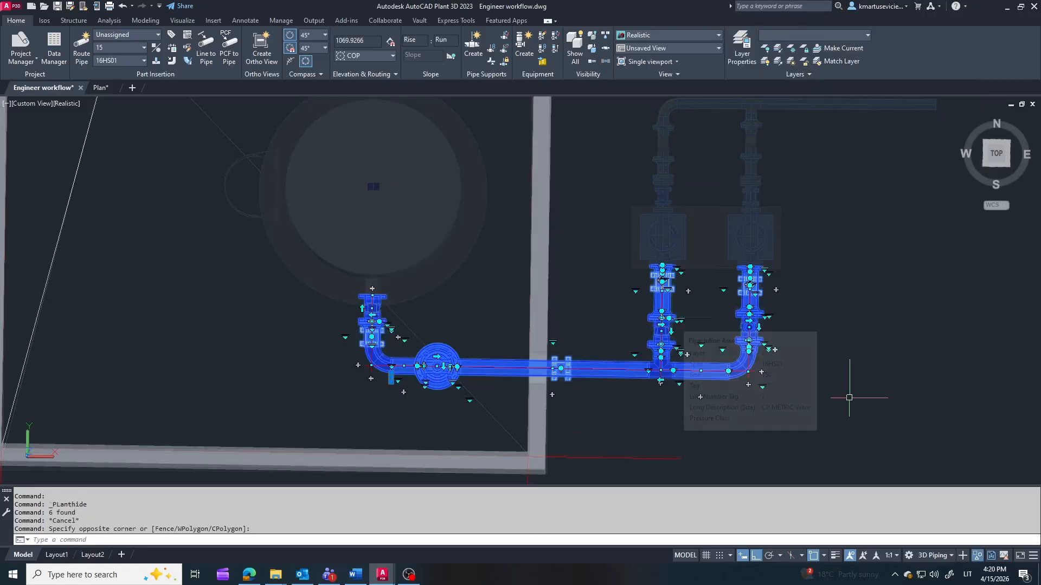
pyautogui.click(56, 25)
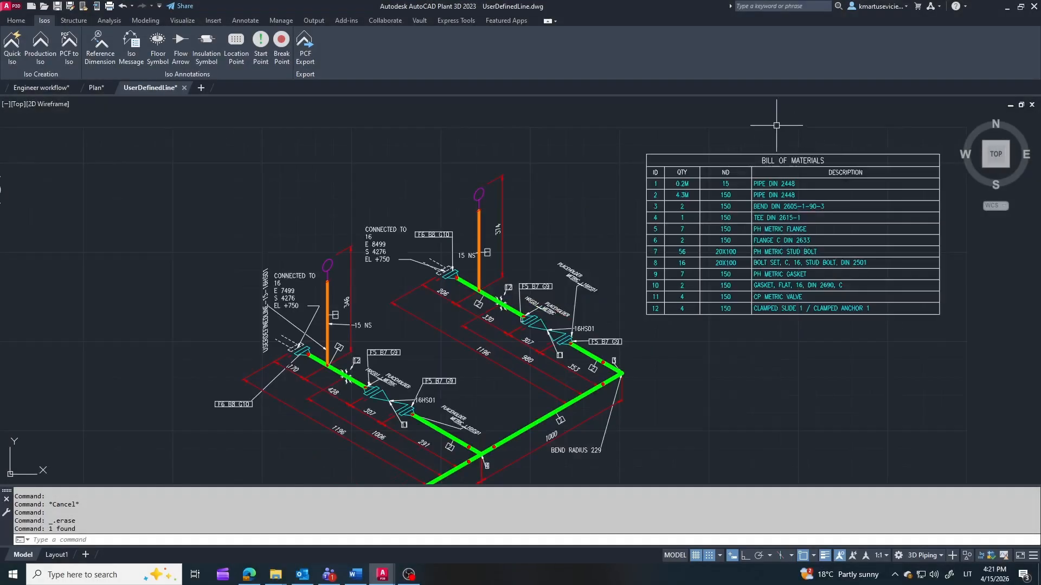
# Examine the suction line isometric's bill of materials, dimensions, component tags and open-end coordinates.
pyautogui.scroll(-4, 776, 126)
pyautogui.scroll(4, 732, 135)
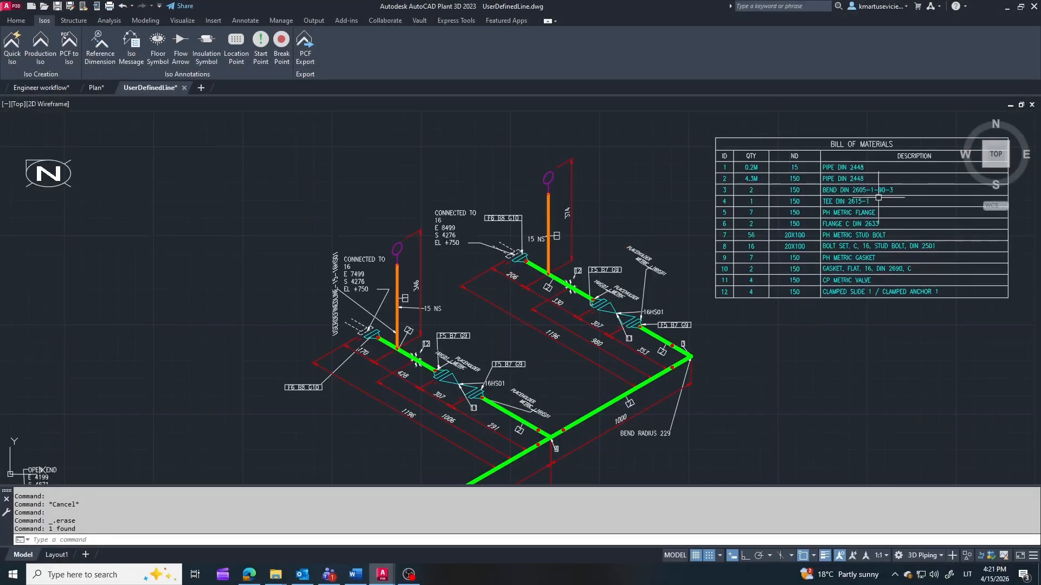
pyautogui.scroll(-3, 887, 195)
pyautogui.scroll(6, 378, 314)
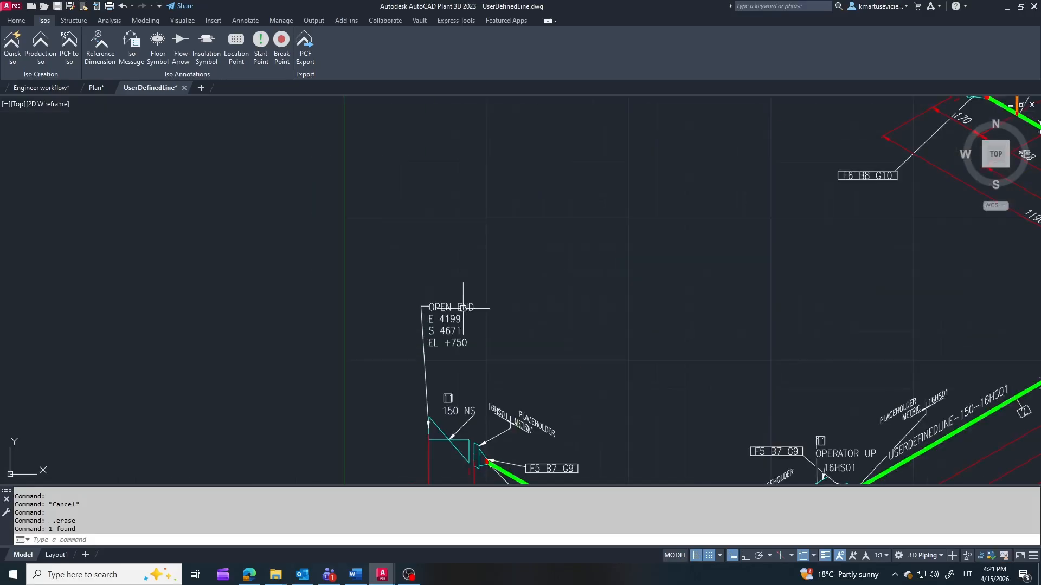
pyautogui.scroll(-3, 378, 314)
pyautogui.scroll(3, 406, 389)
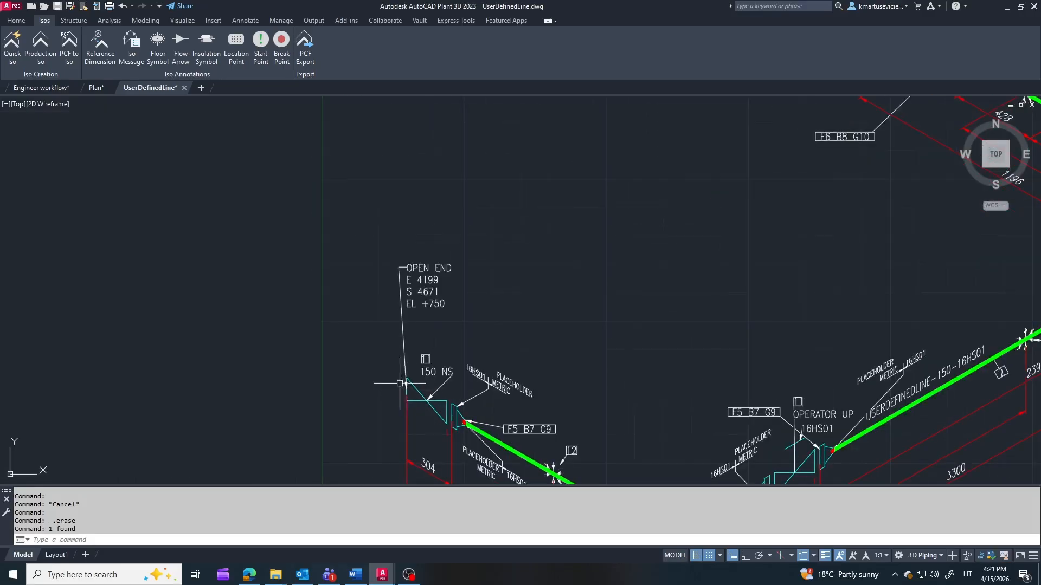
pyautogui.scroll(-2, 344, 301)
pyautogui.scroll(-3, 330, 348)
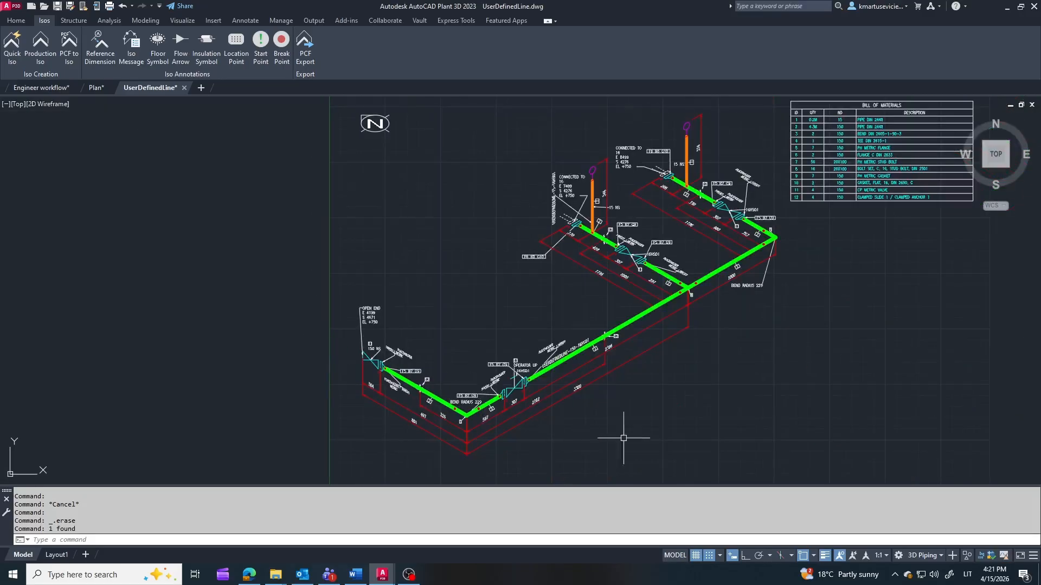